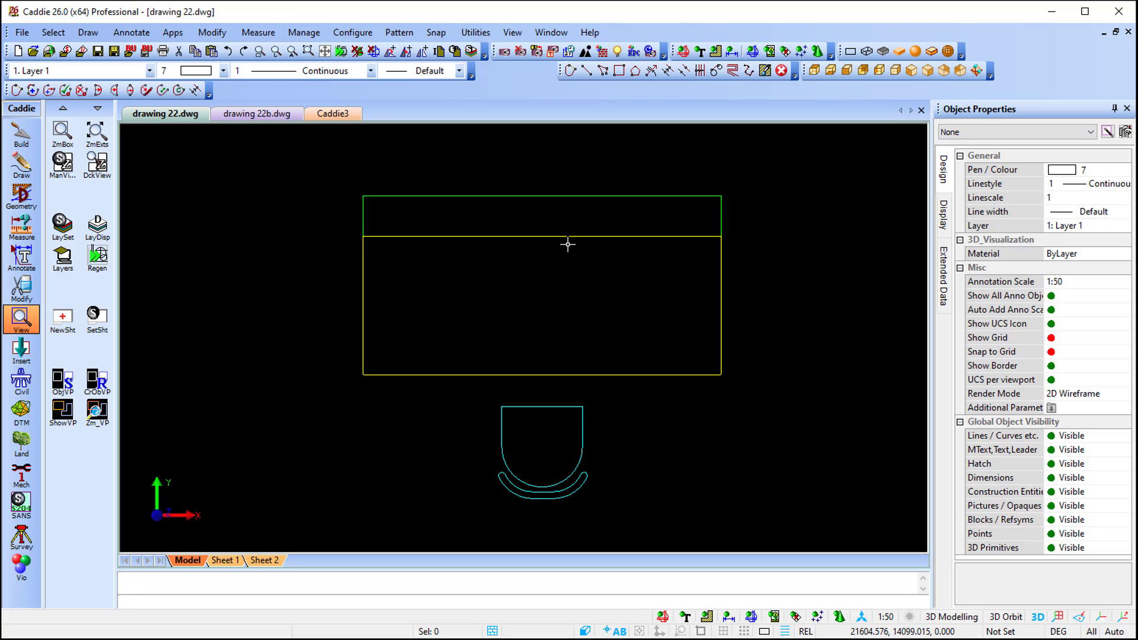
- Check the layer assigned to the green top strip, the yellow desk rectangle and the cyan chair seat
{"action": "left_click", "coordinate": [555, 195]}
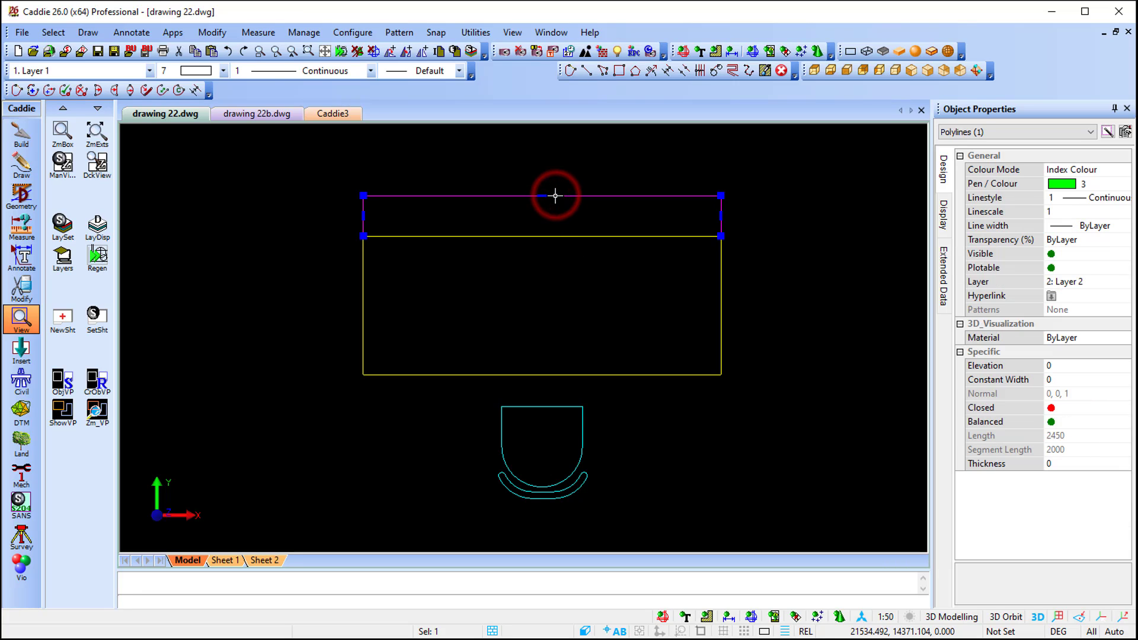
{"action": "left_click", "coordinate": [1076, 290]}
{"action": "key", "text": "Escape"}
{"action": "left_click", "coordinate": [719, 309]}
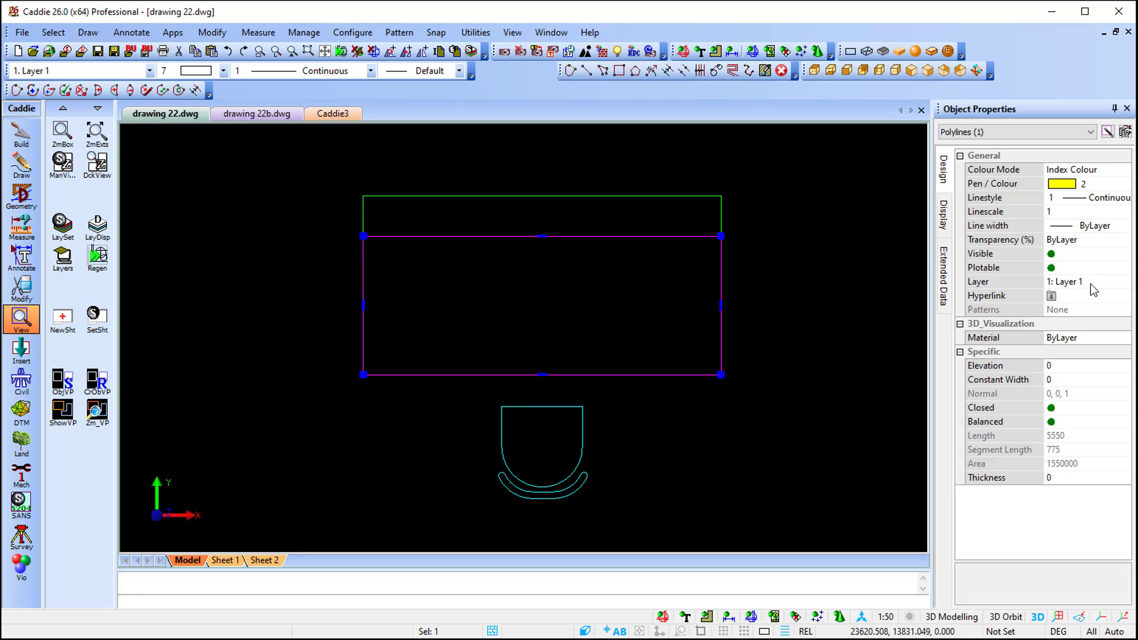
{"action": "key", "text": "Escape"}
{"action": "left_click", "coordinate": [552, 407]}
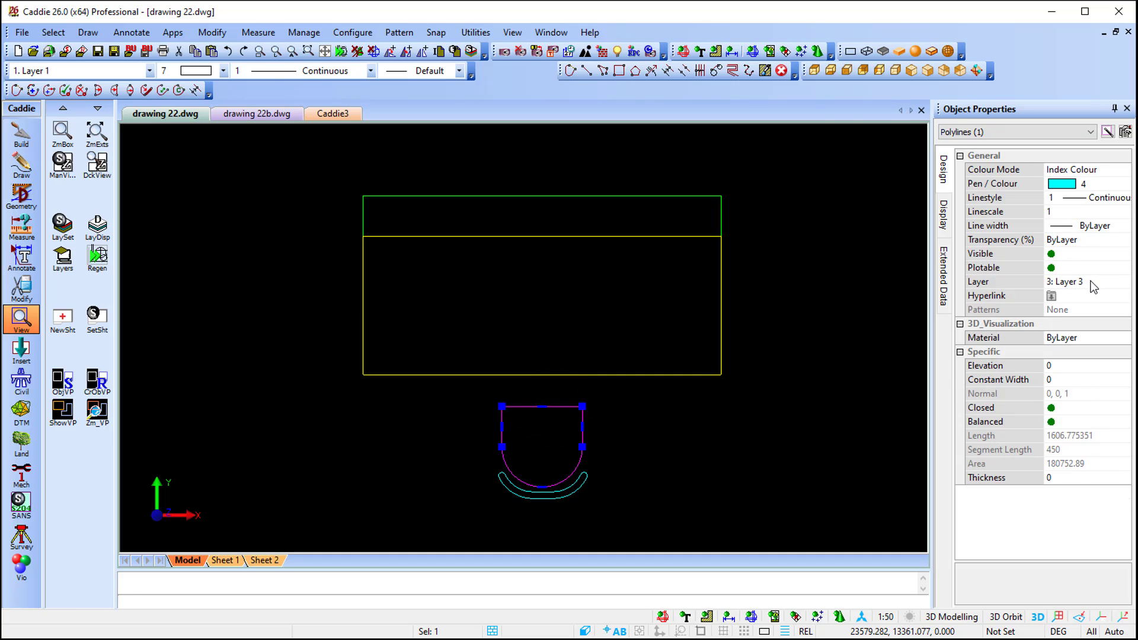
{"action": "key", "text": "Escape"}
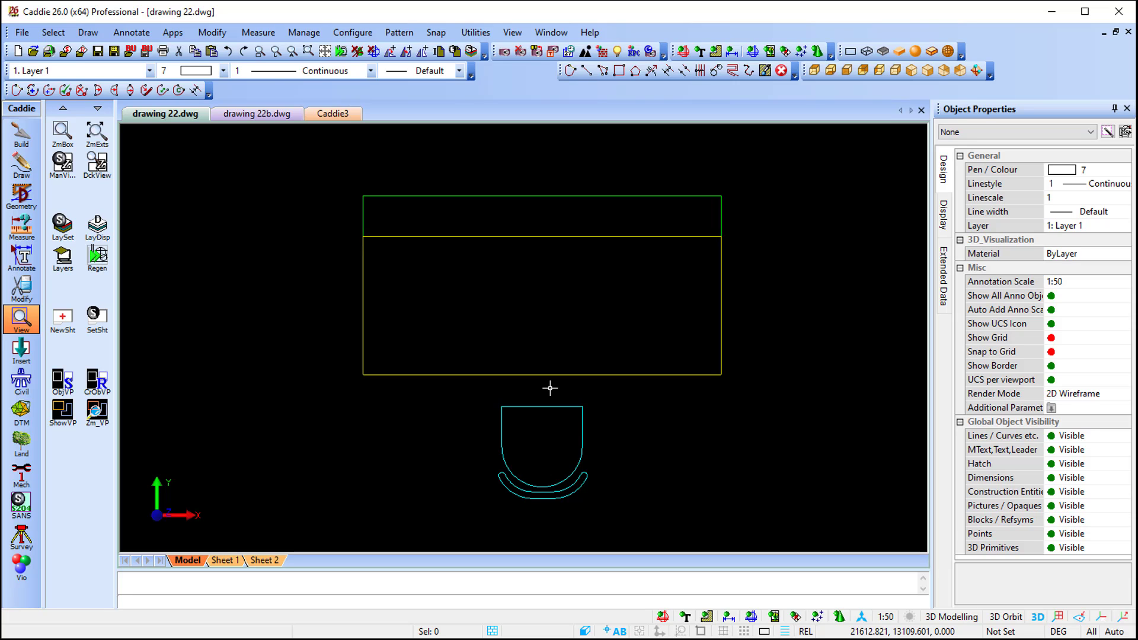
- Copy all the desk and chair polylines to a spot beside the original, using the middle of the desk as origin
{"action": "left_click", "coordinate": [325, 168]}
{"action": "left_click", "coordinate": [758, 519]}
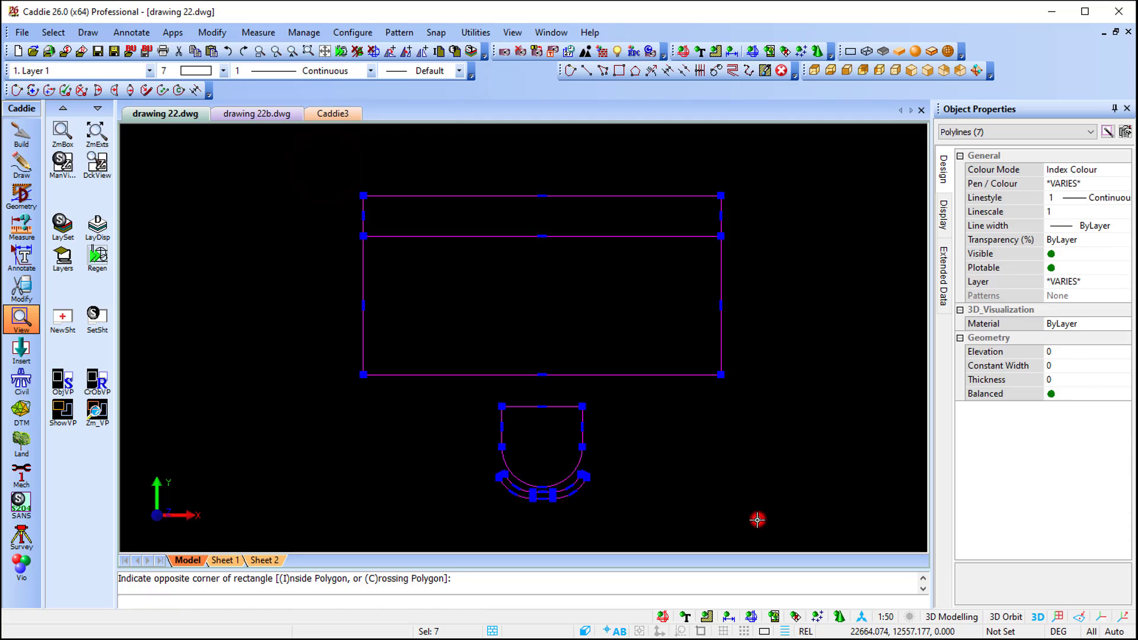
{"action": "right_click", "coordinate": [507, 265]}
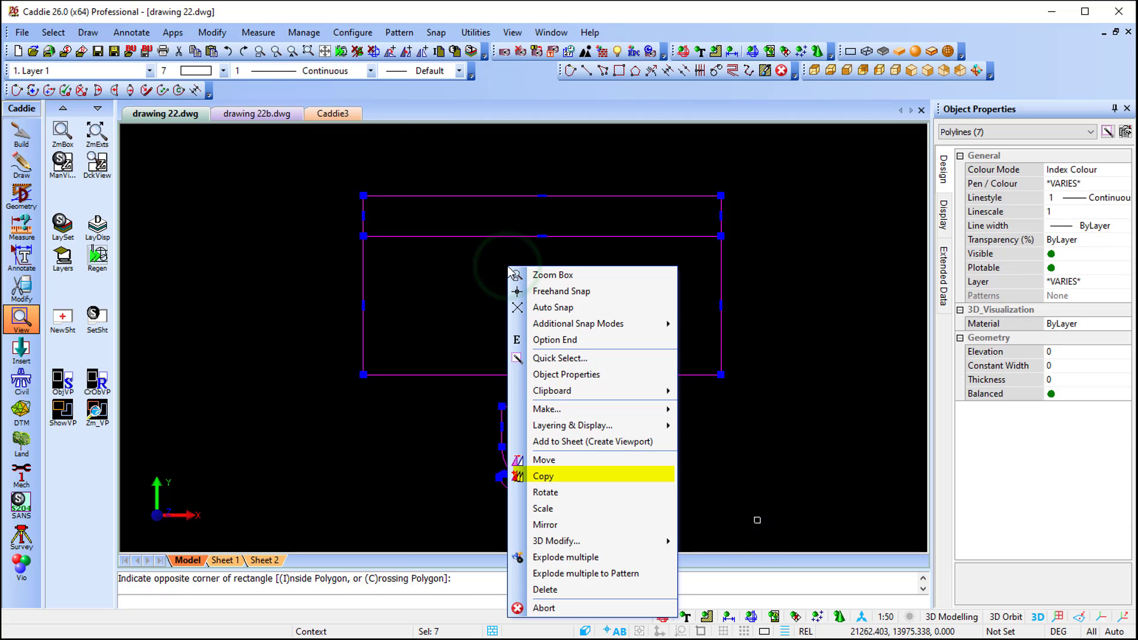
{"action": "left_click", "coordinate": [584, 475]}
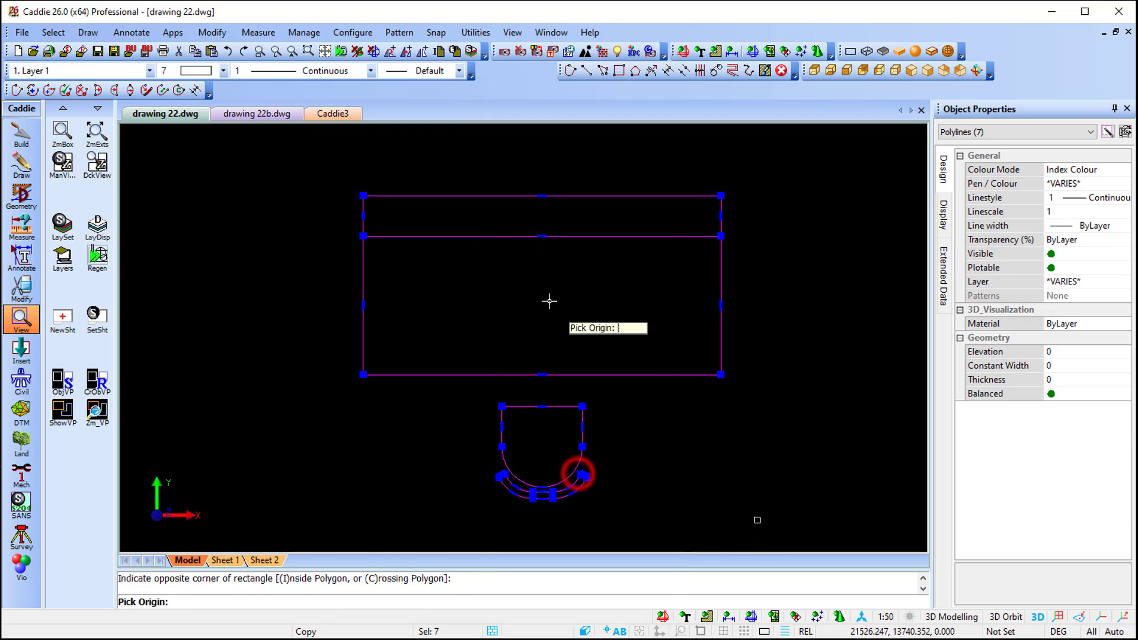
{"action": "left_click", "coordinate": [541, 290]}
{"action": "middle_click_drag", "start_coordinate": [539, 287], "coordinate": [439, 280]}
{"action": "key", "text": "c"}
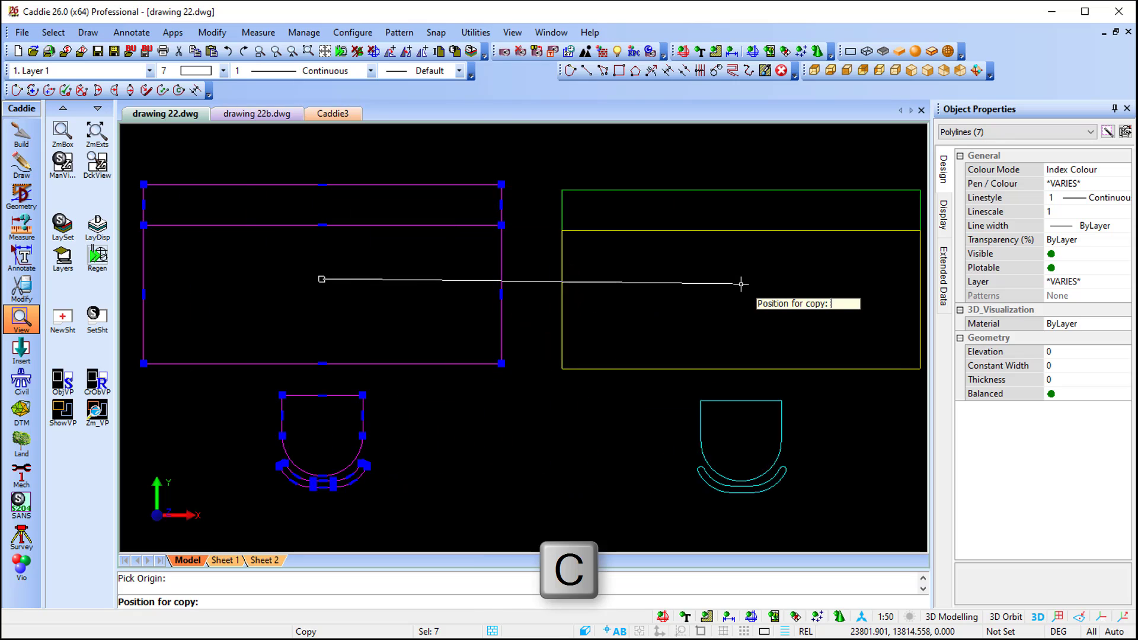
{"action": "left_click", "coordinate": [787, 280]}
{"action": "key", "text": "Escape"}
- Start making a block from the left desk and chair set and name it table-original
{"action": "scroll", "coordinate": [593, 332], "scroll_direction": "down", "scroll_amount": 2}
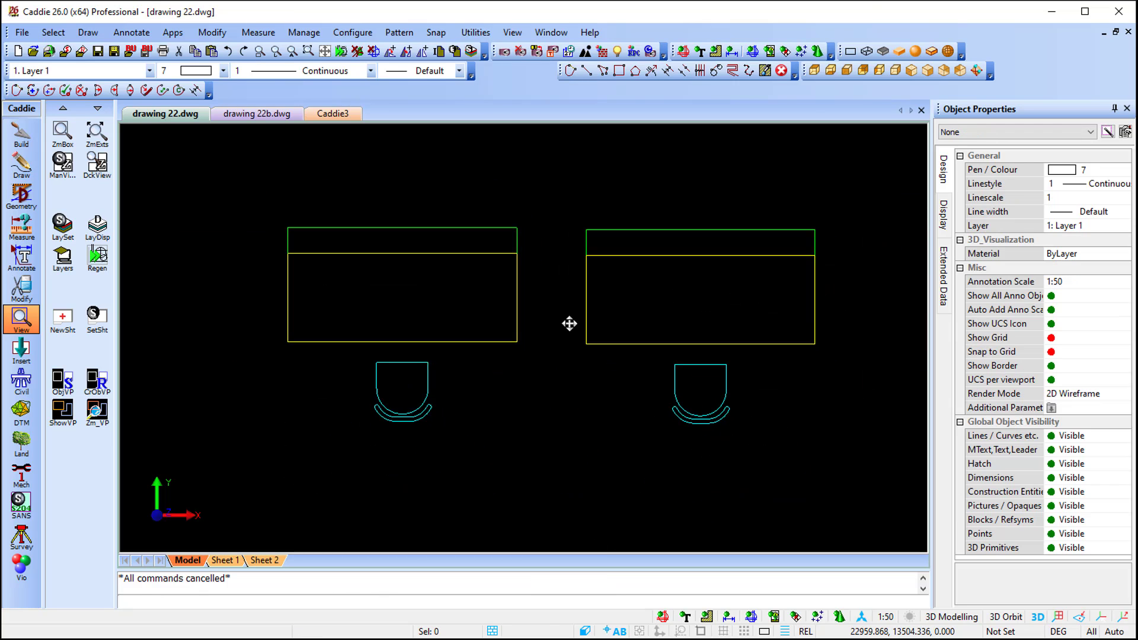
{"action": "middle_click_drag", "start_coordinate": [572, 325], "coordinate": [558, 318]}
{"action": "left_click", "coordinate": [241, 195]}
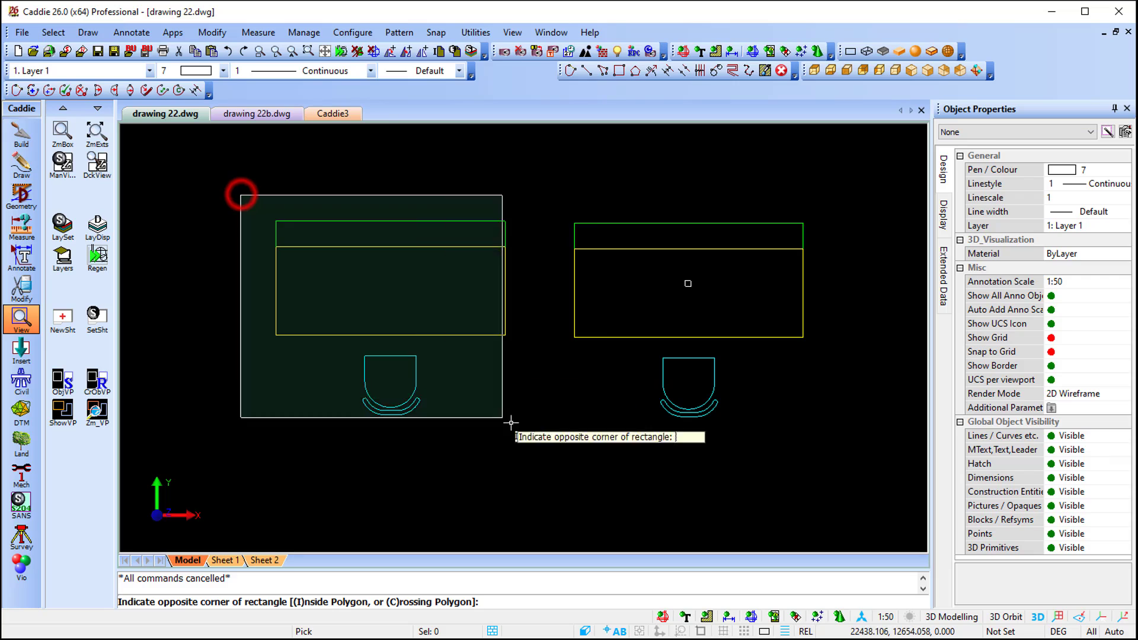
{"action": "left_click", "coordinate": [523, 437]}
{"action": "right_click", "coordinate": [409, 324]}
{"action": "mouse_move", "coordinate": [504, 143]}
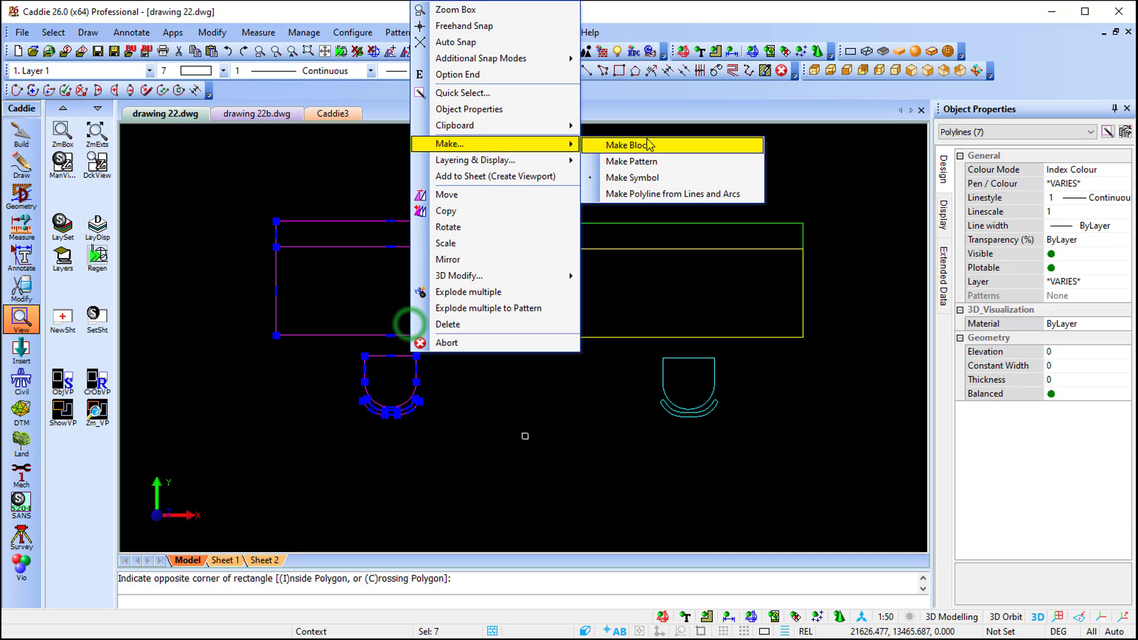
{"action": "left_click", "coordinate": [656, 146]}
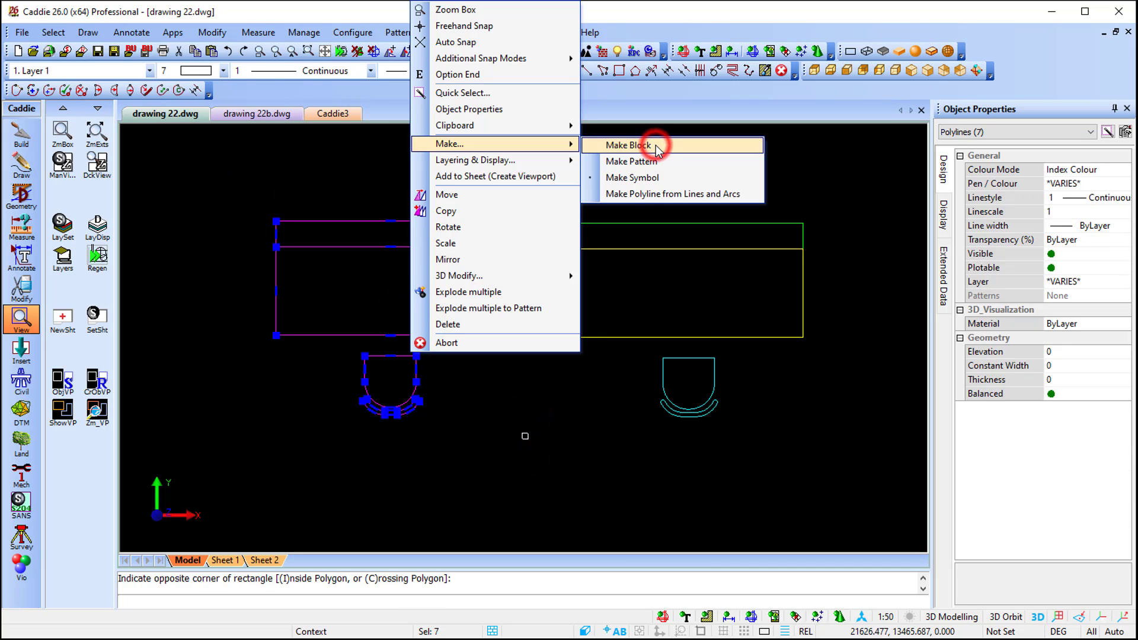
{"action": "left_click", "coordinate": [480, 257]}
{"action": "type", "text": "table-original"}
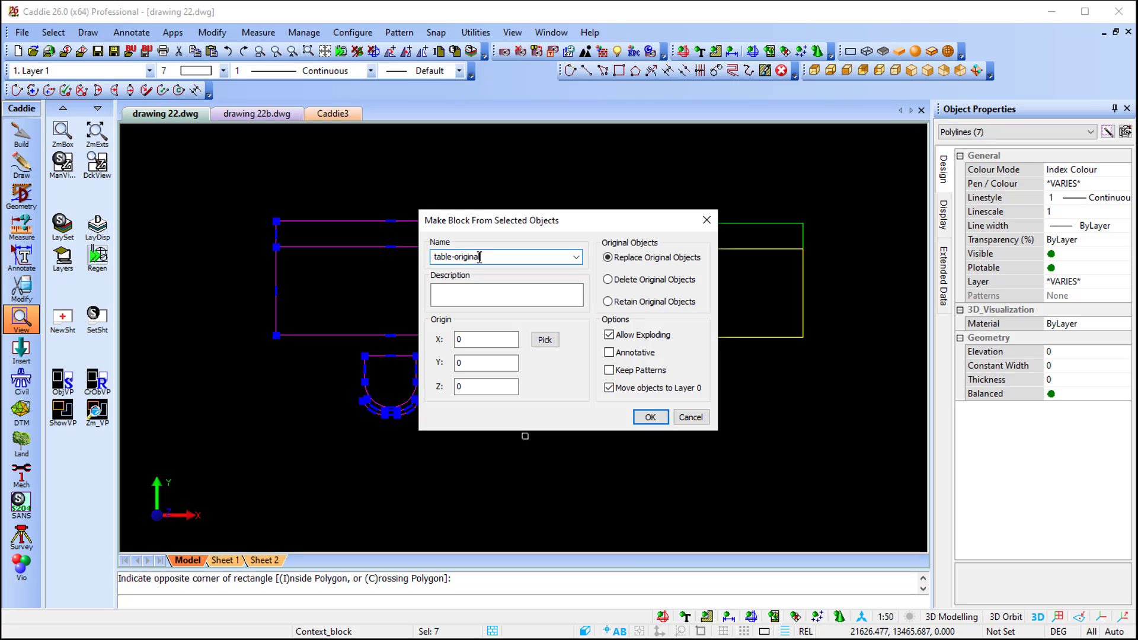
- Place the block's origin in the middle of the desk and create it with Move objects to Layer 0 disabled
{"action": "left_click", "coordinate": [544, 340]}
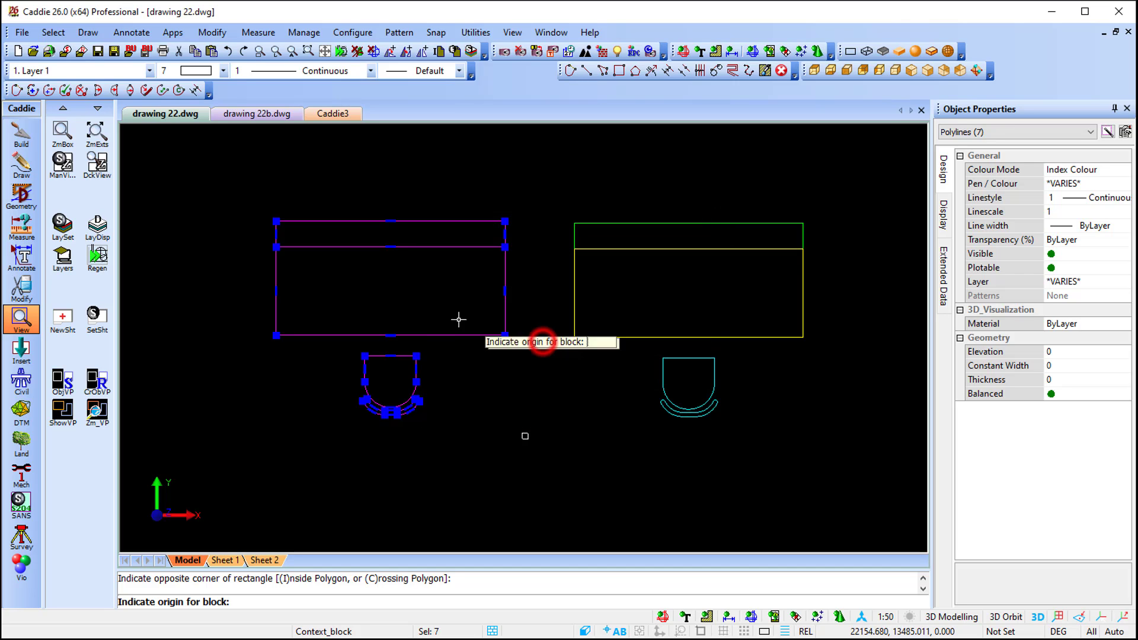
{"action": "left_click", "coordinate": [388, 289]}
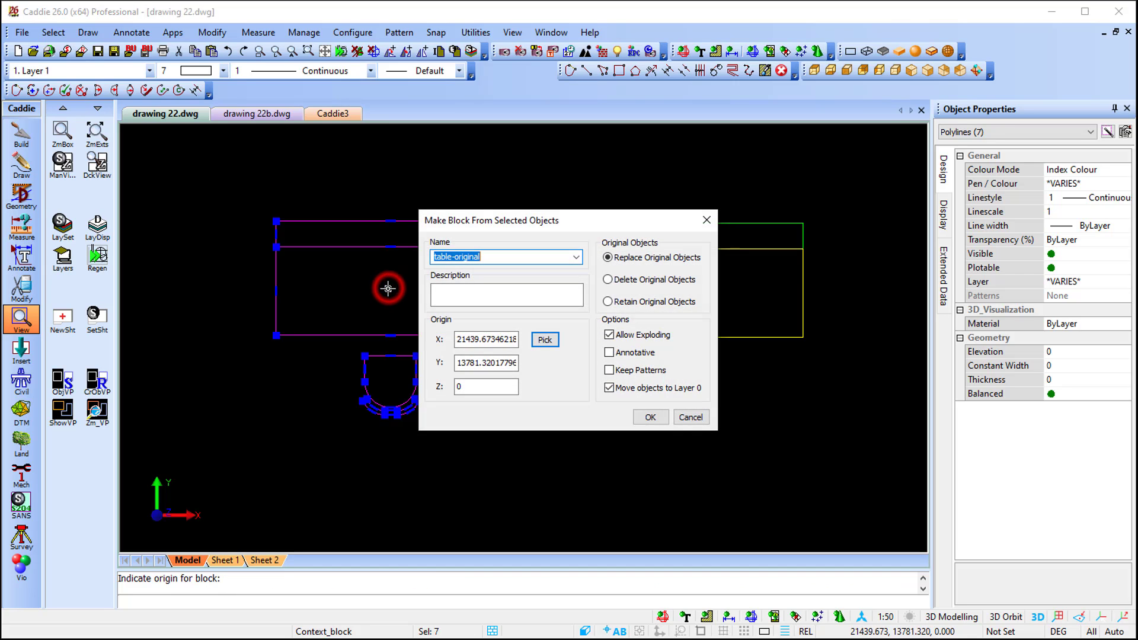
{"action": "left_click", "coordinate": [609, 387]}
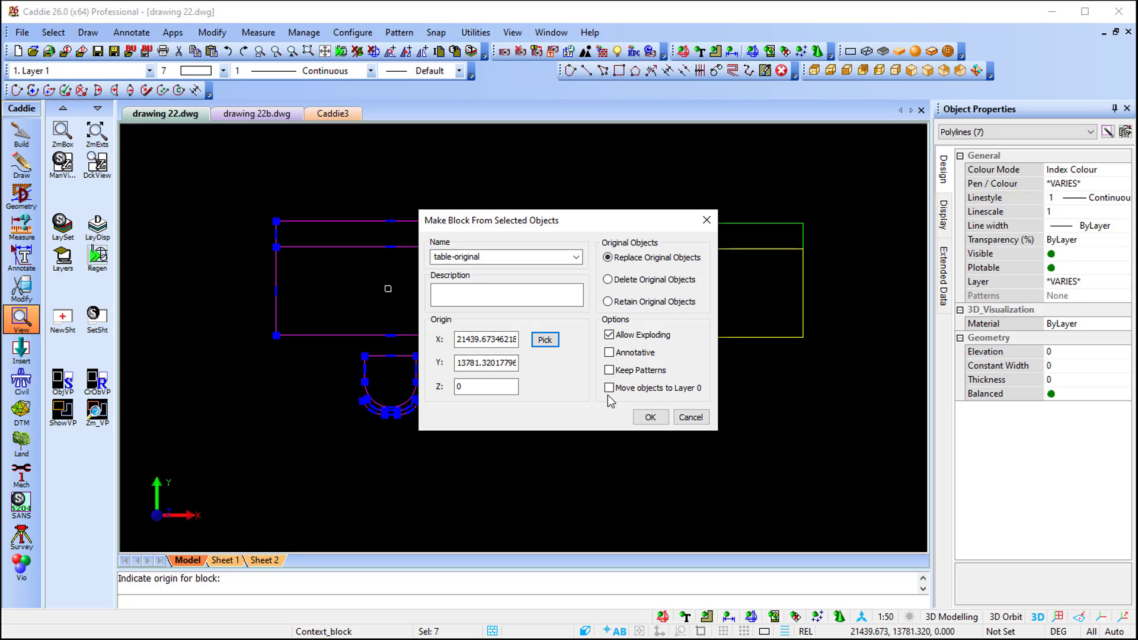
{"action": "left_click", "coordinate": [651, 417]}
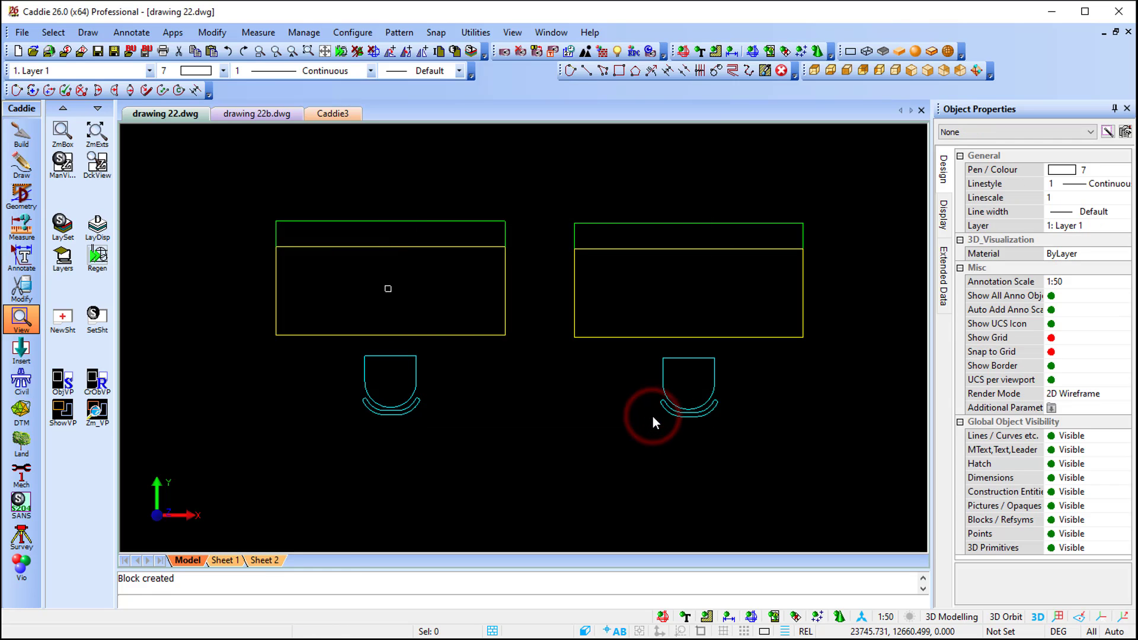
{"action": "left_click", "coordinate": [437, 338]}
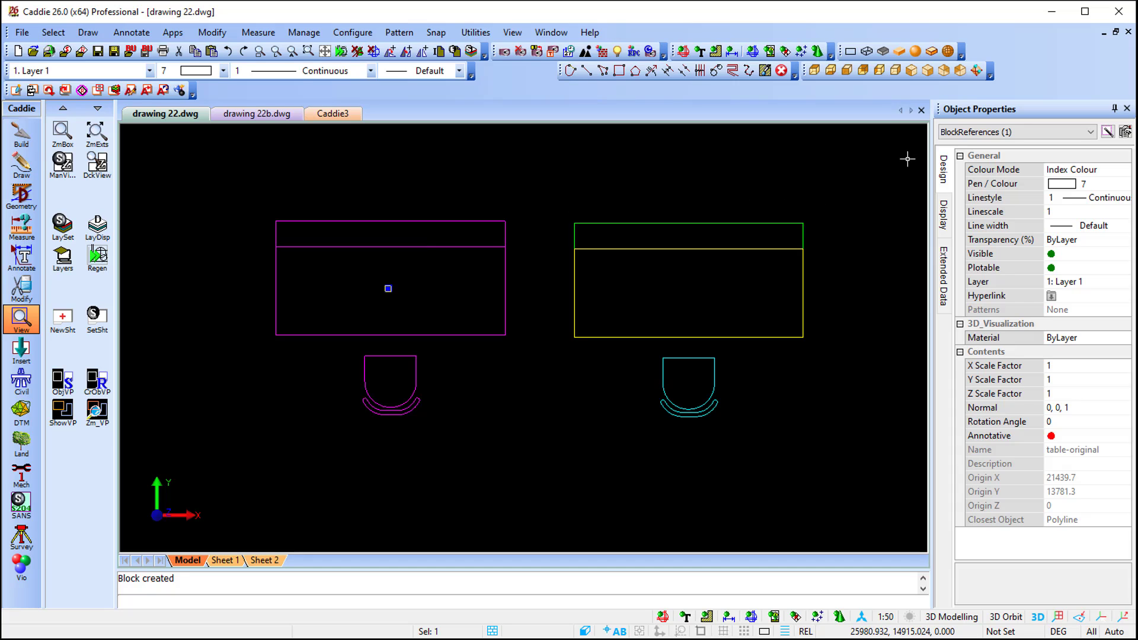
{"action": "key", "text": "Escape"}
- Make the right desk and chair set a block named table-layer 0, with a mid-desk origin and Move objects to Layer 0 enabled
{"action": "left_click", "coordinate": [551, 178]}
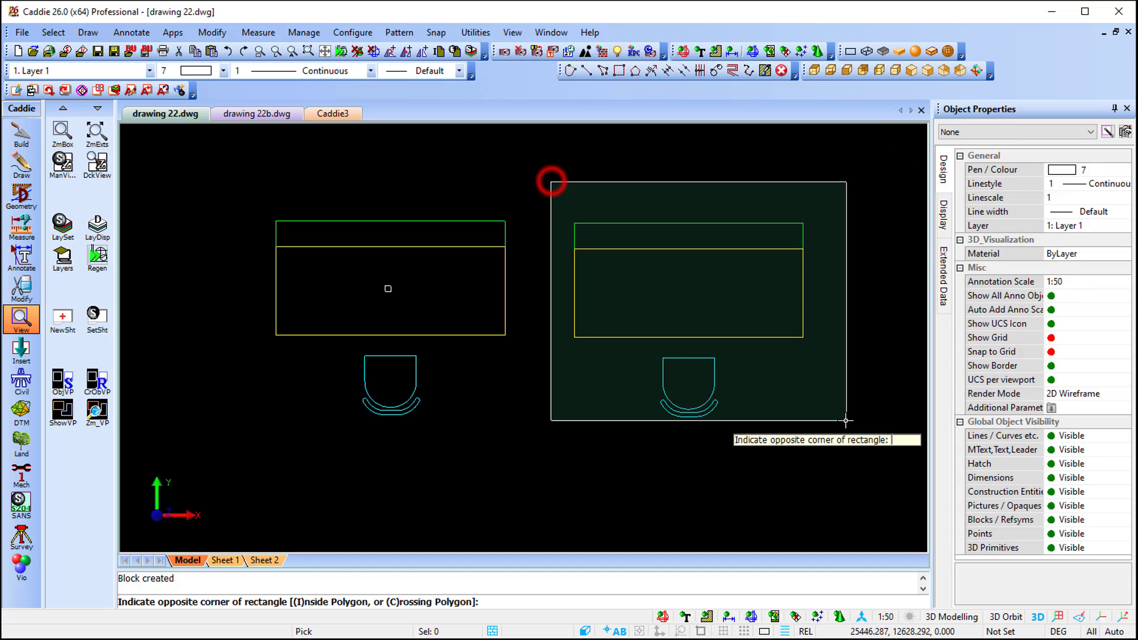
{"action": "left_click", "coordinate": [832, 434]}
{"action": "right_click", "coordinate": [665, 309]}
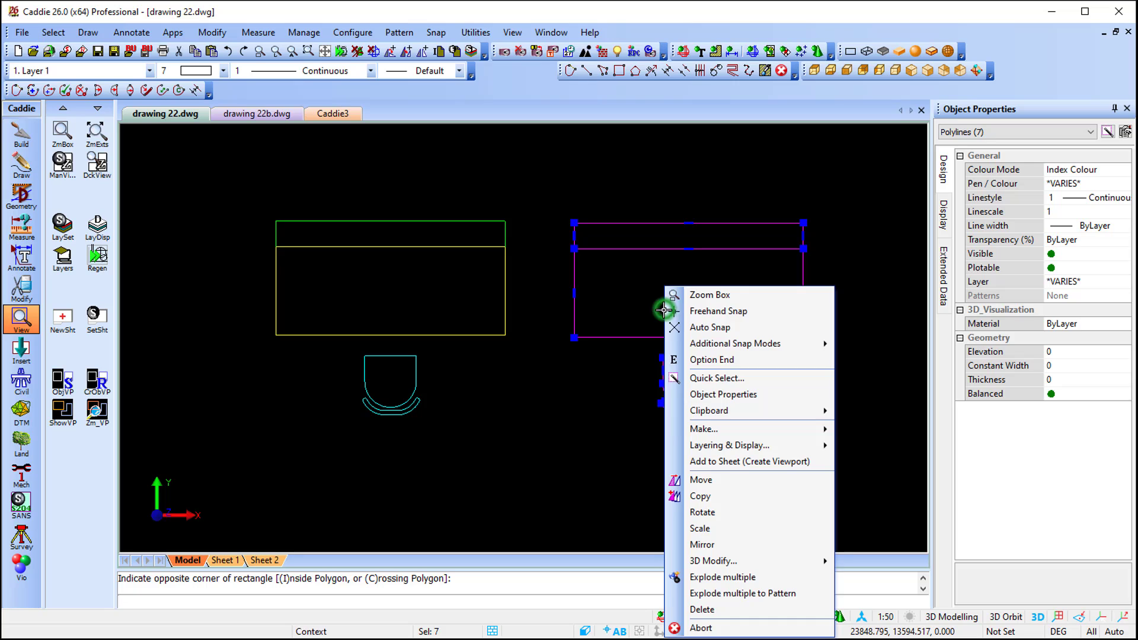
{"action": "mouse_move", "coordinate": [768, 430]}
{"action": "left_click", "coordinate": [891, 429]}
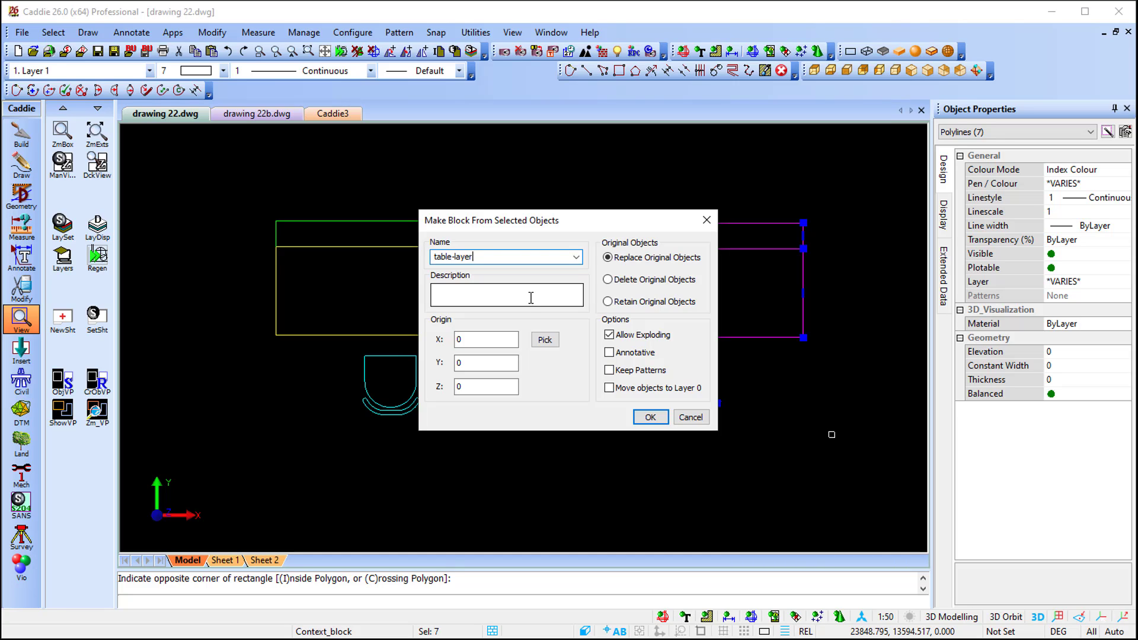
{"action": "left_click", "coordinate": [610, 389]}
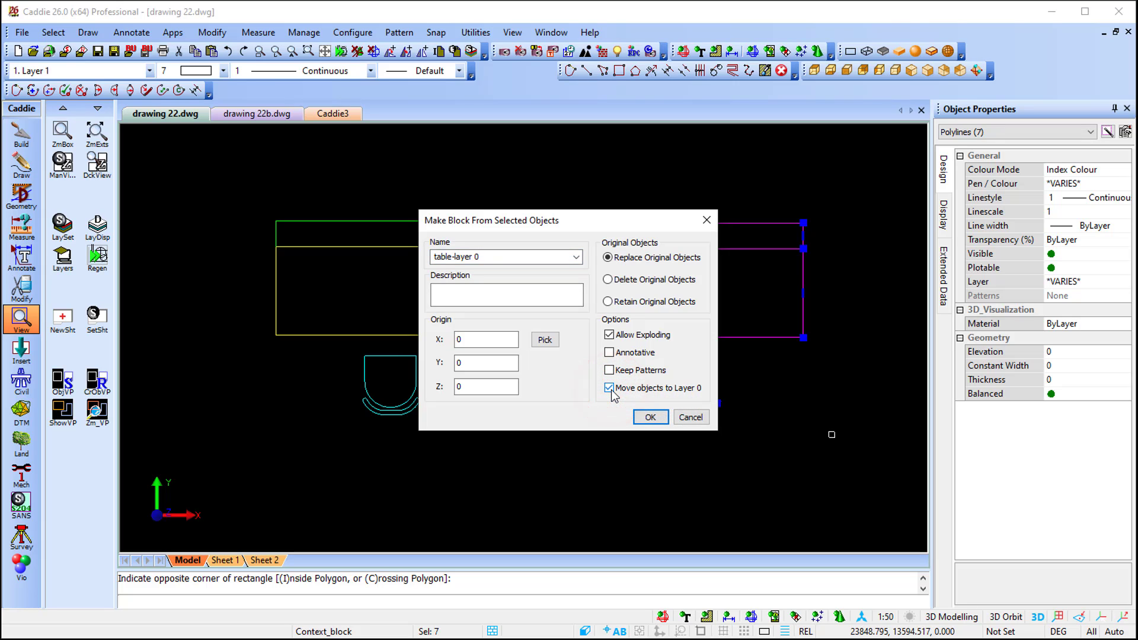
{"action": "left_click", "coordinate": [545, 340]}
{"action": "left_click", "coordinate": [682, 292]}
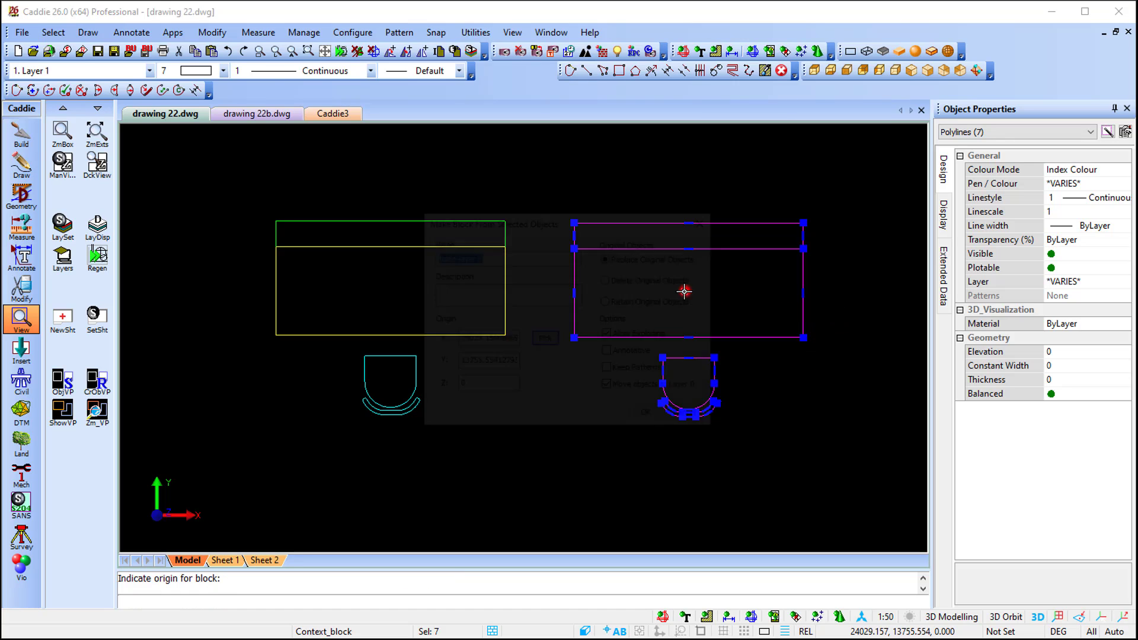
{"action": "left_click", "coordinate": [650, 417]}
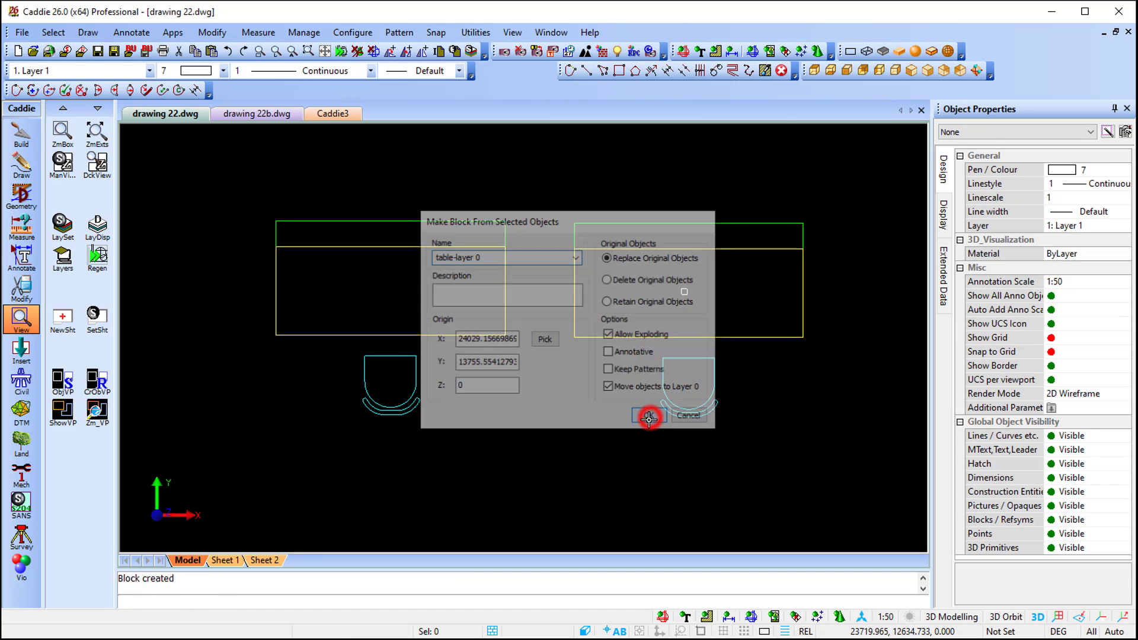
- Check both desk sets by selecting them, clear the selection and save the drawing
{"action": "left_click", "coordinate": [630, 334]}
{"action": "left_click", "coordinate": [464, 334]}
{"action": "key", "text": "Escape"}
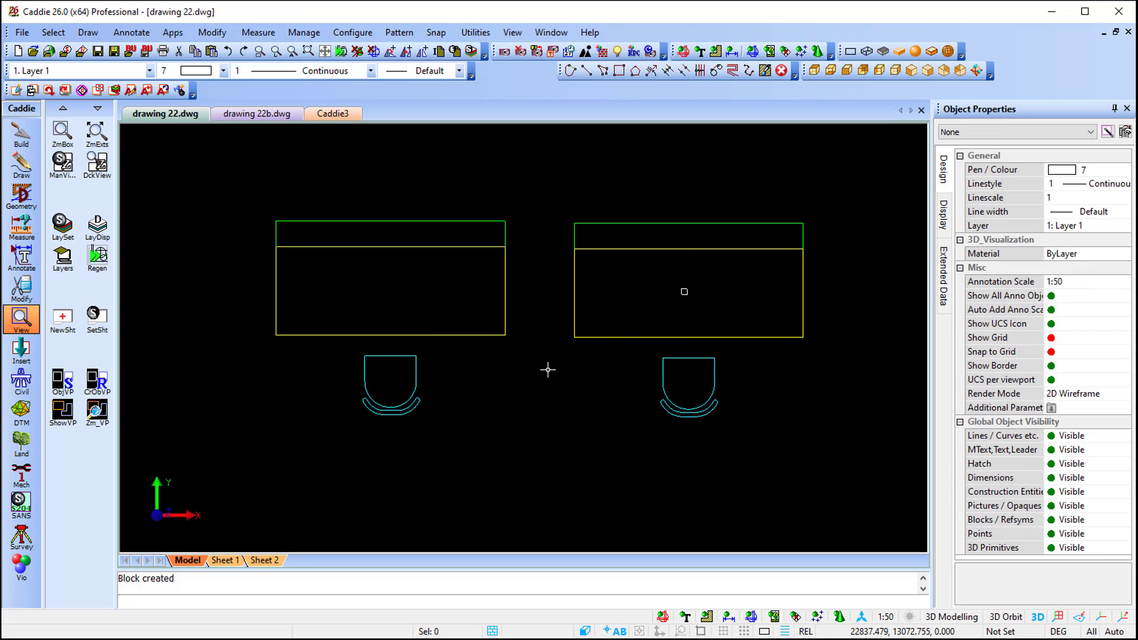
{"action": "key", "text": "ctrl+s"}
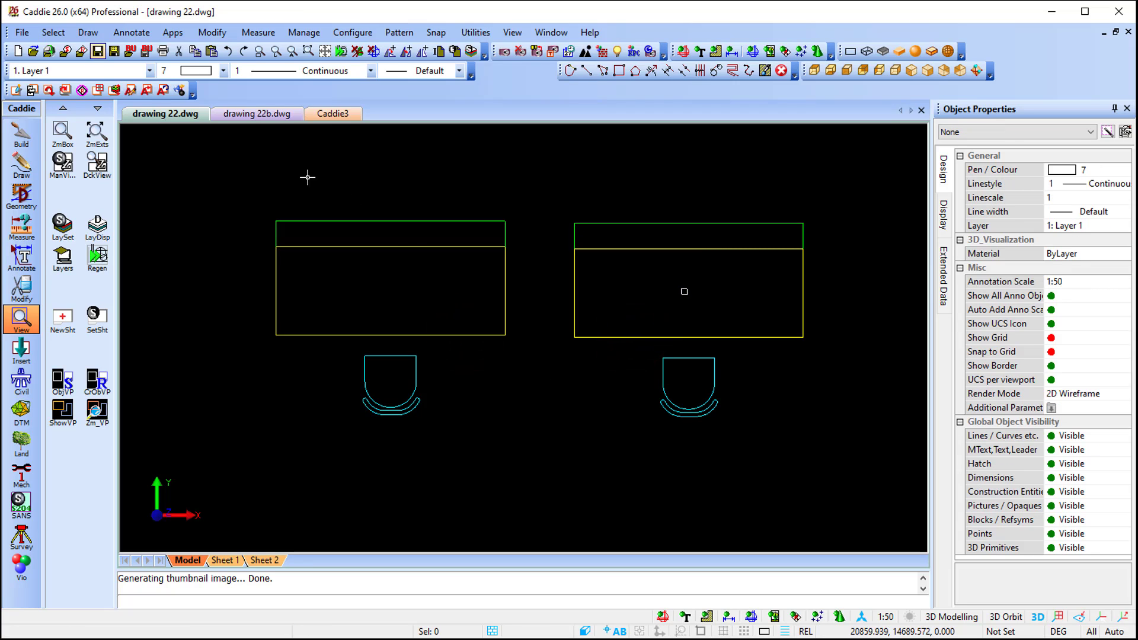
- Switch to the Caddie3 drawing and browse the Component Manager's blocks folder to the blocks stored in drawing 22.dwg
{"action": "left_click", "coordinate": [339, 115]}
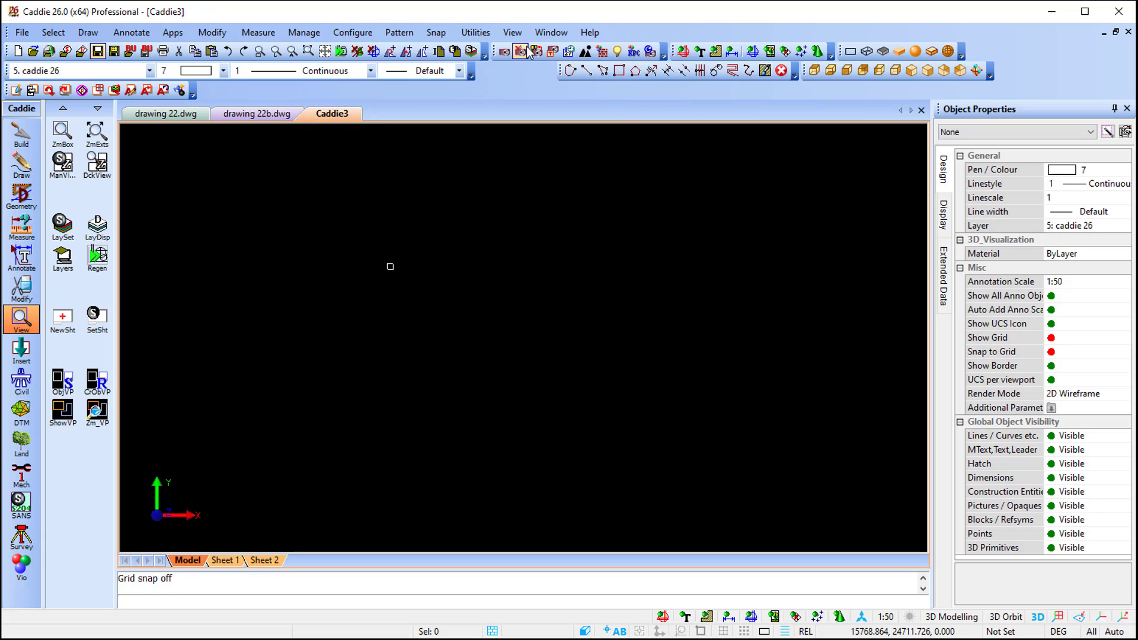
{"action": "left_click", "coordinate": [513, 33]}
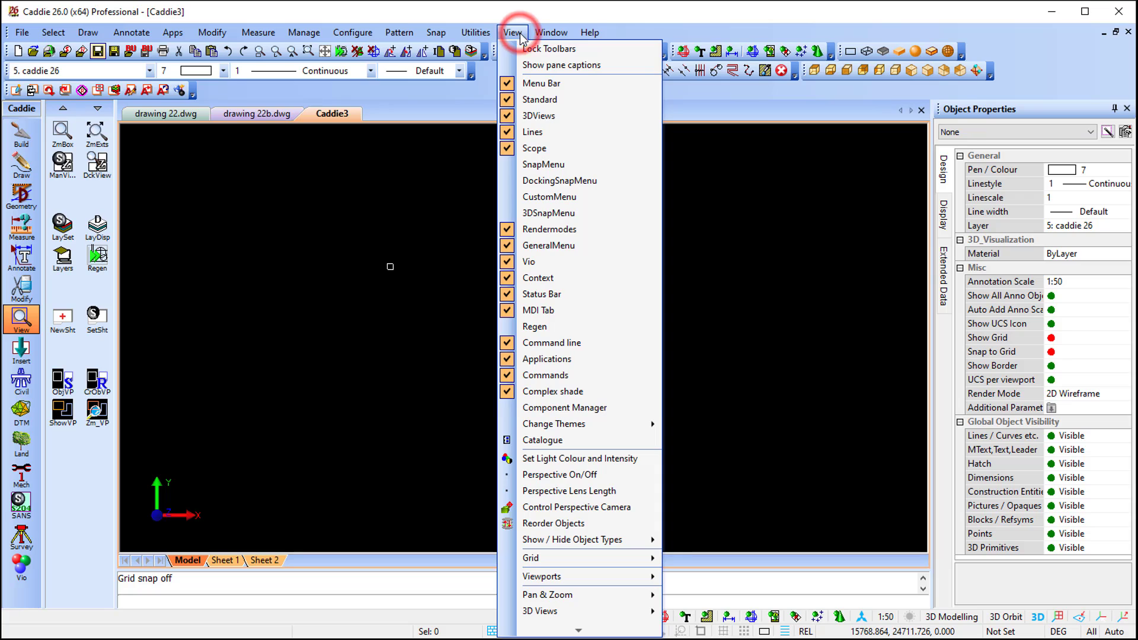
{"action": "left_click", "coordinate": [601, 409]}
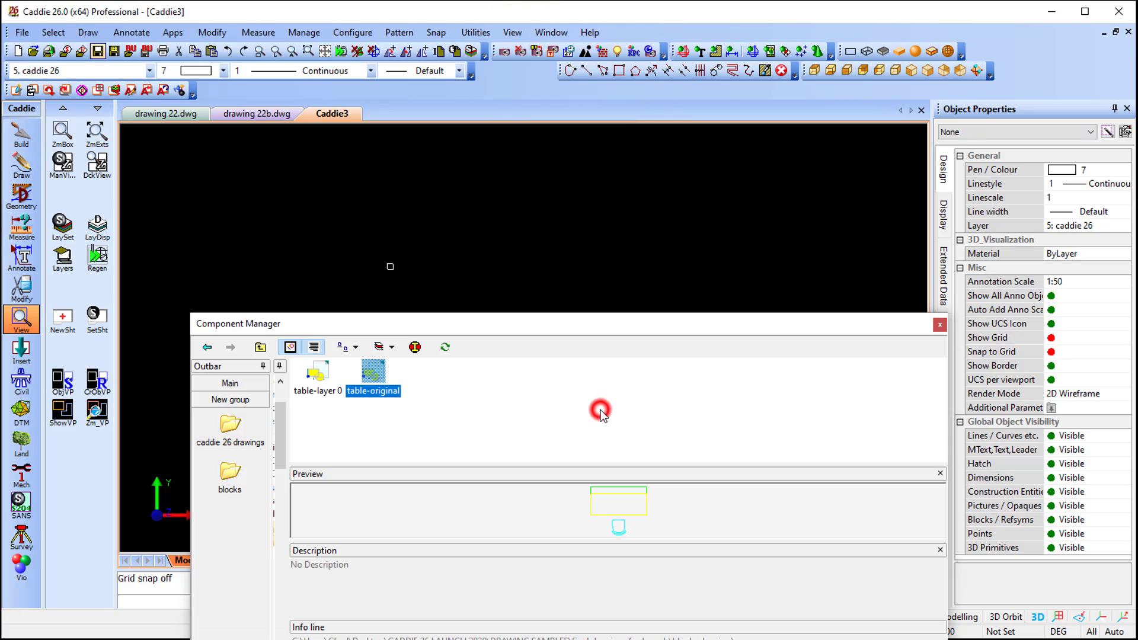
{"action": "left_click", "coordinate": [227, 479]}
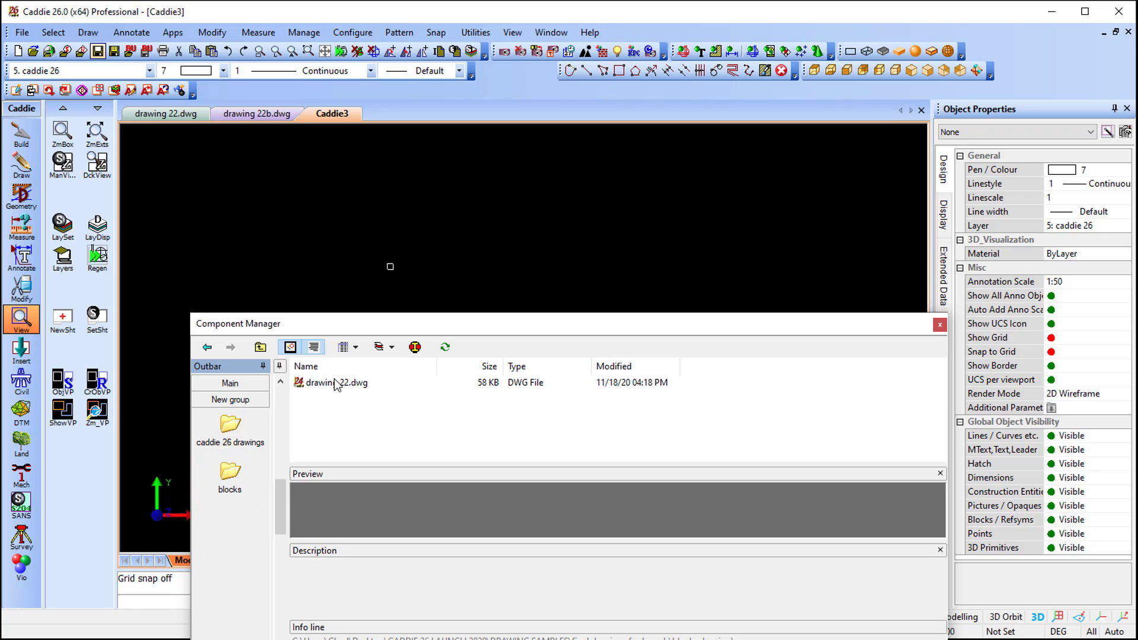
{"action": "double_click", "coordinate": [337, 386]}
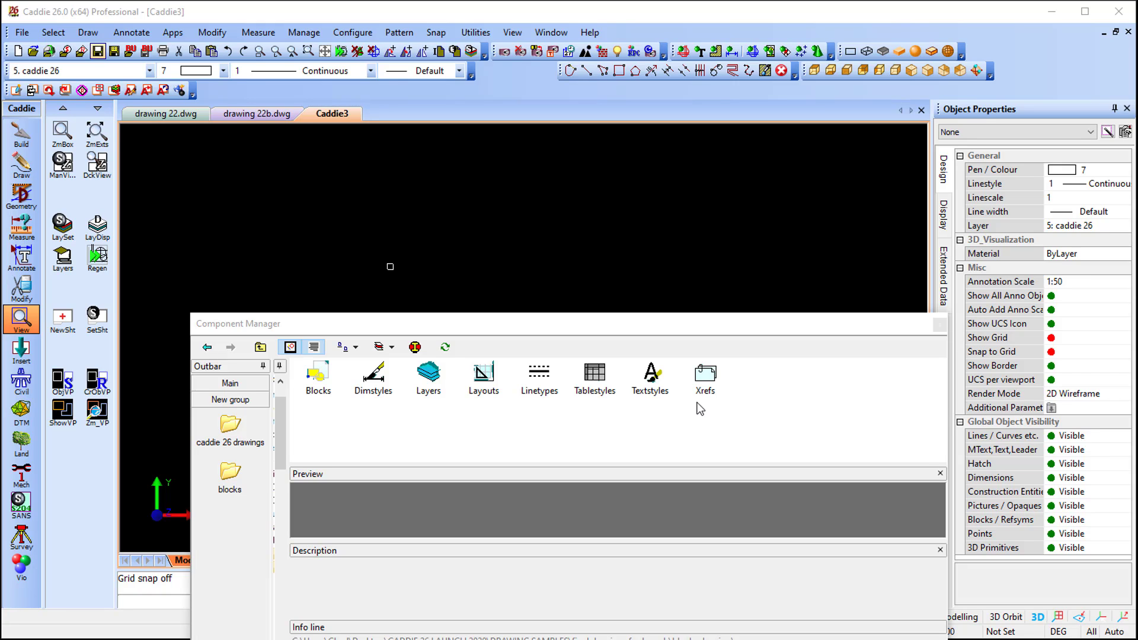
{"action": "double_click", "coordinate": [325, 382]}
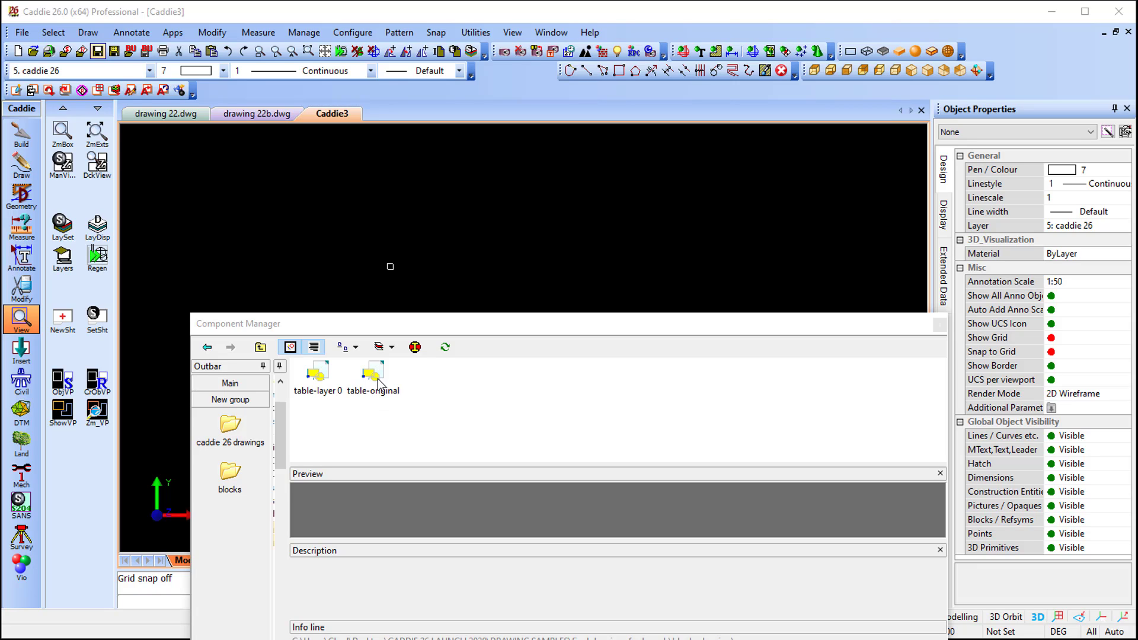
- Insert the table-original block into the upper part of the empty Caddie3 drawing
{"action": "left_click", "coordinate": [529, 306]}
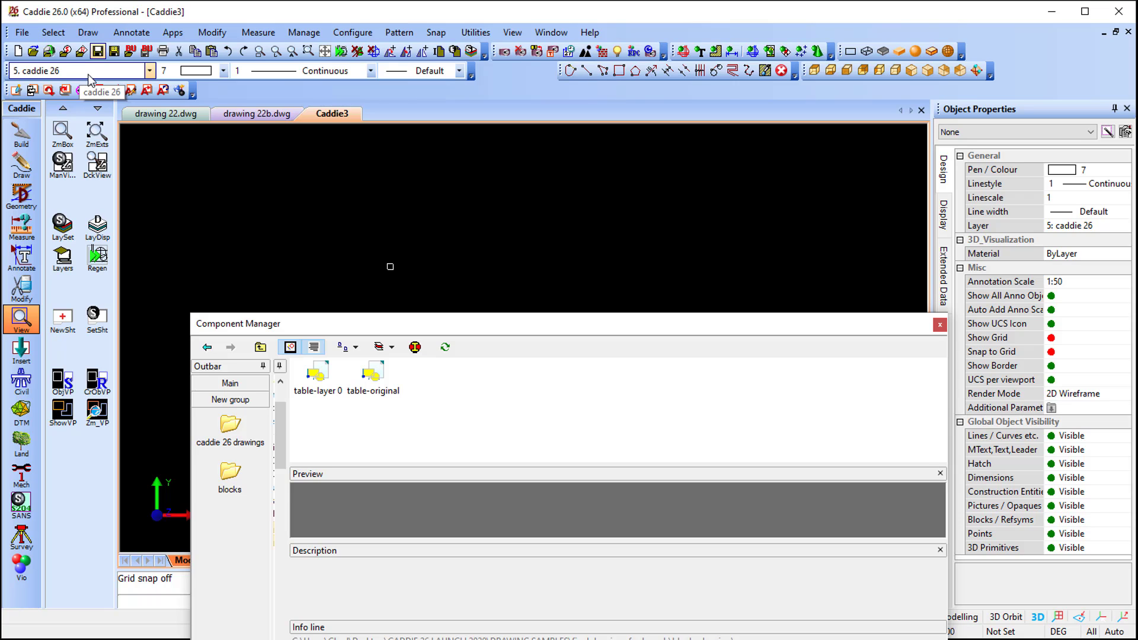
{"action": "double_click", "coordinate": [375, 379]}
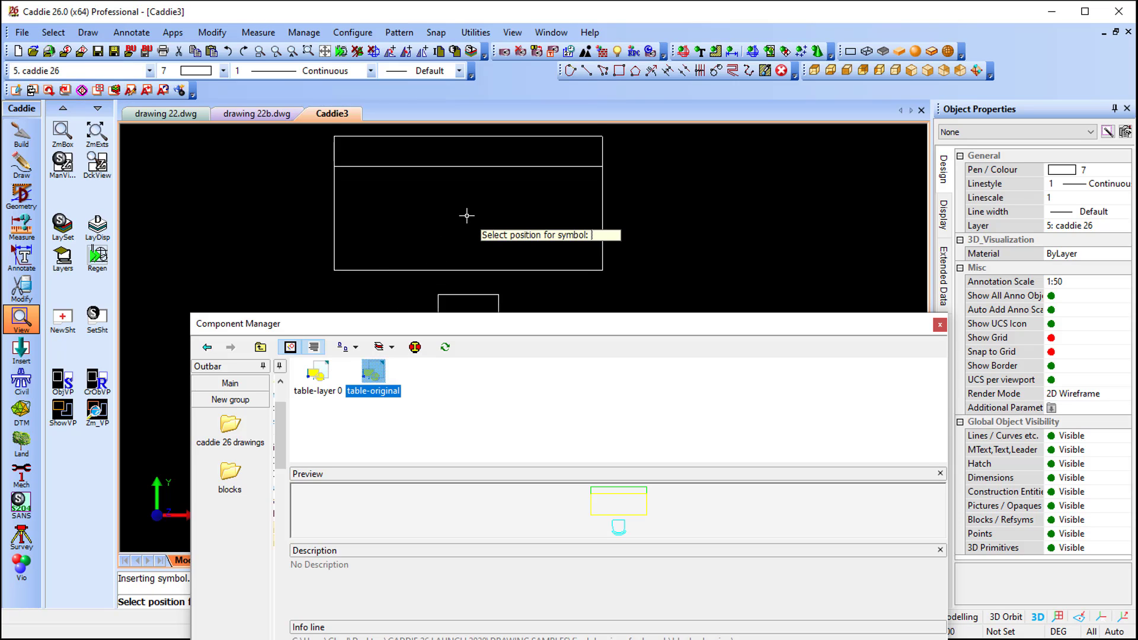
{"action": "left_click", "coordinate": [394, 208]}
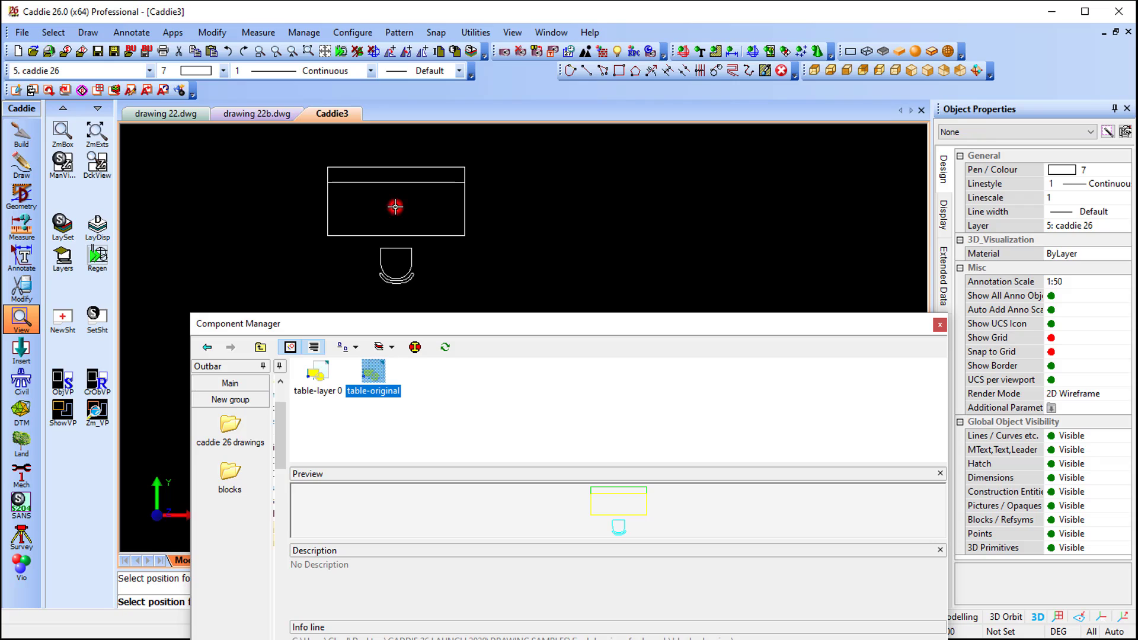
- End the block insertion, close the Component Manager and select the inserted table-original block to check its layer properties
{"action": "key", "text": "Escape"}
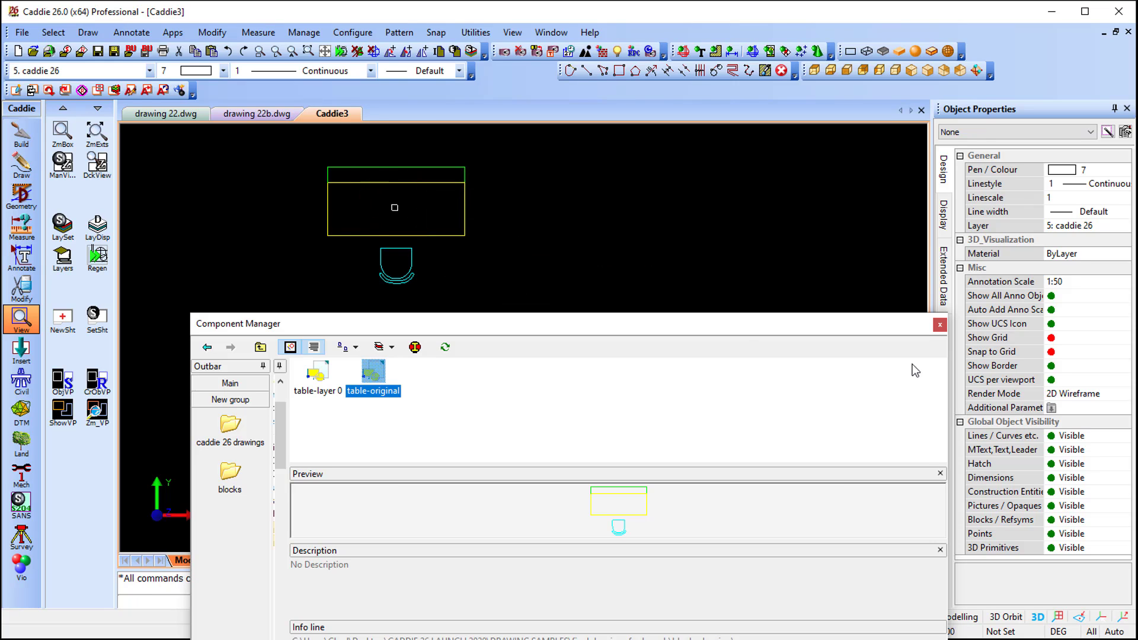
{"action": "left_click", "coordinate": [939, 325]}
{"action": "scroll", "coordinate": [389, 188], "scroll_direction": "up", "scroll_amount": 3}
{"action": "middle_click_drag", "start_coordinate": [414, 261], "coordinate": [391, 269]}
{"action": "left_click", "coordinate": [421, 222]}
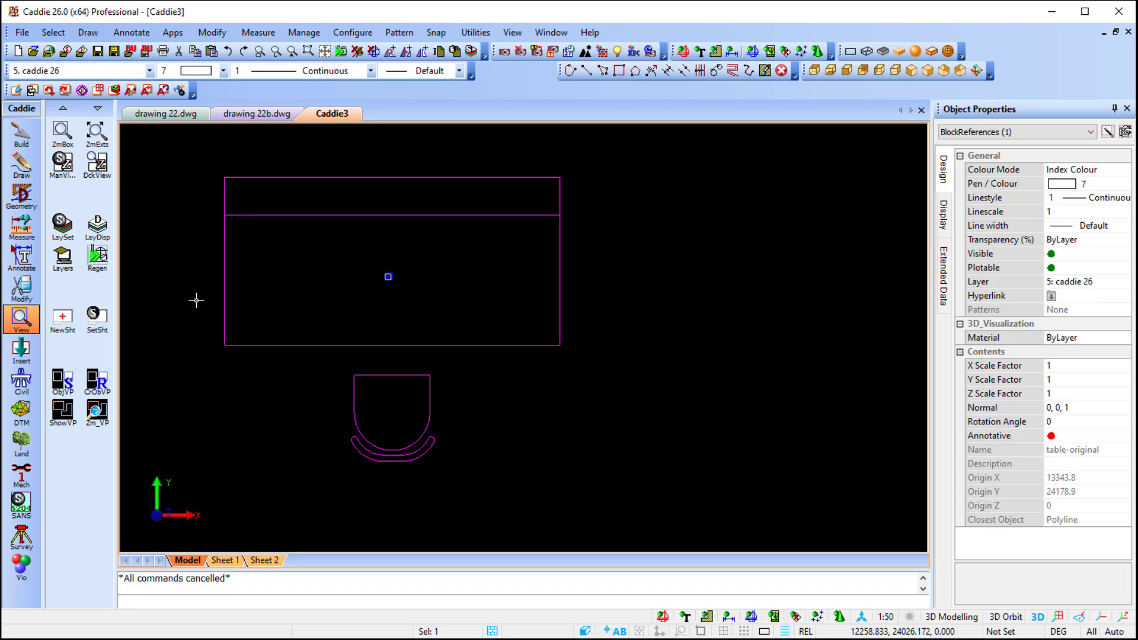
- Use Layer Display to show Layers 1, 2, 3, 4 and caddie 26 one at a time, and finish with all layers displayed
{"action": "left_click", "coordinate": [97, 226]}
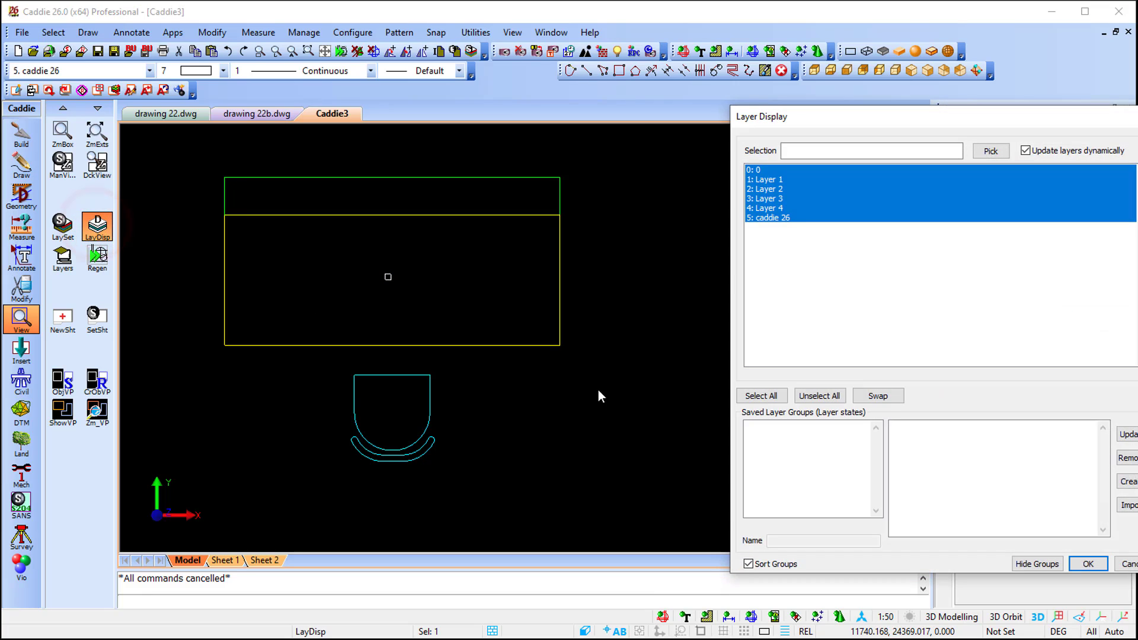
{"action": "left_click", "coordinate": [784, 181]}
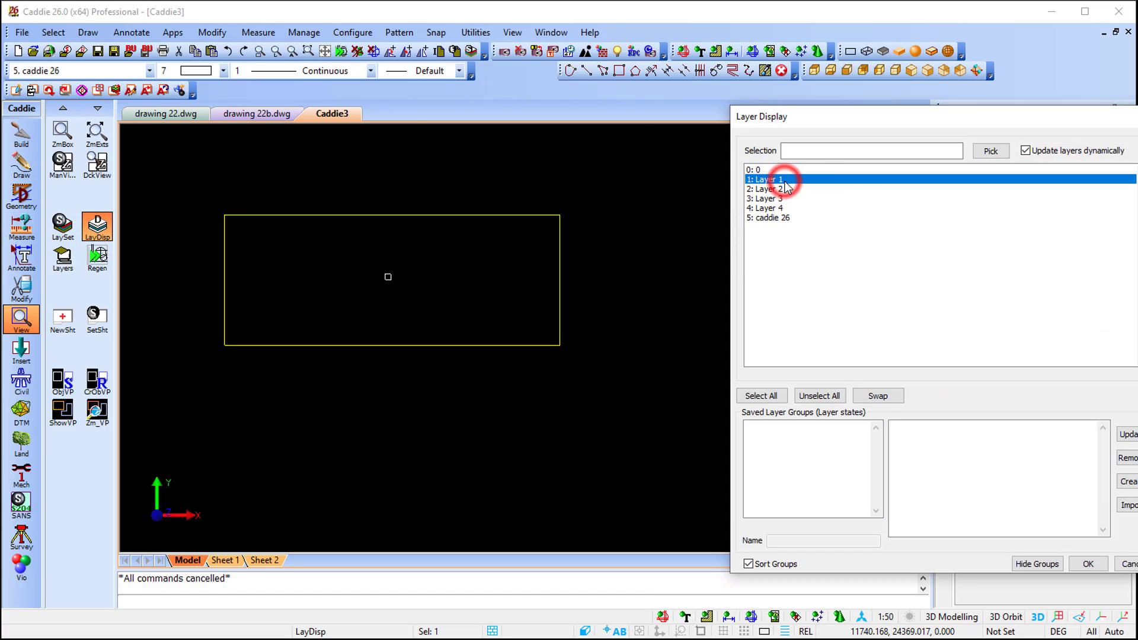
{"action": "left_click", "coordinate": [782, 190]}
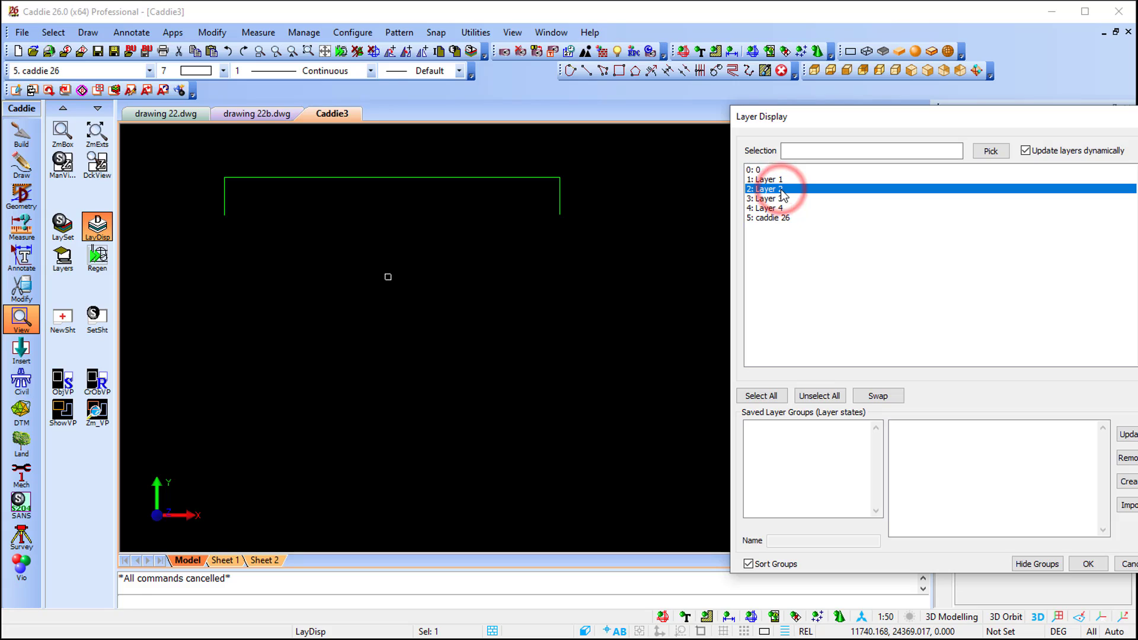
{"action": "left_click", "coordinate": [782, 199]}
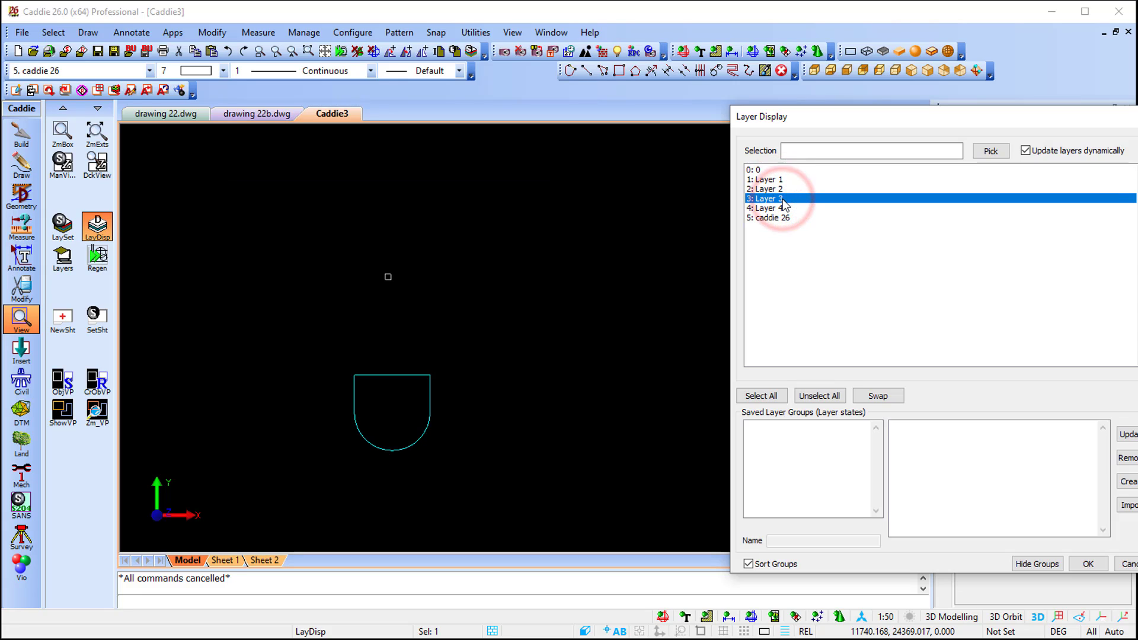
{"action": "left_click", "coordinate": [786, 208]}
{"action": "left_click", "coordinate": [793, 218]}
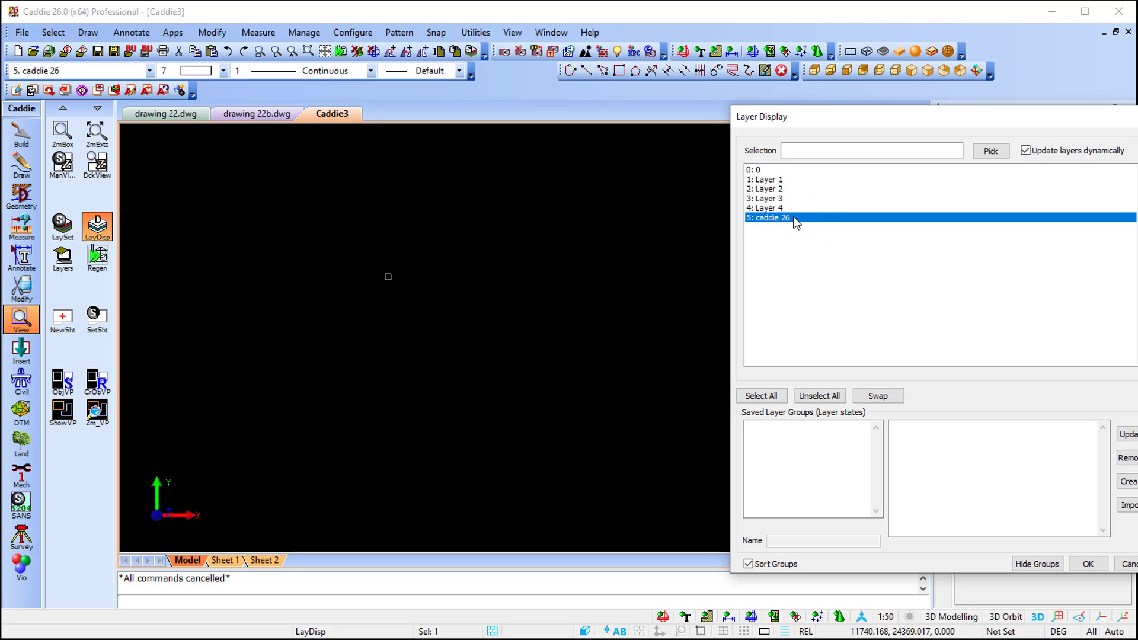
{"action": "left_click", "coordinate": [762, 396]}
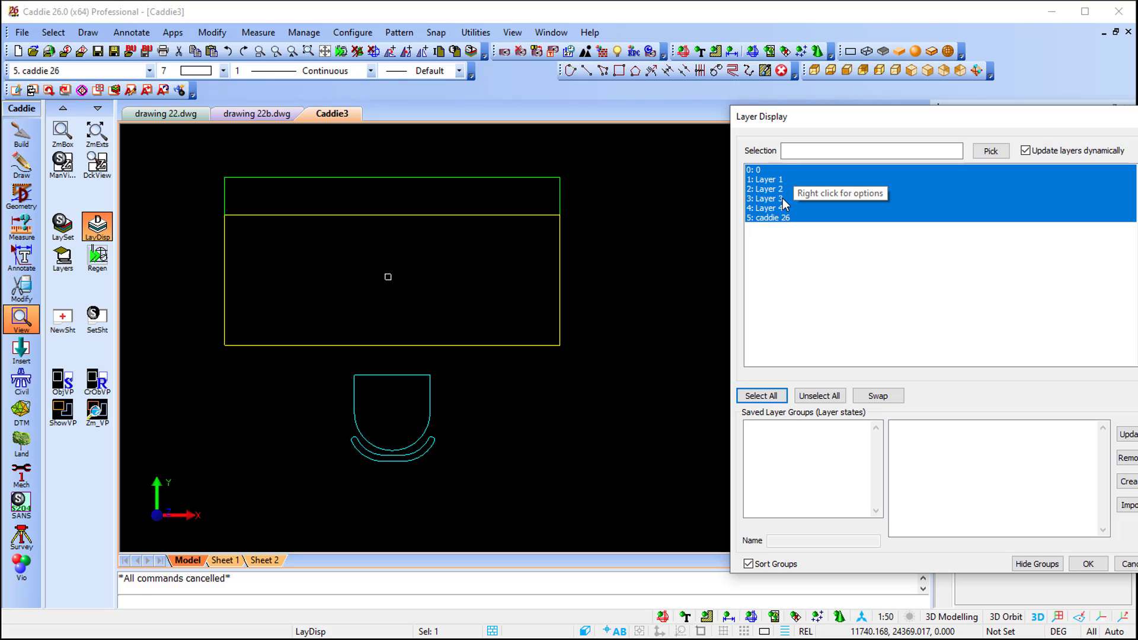
{"action": "left_click_drag", "start_coordinate": [827, 121], "coordinate": [504, 136]}
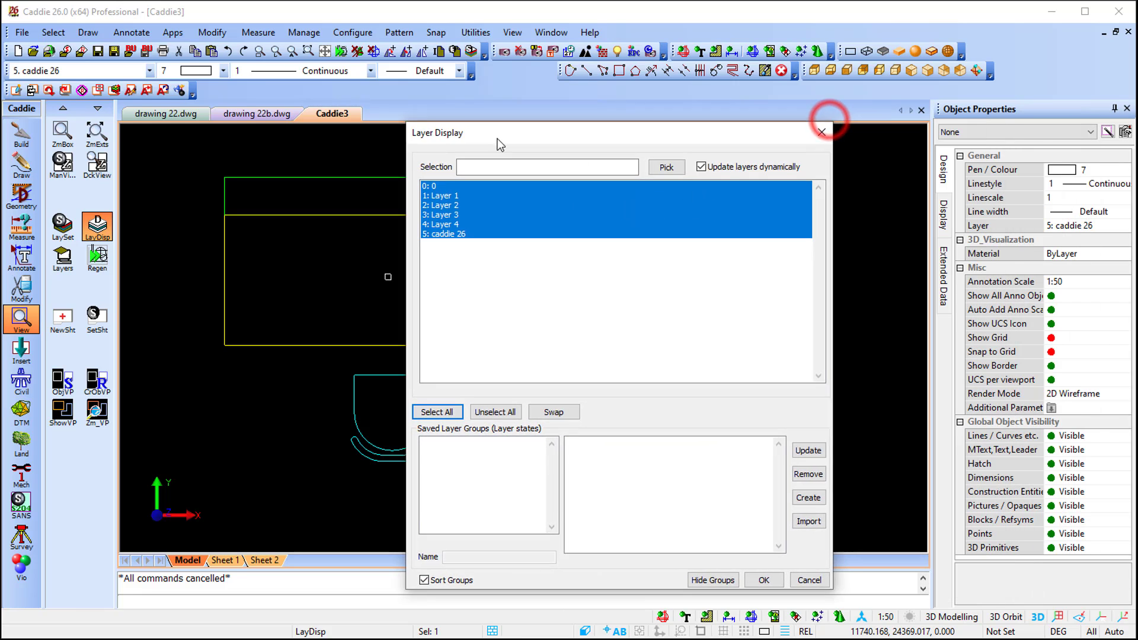
{"action": "left_click", "coordinate": [762, 579]}
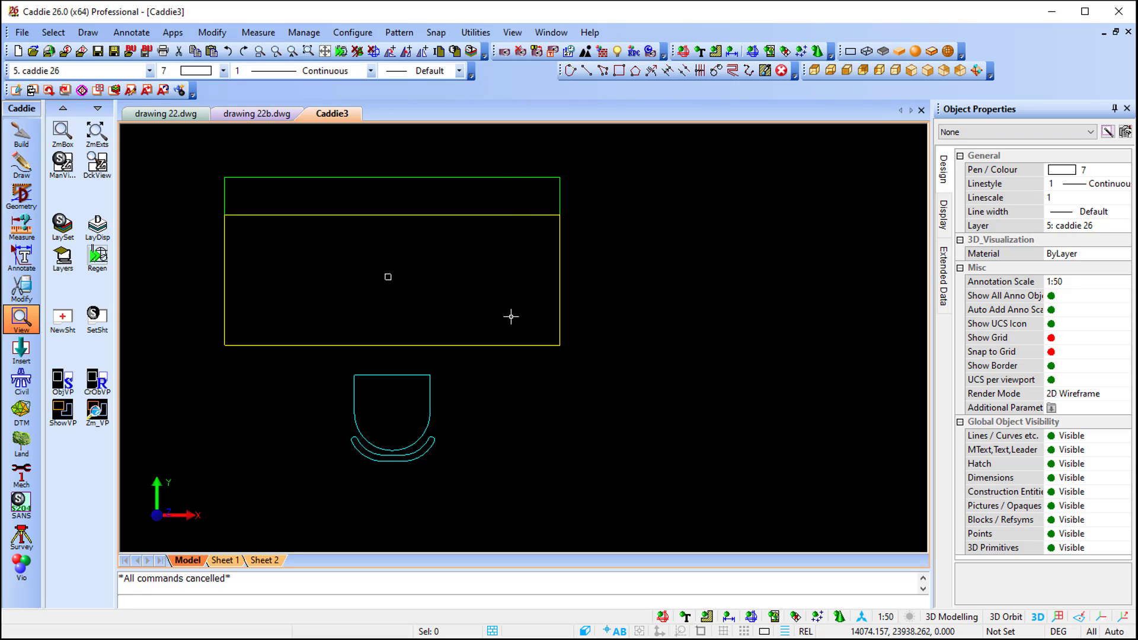
- Insert the table-layer 0 block from the Component Manager to the right of the existing desk set
{"action": "left_click", "coordinate": [513, 33]}
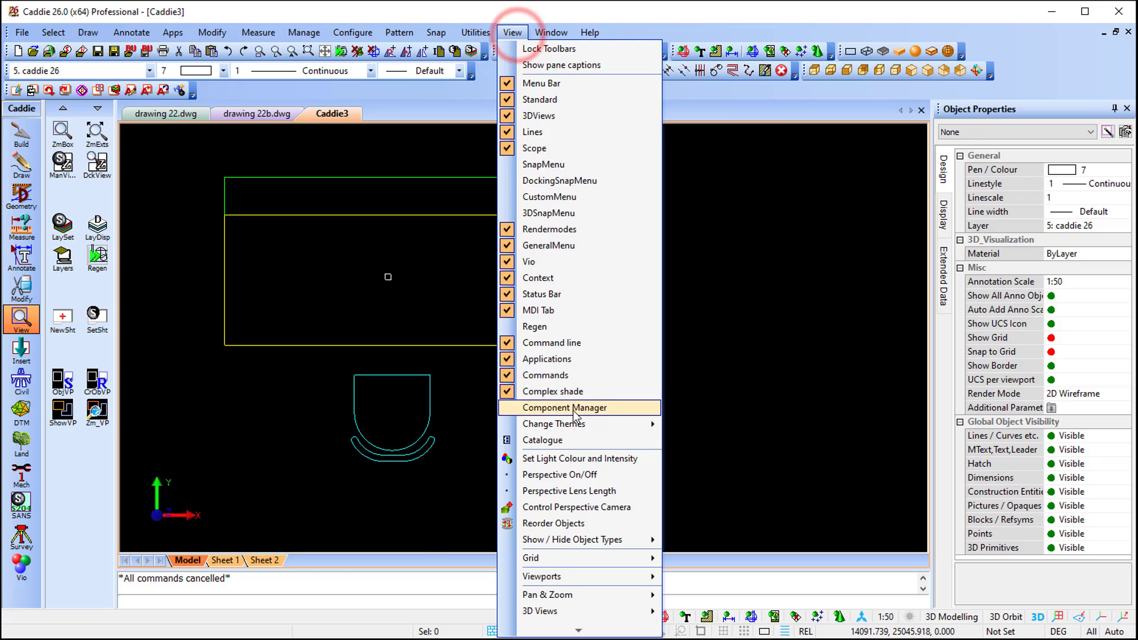
{"action": "left_click", "coordinate": [573, 409]}
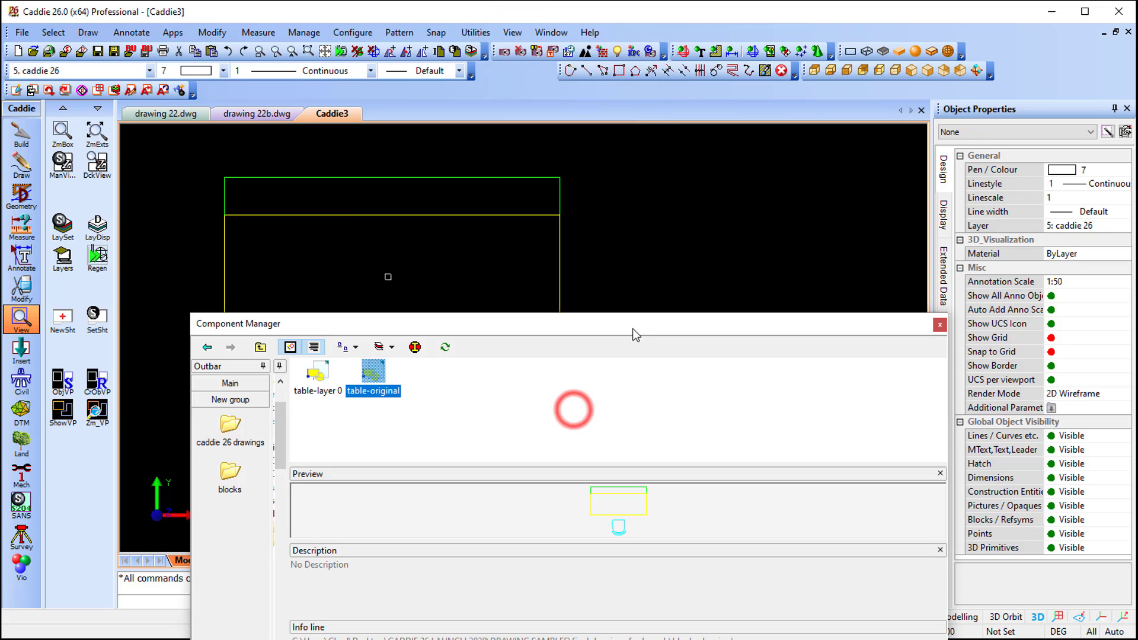
{"action": "double_click", "coordinate": [318, 374]}
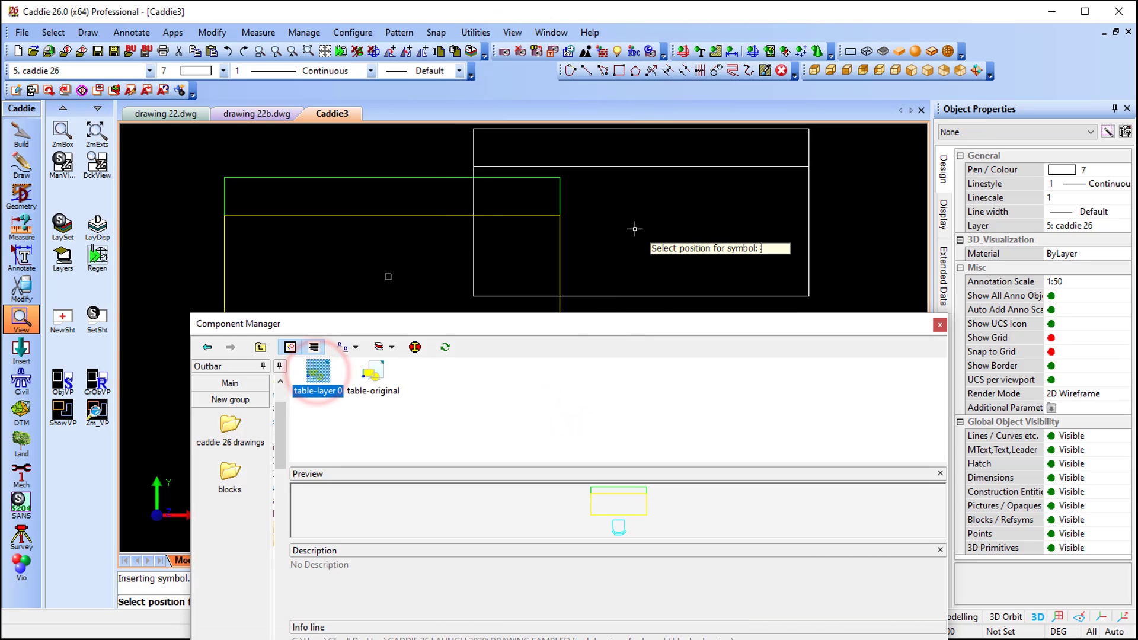
{"action": "scroll", "coordinate": [632, 246], "scroll_direction": "down", "scroll_amount": 3}
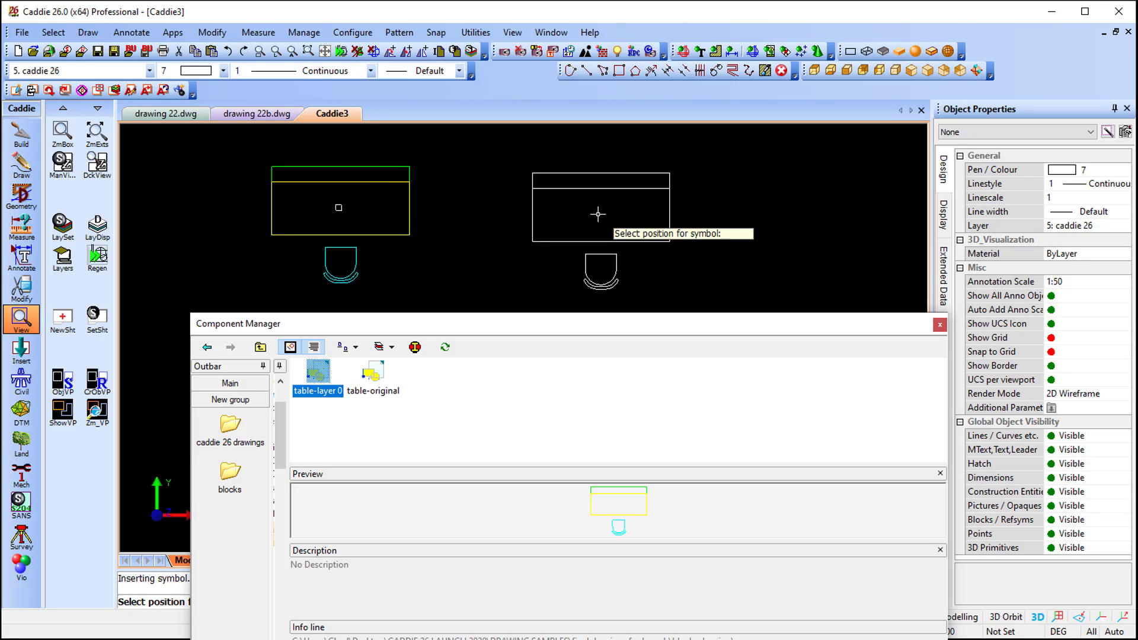
{"action": "left_click", "coordinate": [564, 209]}
{"action": "key", "text": "Escape"}
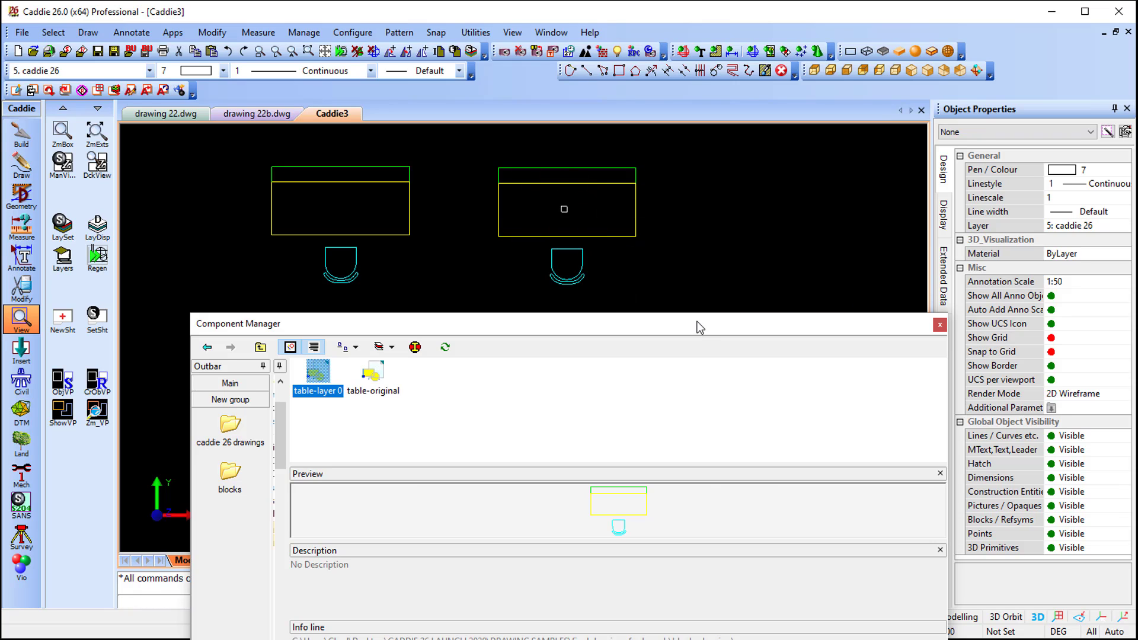
- Close the Component Manager and select the inserted table-layer 0 block to check its layer properties
{"action": "left_click", "coordinate": [939, 326]}
{"action": "scroll", "coordinate": [564, 204], "scroll_direction": "up", "scroll_amount": 4}
{"action": "middle_click_drag", "start_coordinate": [551, 214], "coordinate": [305, 231]}
{"action": "left_click", "coordinate": [373, 215]}
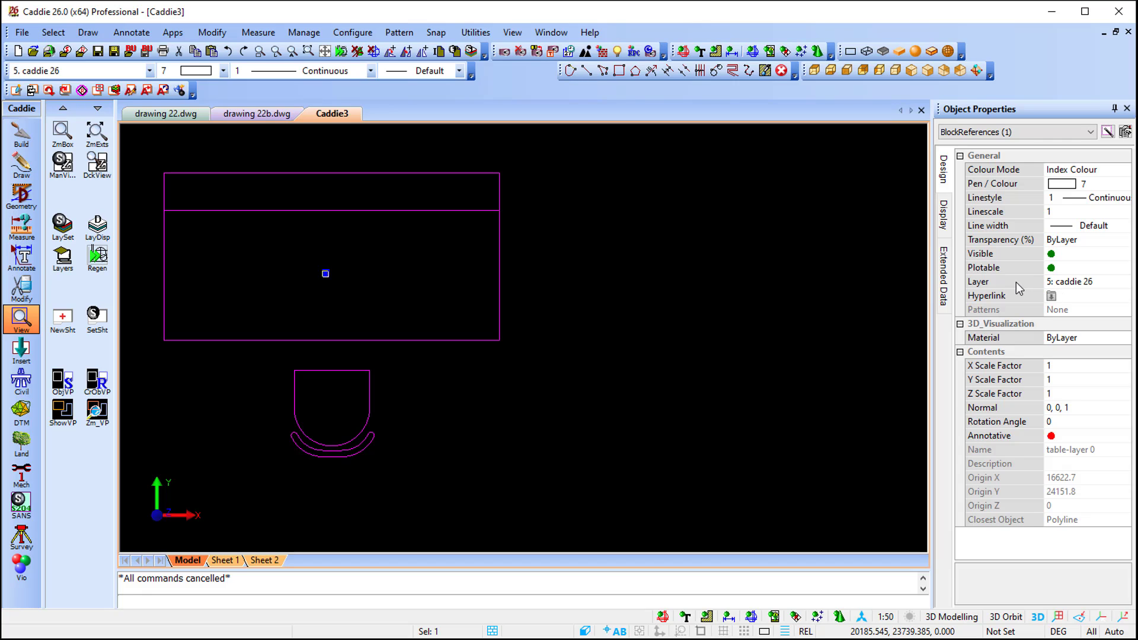
- Examine the table-layer 0 block with Layers 1 to 4, caddie 26 and 0 displayed one at a time, and cancel Layer Display
{"action": "left_click", "coordinate": [97, 226]}
{"action": "left_click_drag", "start_coordinate": [471, 138], "coordinate": [637, 140]}
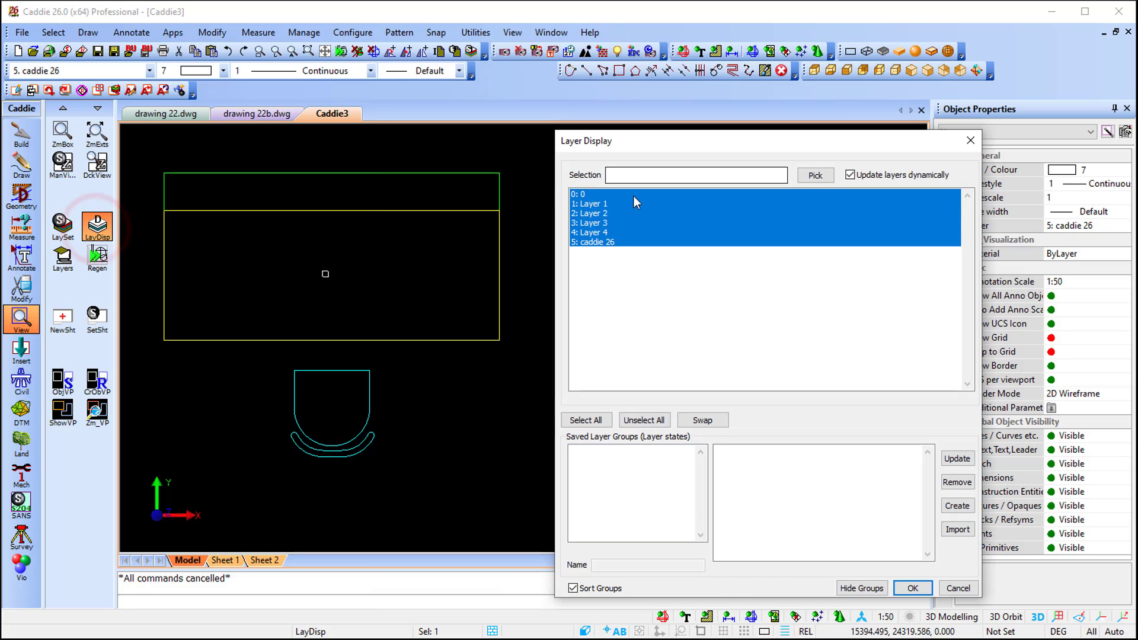
{"action": "left_click", "coordinate": [589, 204]}
{"action": "left_click", "coordinate": [590, 213]}
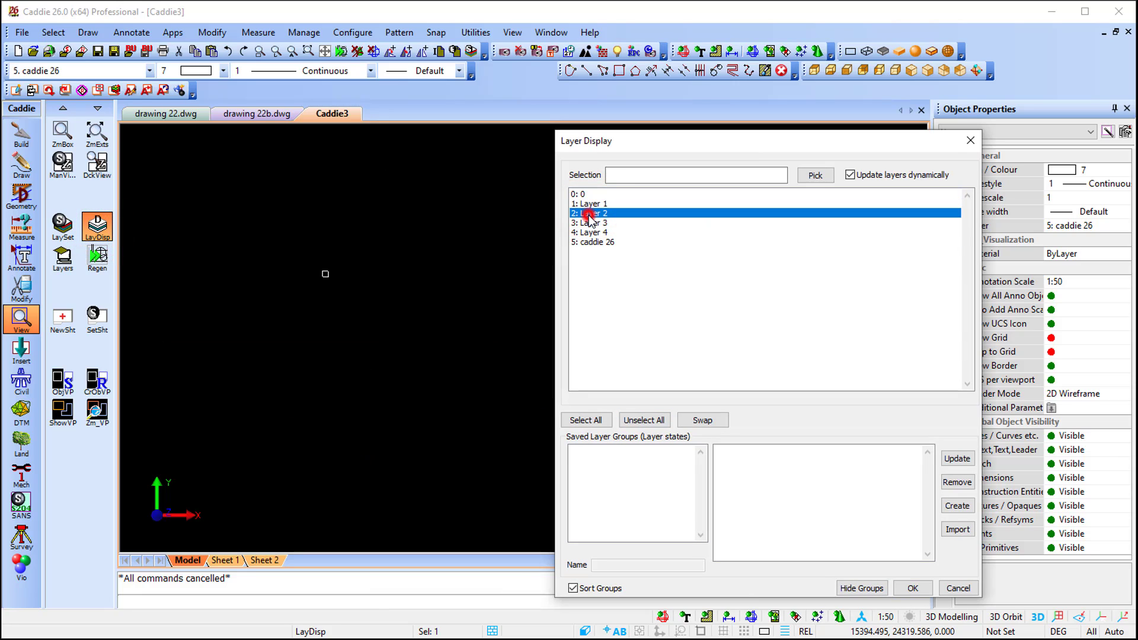
{"action": "left_click", "coordinate": [590, 224]}
{"action": "left_click", "coordinate": [591, 232]}
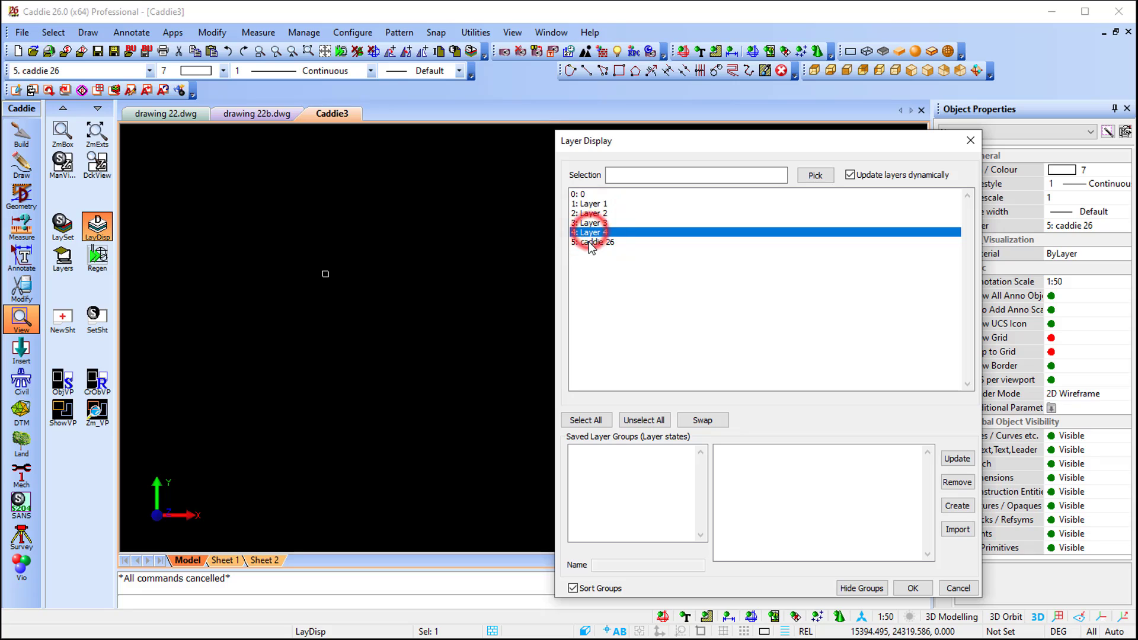
{"action": "left_click", "coordinate": [590, 242]}
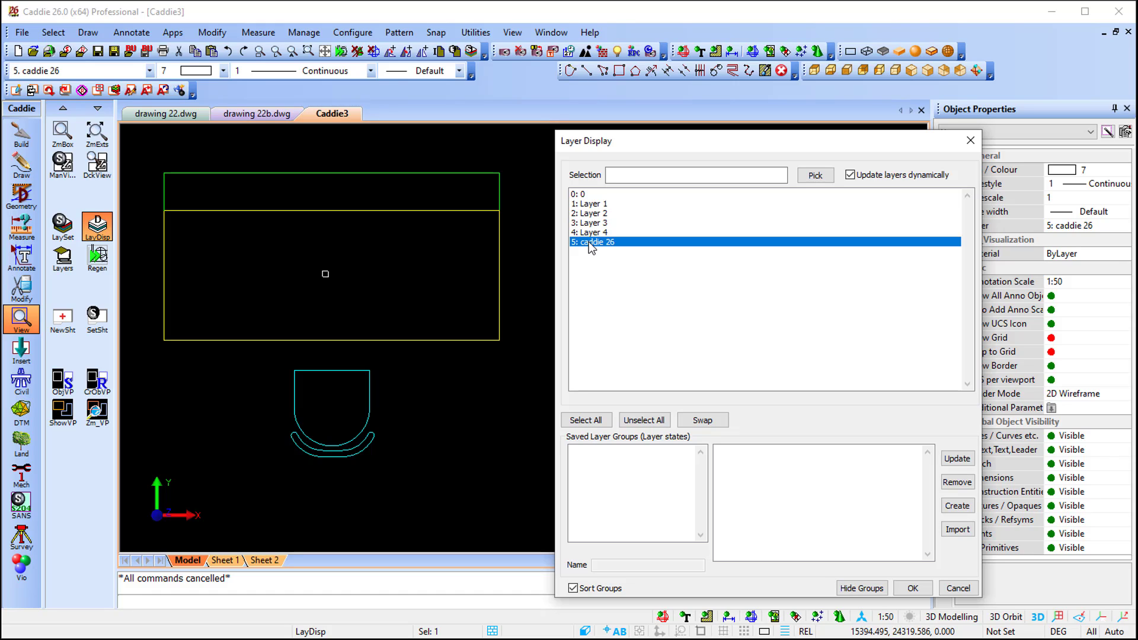
{"action": "left_click", "coordinate": [591, 195]}
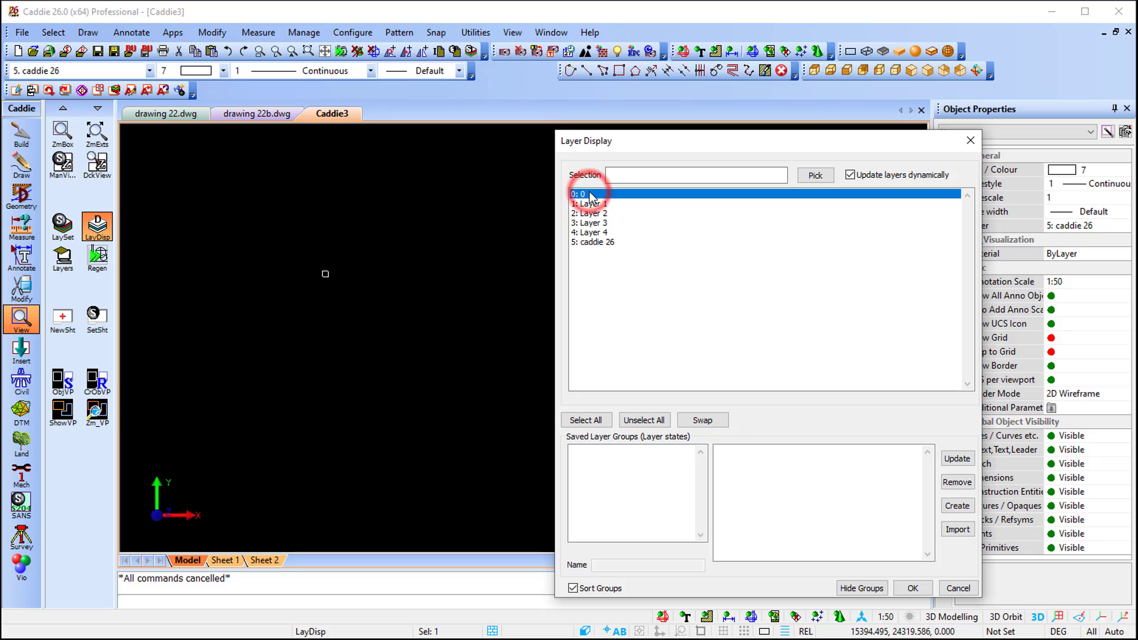
{"action": "left_click", "coordinate": [604, 243]}
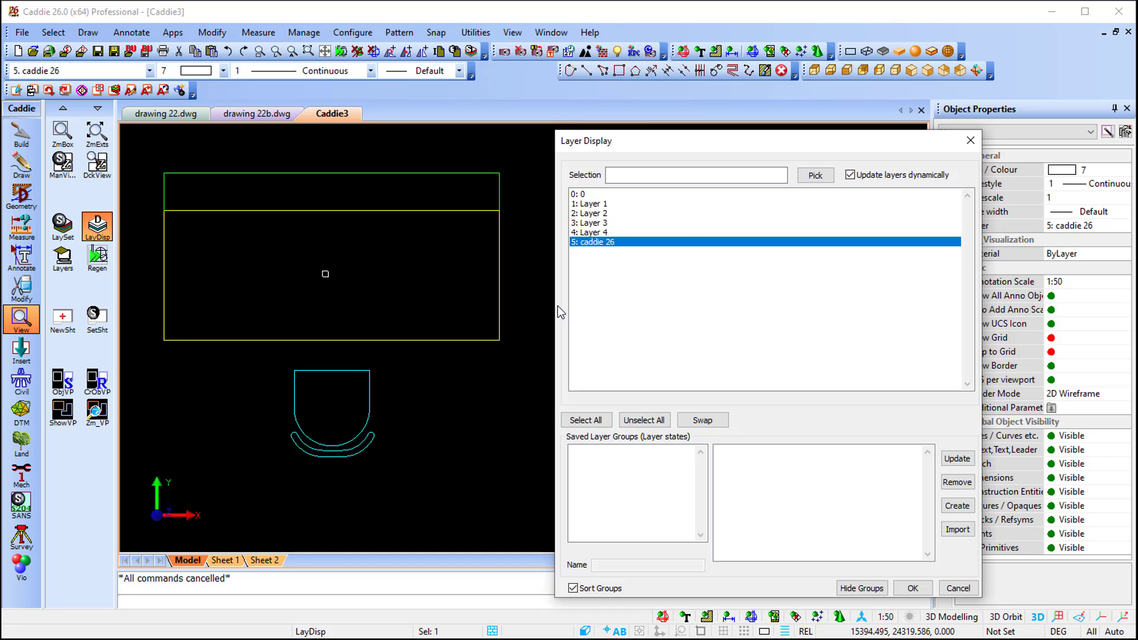
{"action": "key", "text": "Escape"}
- Switch to drawing 22b.dwg and select the desk and the chair to check whether they are separate blocks
{"action": "left_click", "coordinate": [248, 117]}
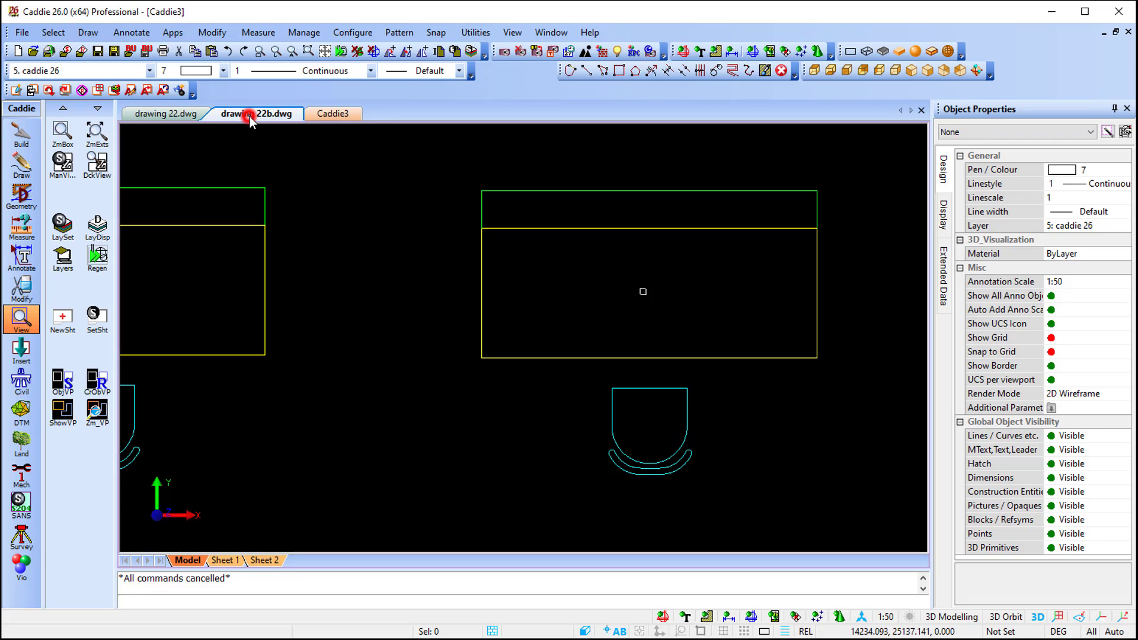
{"action": "left_click", "coordinate": [513, 219]}
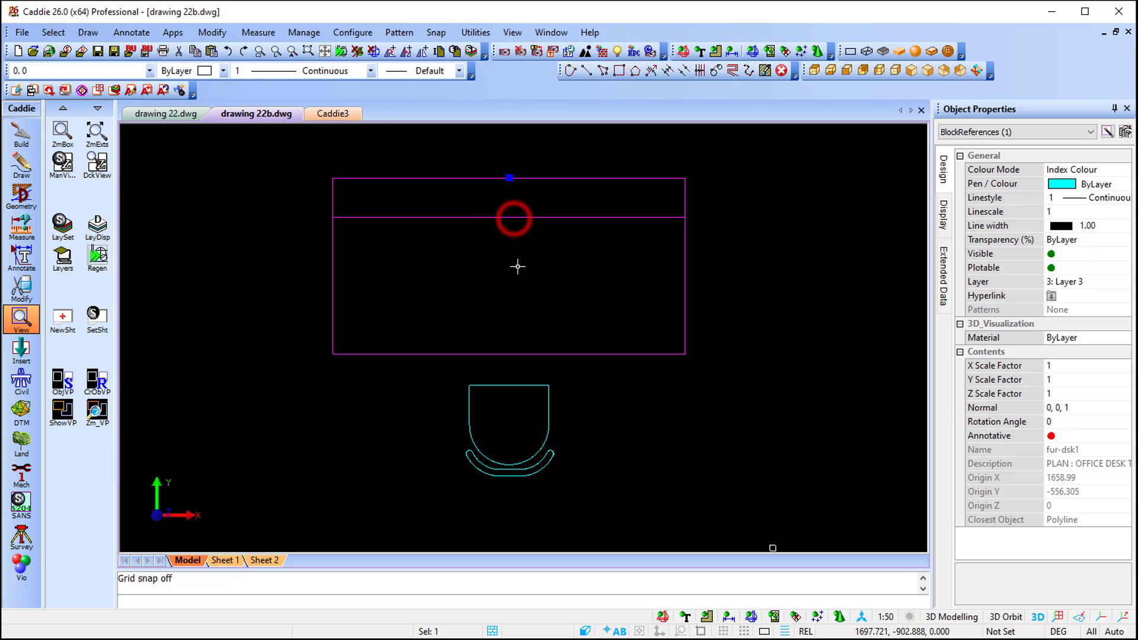
{"action": "left_click", "coordinate": [510, 397]}
{"action": "left_click", "coordinate": [483, 447]}
{"action": "left_click", "coordinate": [511, 273]}
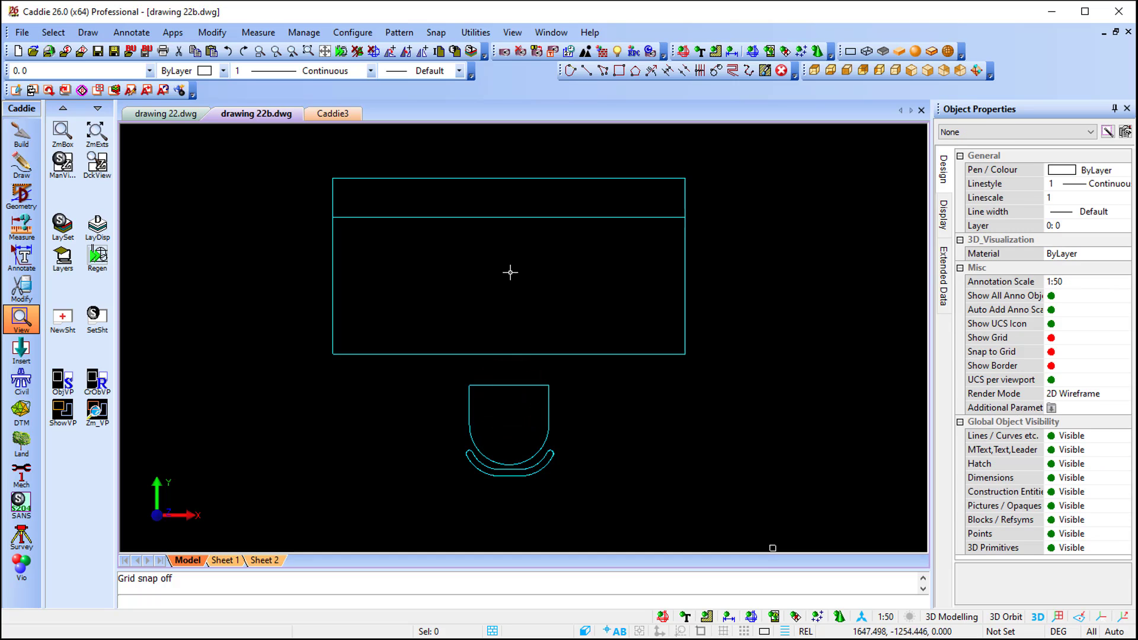
- Open the desk block fur-dsk1 for editing
{"action": "left_click", "coordinate": [508, 221]}
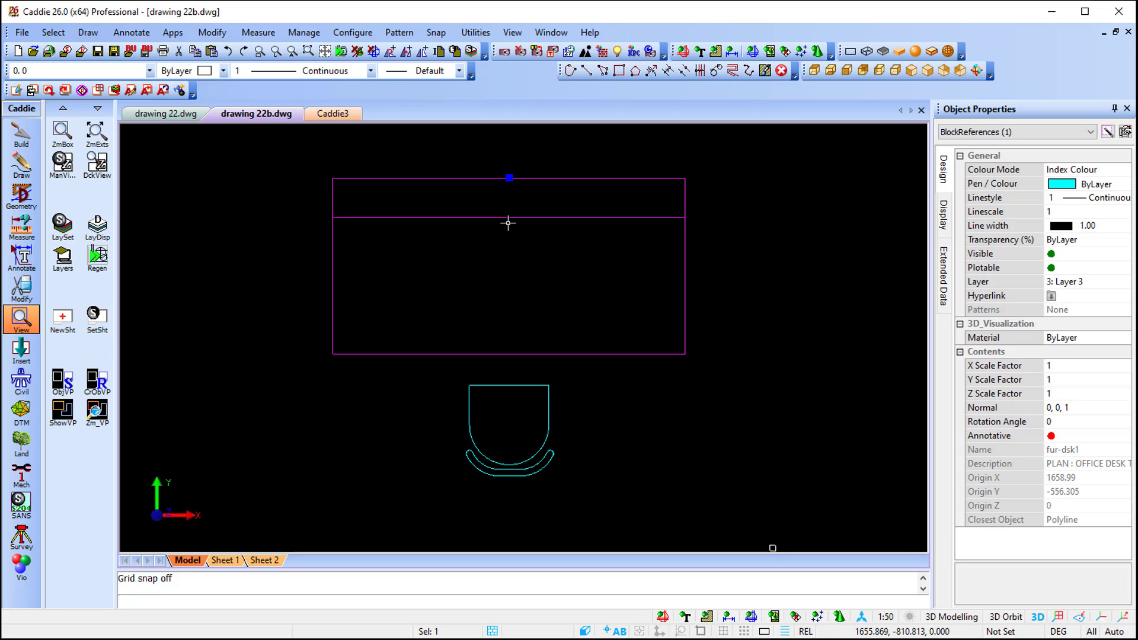
{"action": "right_click", "coordinate": [508, 223]}
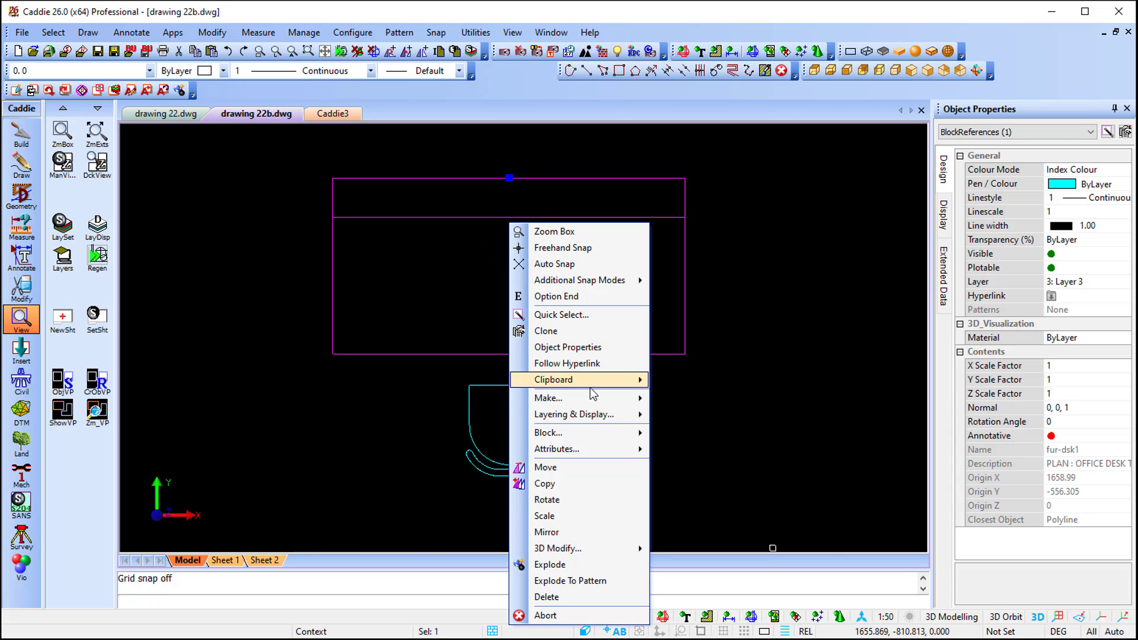
{"action": "mouse_move", "coordinate": [607, 432]}
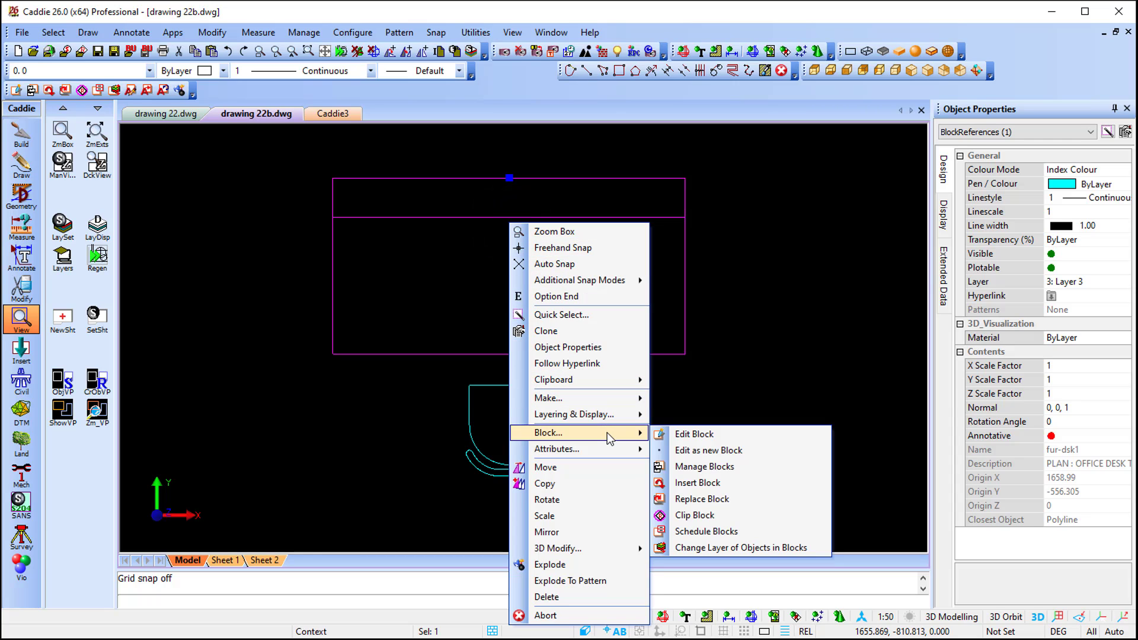
{"action": "left_click", "coordinate": [719, 435]}
- Merge the chair into the desk block being edited, accepting it as a nested block
{"action": "right_click", "coordinate": [508, 279]}
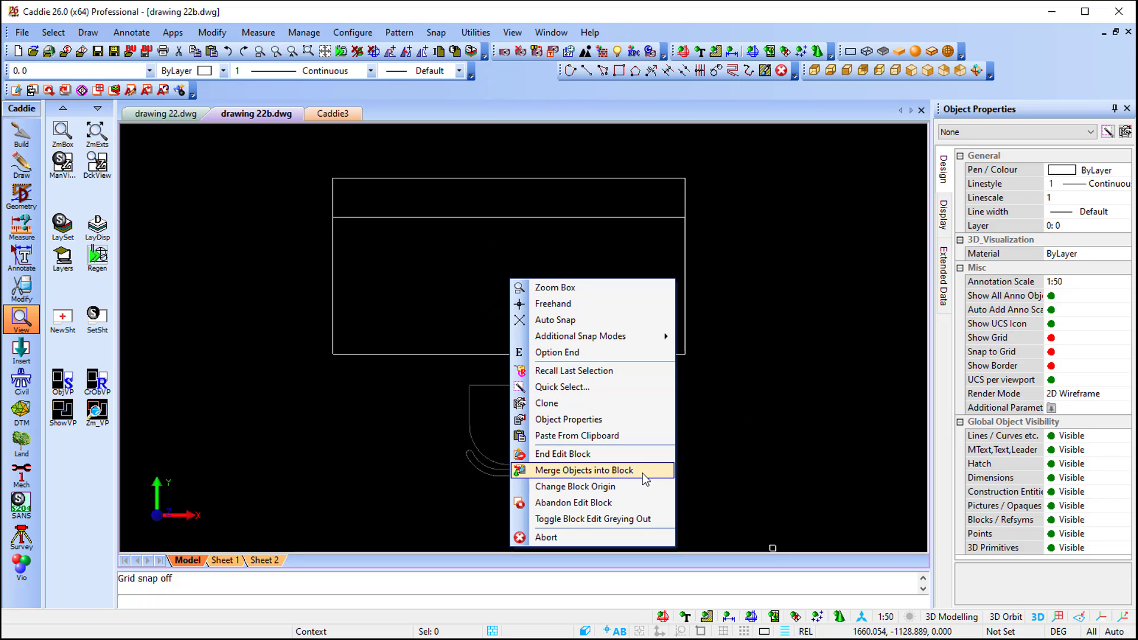
{"action": "left_click", "coordinate": [628, 471]}
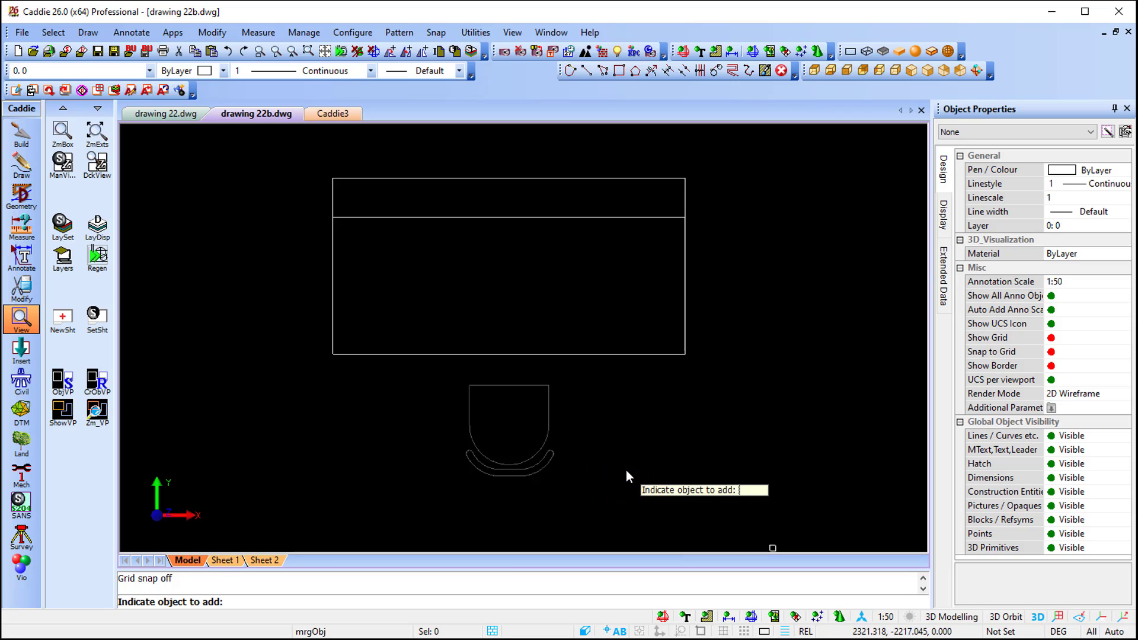
{"action": "left_click", "coordinate": [507, 386]}
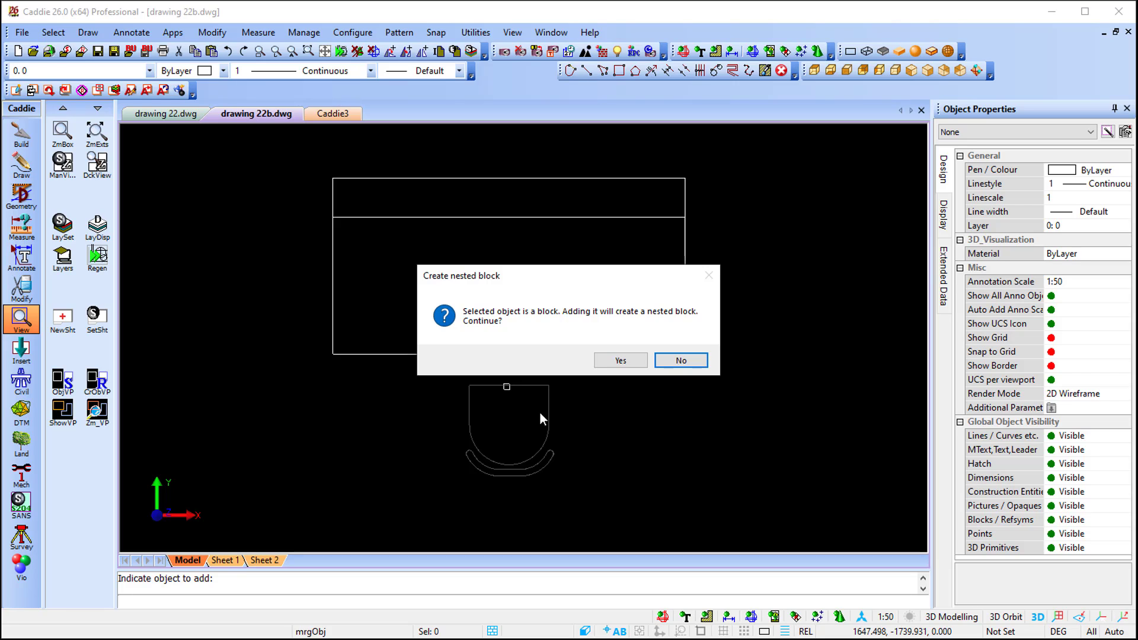
{"action": "left_click", "coordinate": [619, 360]}
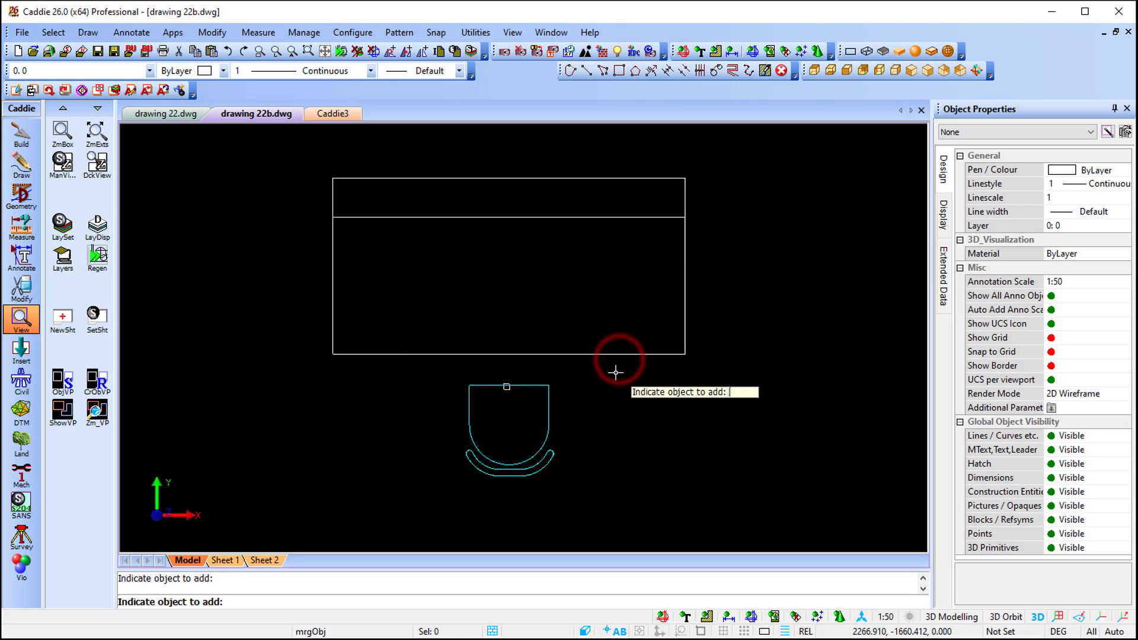
{"action": "key", "text": "Escape"}
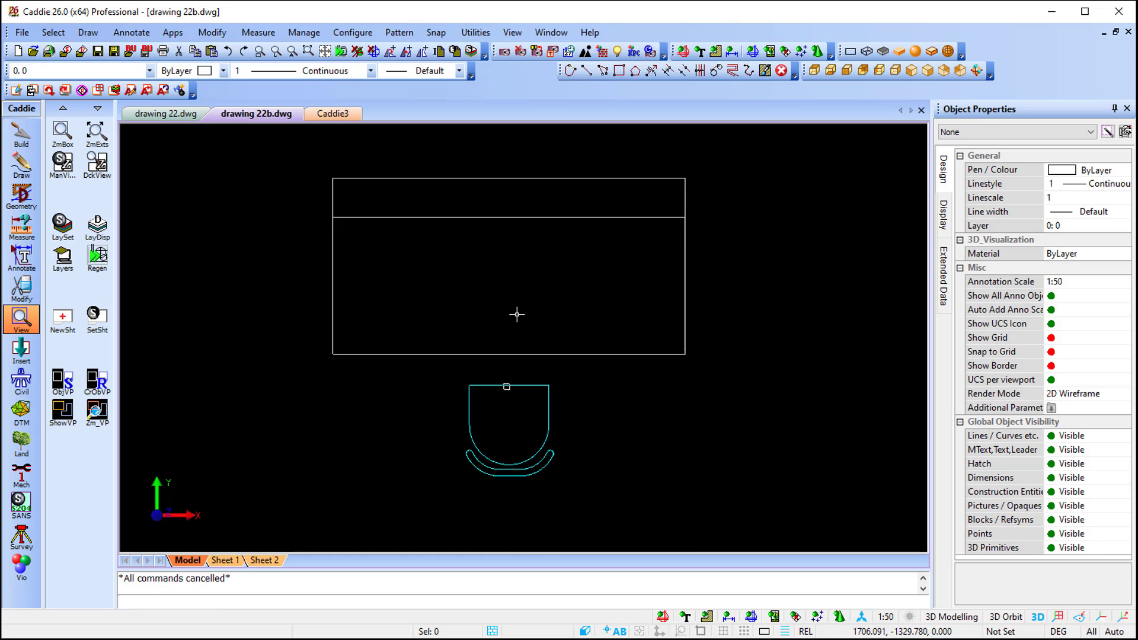
- End the desk block edit and select the block to check that the chair belongs to it
{"action": "right_click", "coordinate": [518, 314]}
{"action": "left_click", "coordinate": [591, 490]}
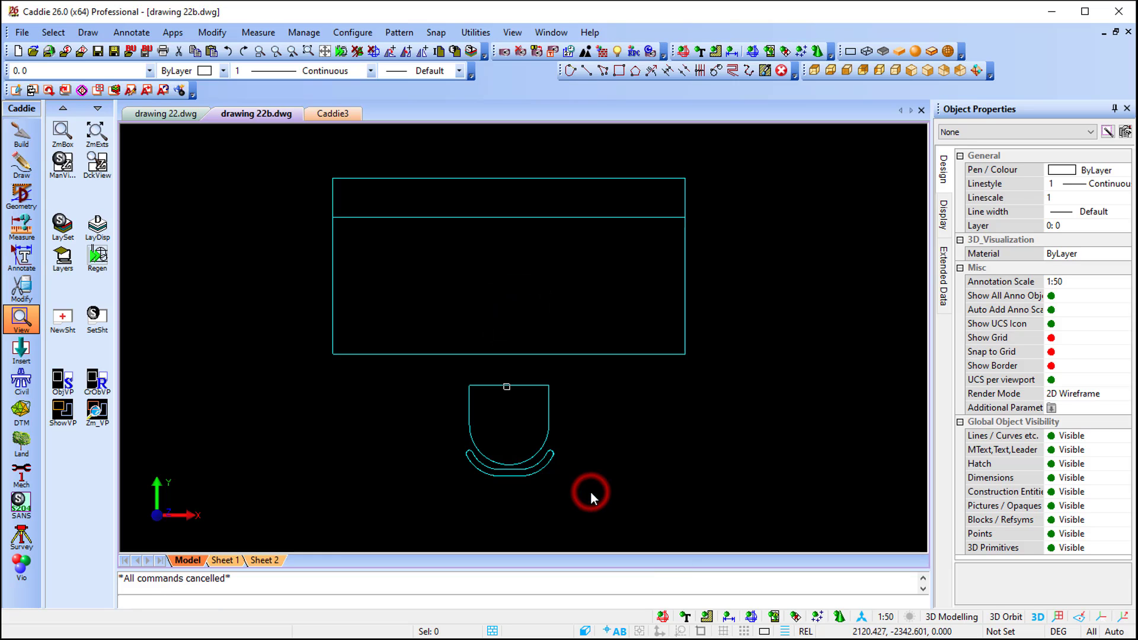
{"action": "left_click", "coordinate": [556, 357]}
{"action": "scroll", "coordinate": [585, 402], "scroll_direction": "down", "scroll_amount": 3}
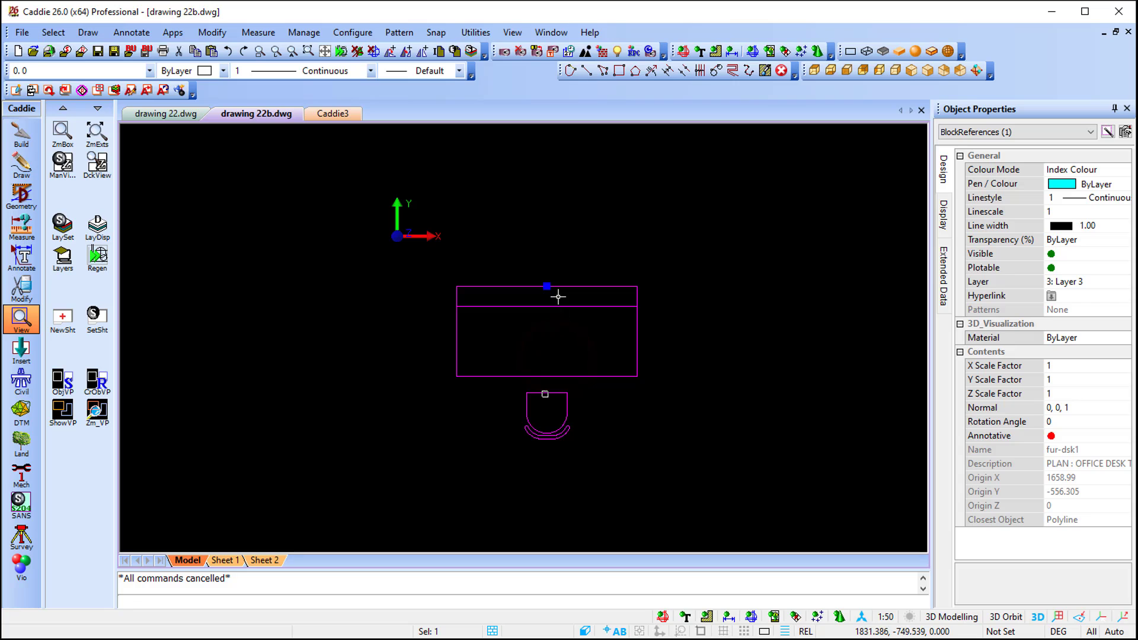
- Move the merged desk-and-chair block by its insertion grip closer to the drawing origin, then deselect it
{"action": "left_click", "coordinate": [546, 286]}
{"action": "left_click", "coordinate": [757, 227]}
{"action": "left_click", "coordinate": [758, 226]}
{"action": "left_click", "coordinate": [574, 226]}
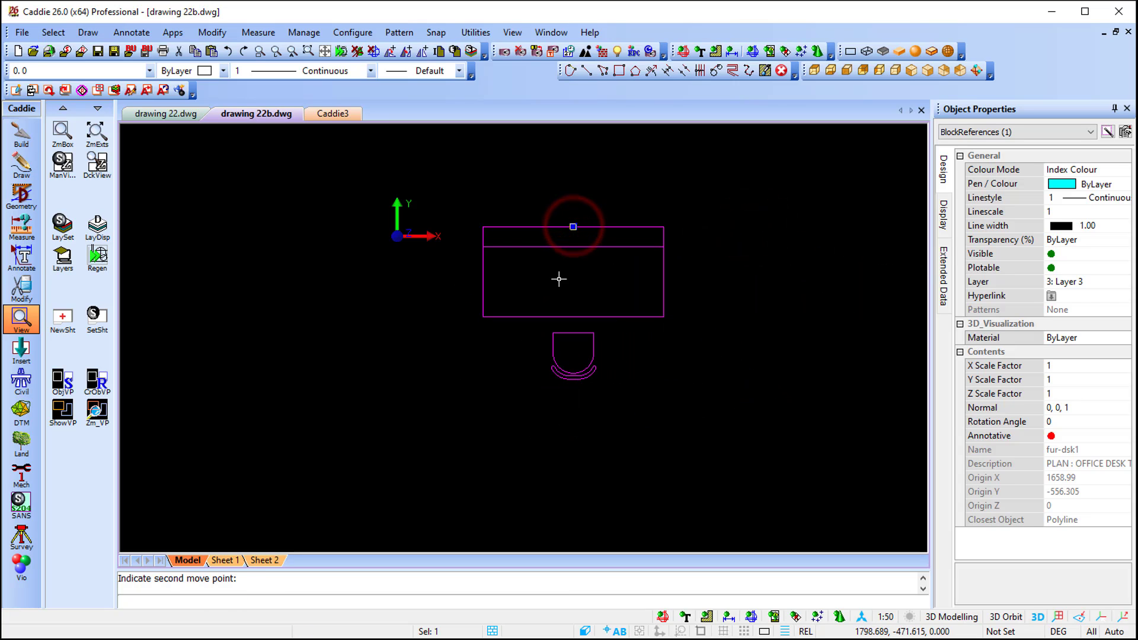
{"action": "key", "text": "Escape"}
{"action": "scroll", "coordinate": [585, 277], "scroll_direction": "up", "scroll_amount": 3}
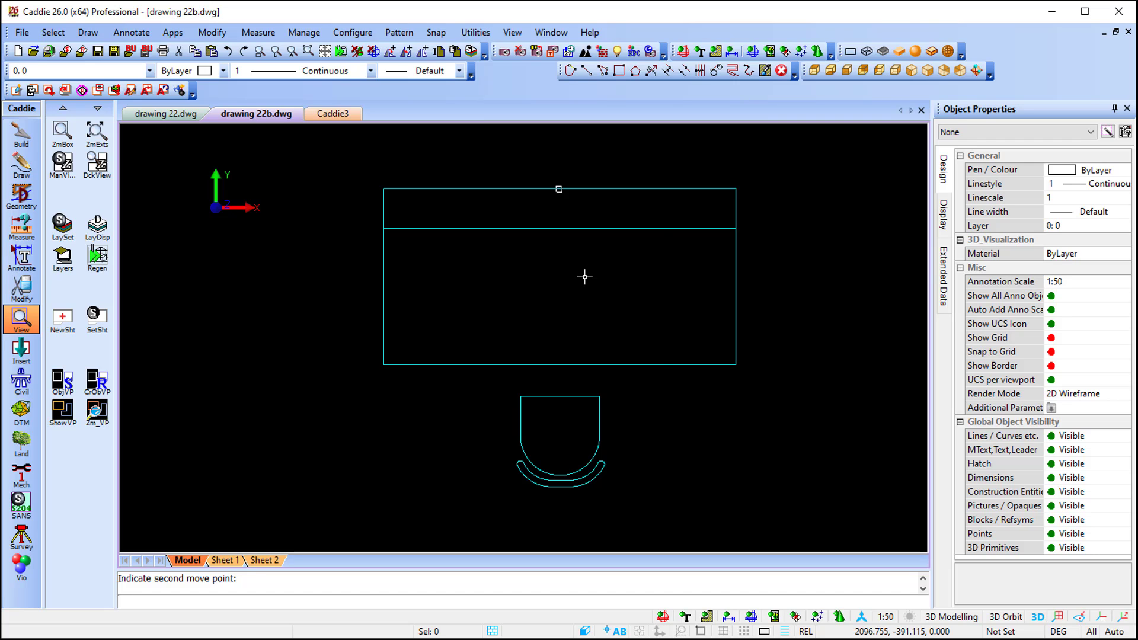
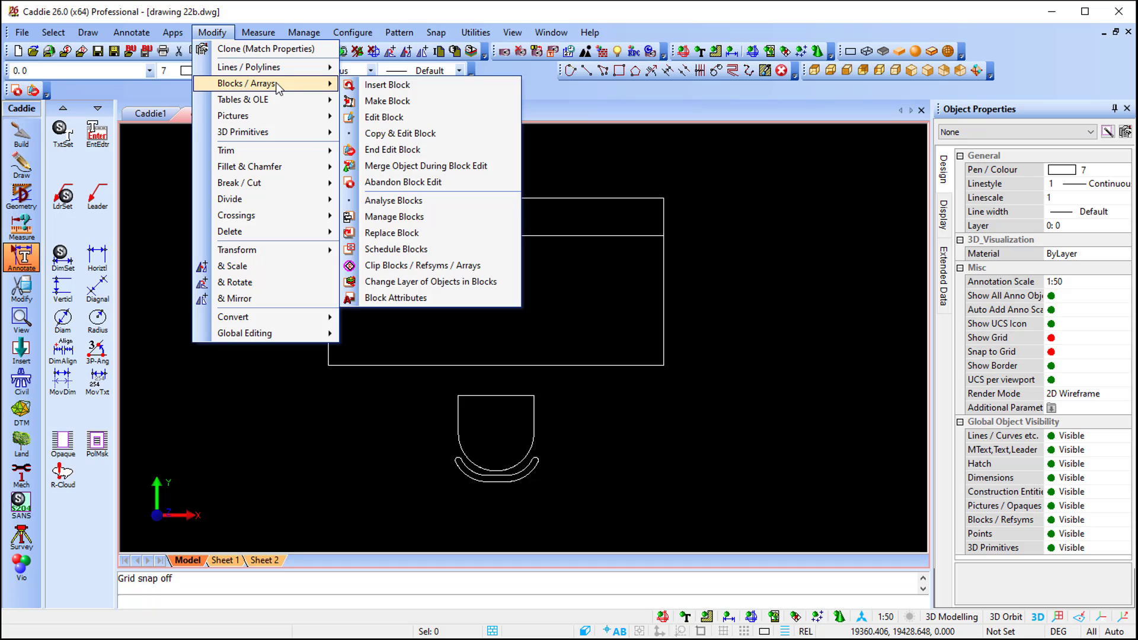
- Start a new attribute definition in the desk block with Middle Centre justification, keeping the Arial1 text style
{"action": "left_click", "coordinate": [453, 297]}
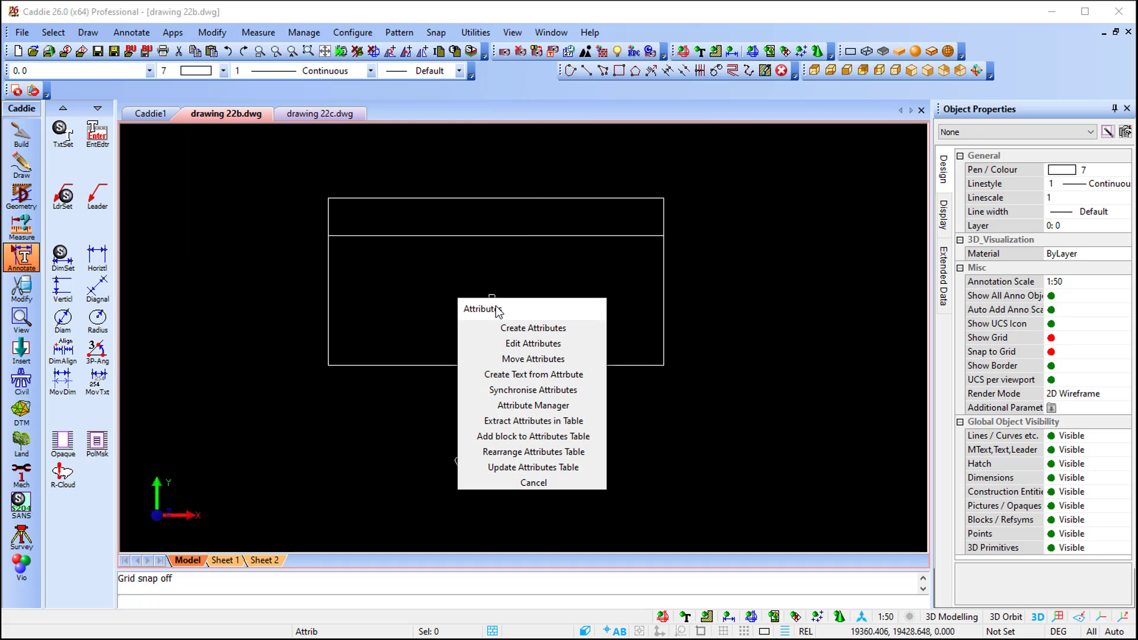
{"action": "left_click", "coordinate": [571, 329]}
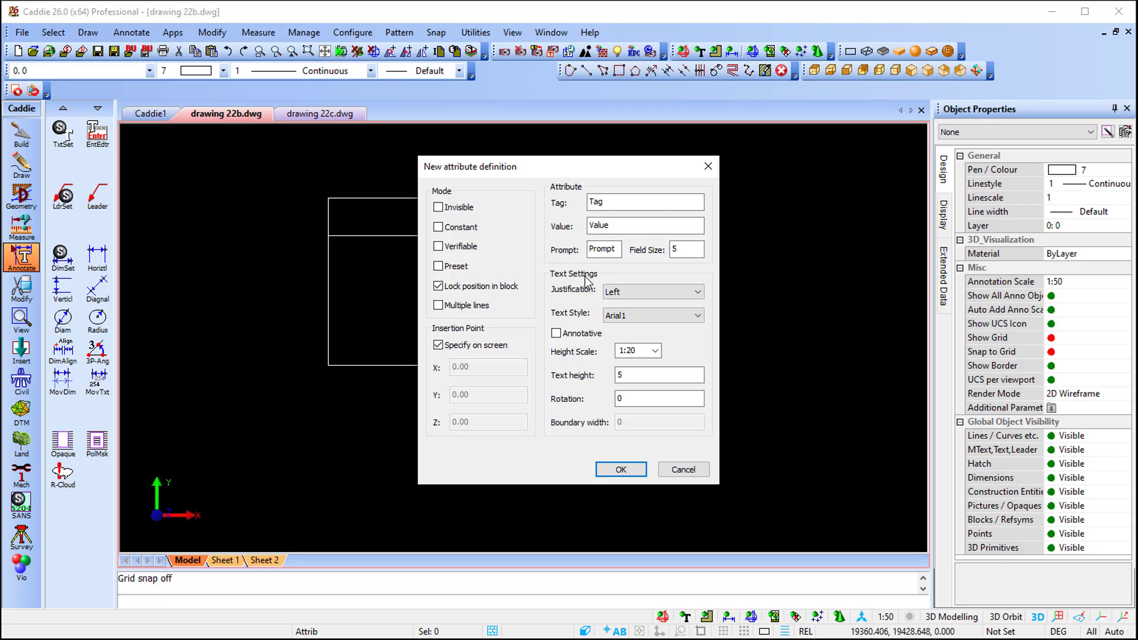
{"action": "left_click", "coordinate": [643, 293]}
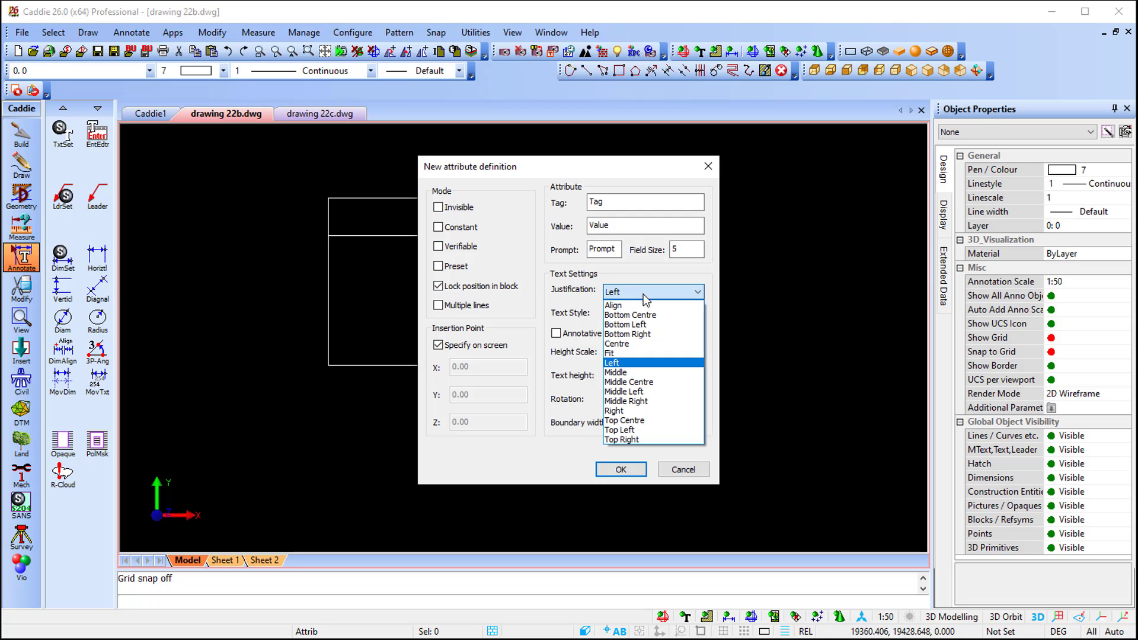
{"action": "left_click", "coordinate": [658, 385]}
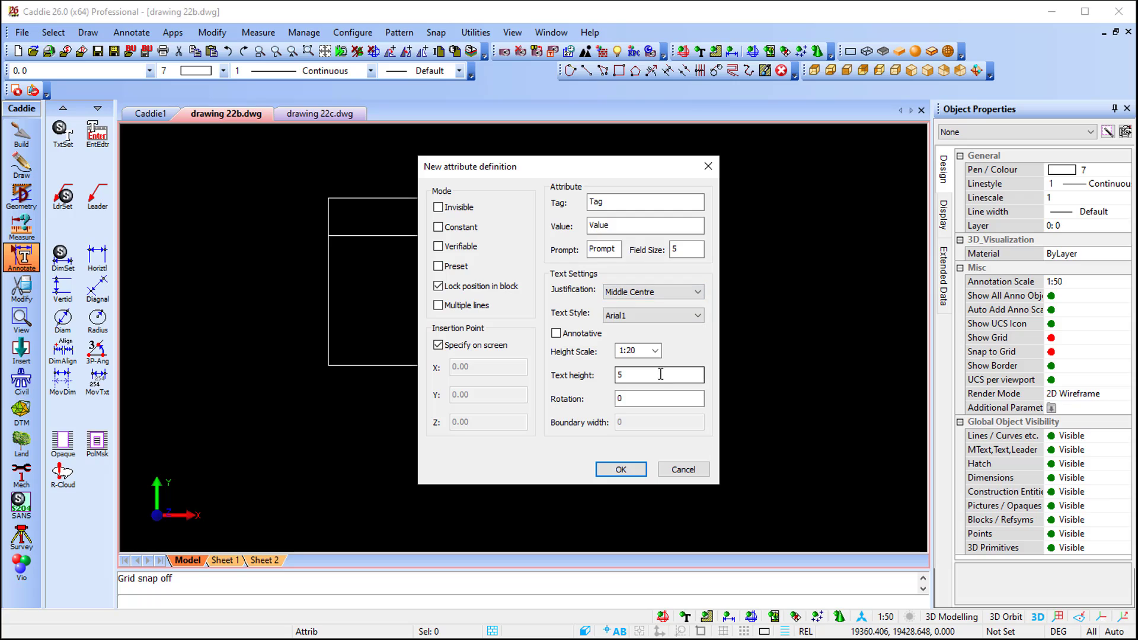
{"action": "left_click", "coordinate": [652, 316]}
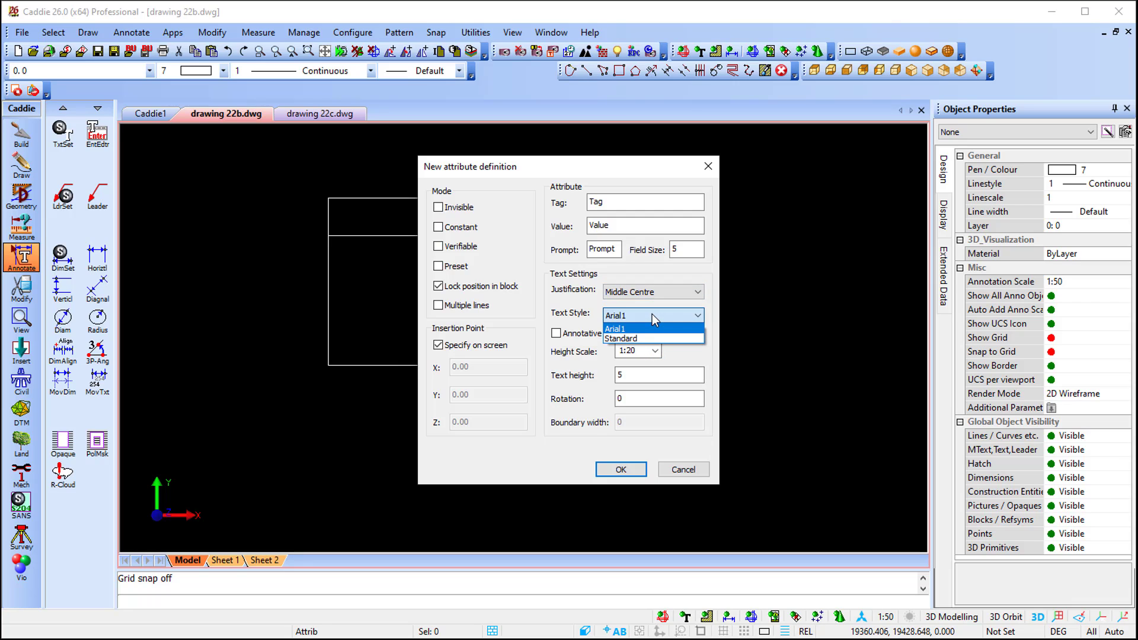
{"action": "left_click", "coordinate": [652, 314]}
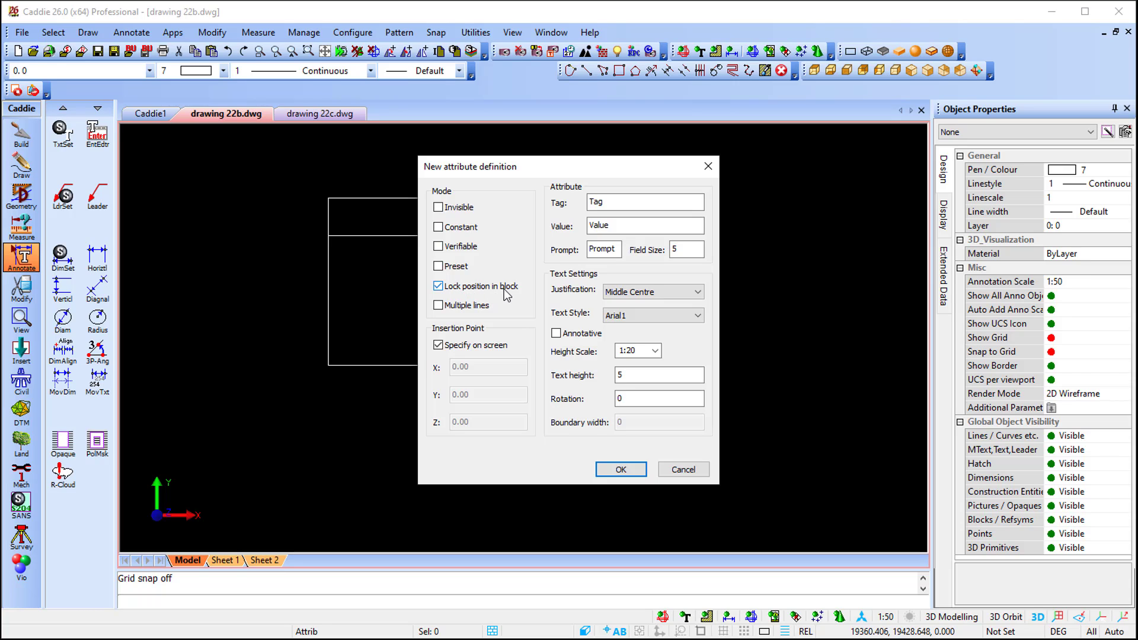
- Clear the attribute's default value, set its prompt to Person, and place the tag in the middle of the desk
{"action": "left_click_drag", "start_coordinate": [618, 226], "coordinate": [562, 227]}
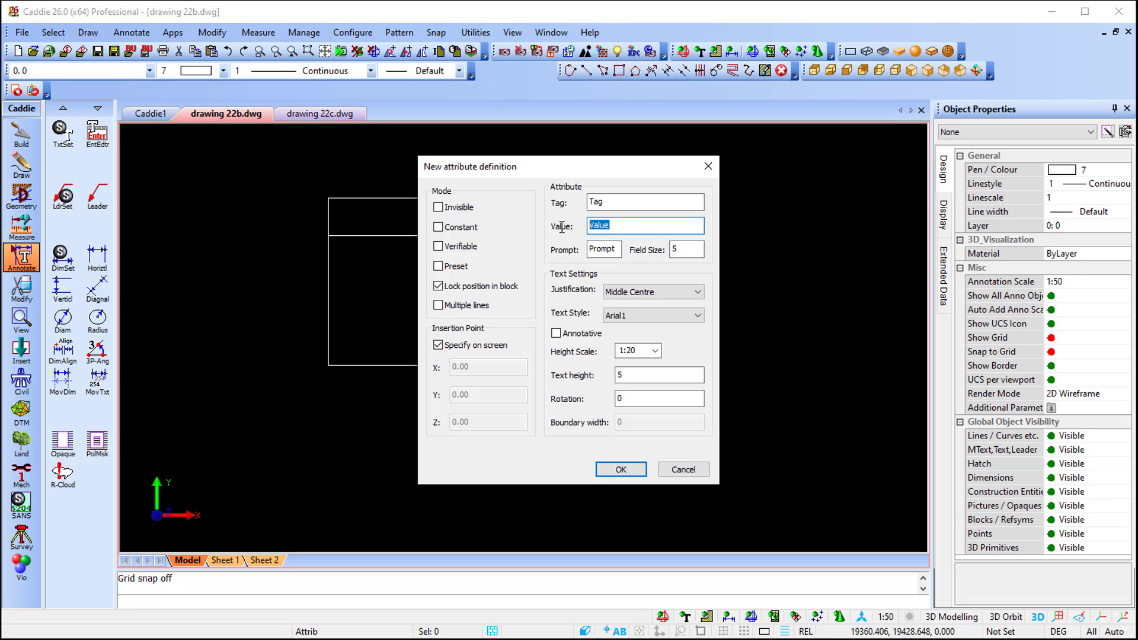
{"action": "key", "text": "BackSpace"}
{"action": "left_click_drag", "start_coordinate": [616, 250], "coordinate": [559, 255]}
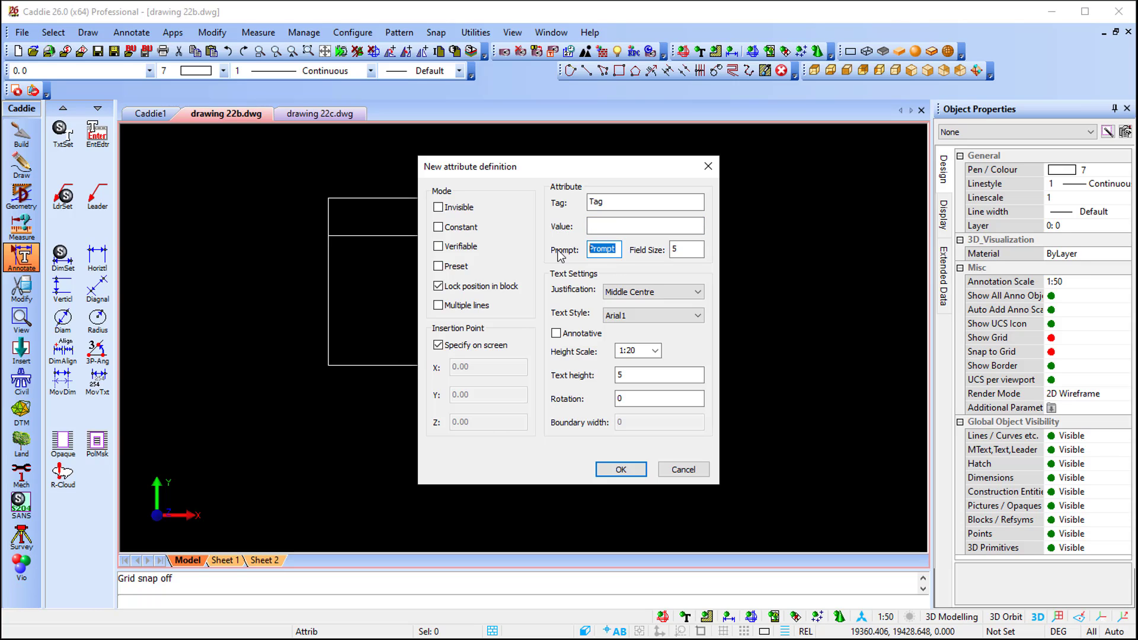
{"action": "type", "text": "Person"}
{"action": "left_click", "coordinate": [621, 470]}
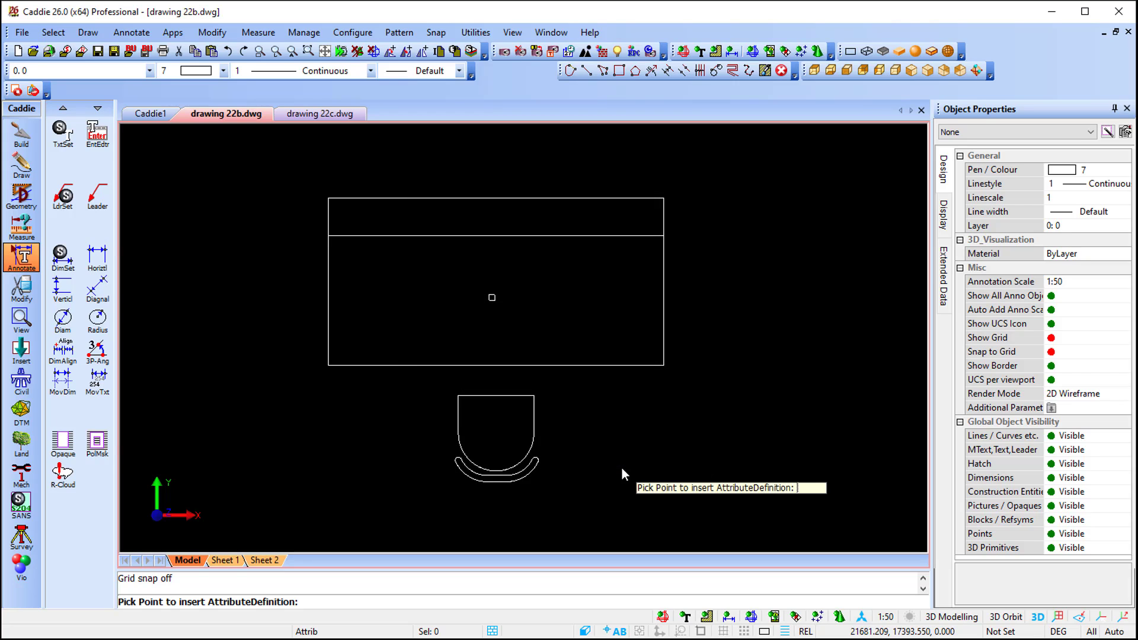
{"action": "left_click", "coordinate": [487, 292]}
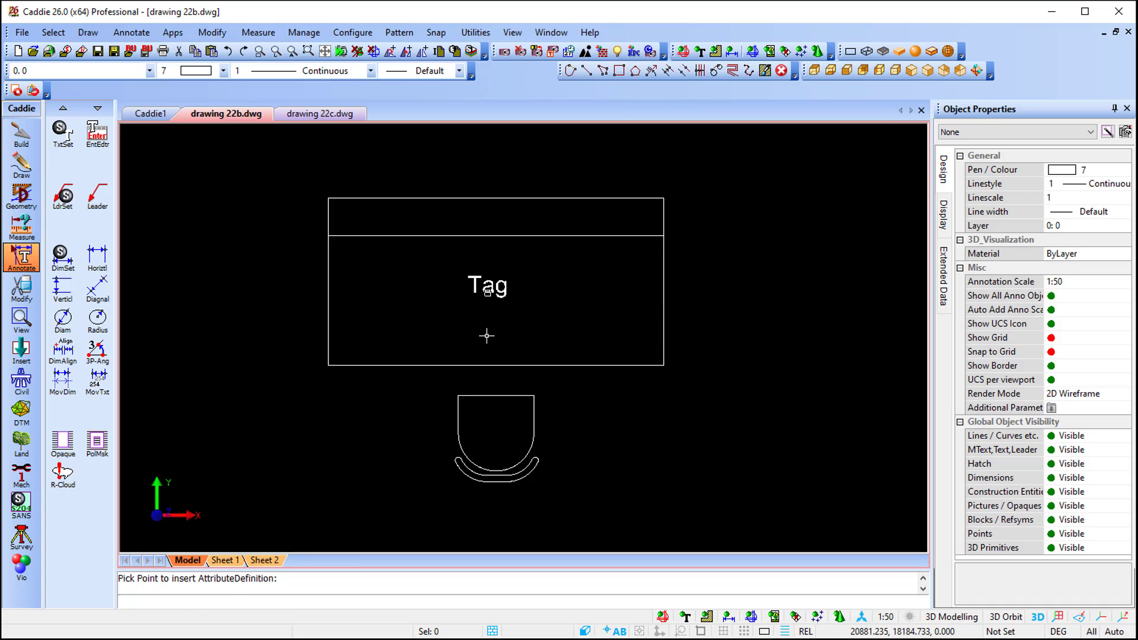
- End the block edit with attributes updated, entering a person's first name as the Person value
{"action": "right_click", "coordinate": [485, 321]}
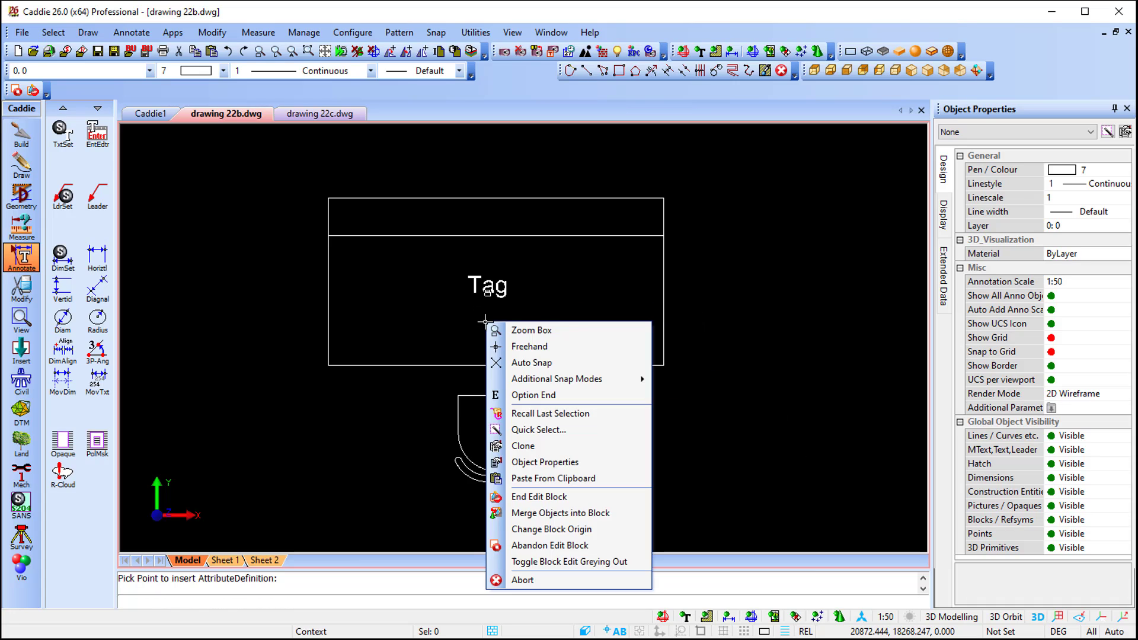
{"action": "left_click", "coordinate": [557, 497]}
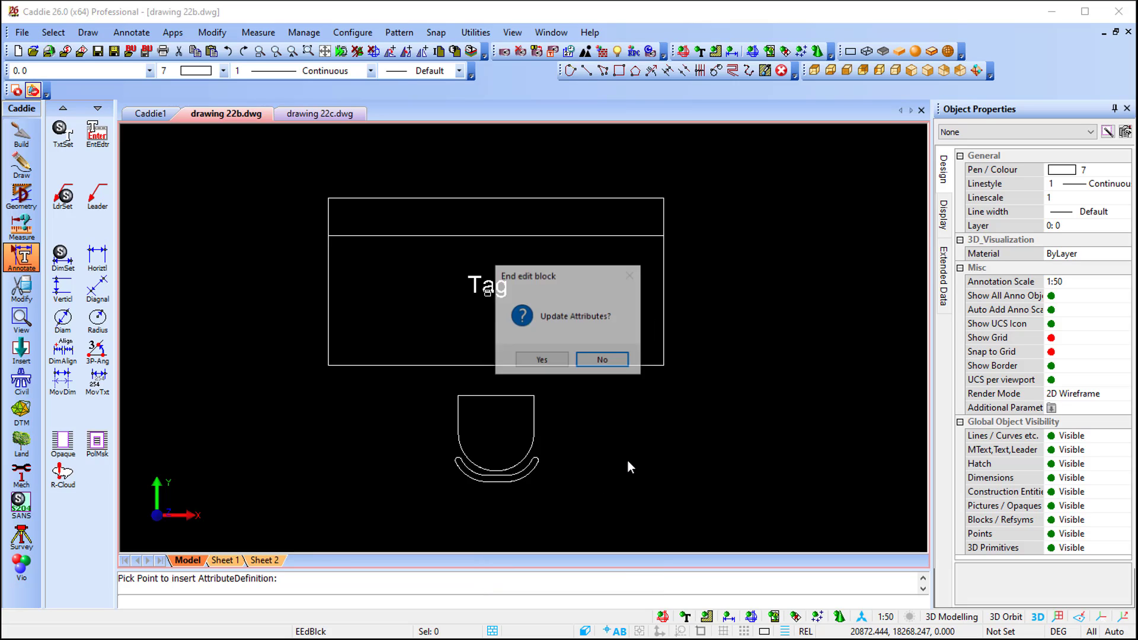
{"action": "left_click", "coordinate": [542, 360]}
{"action": "left_click", "coordinate": [579, 297]}
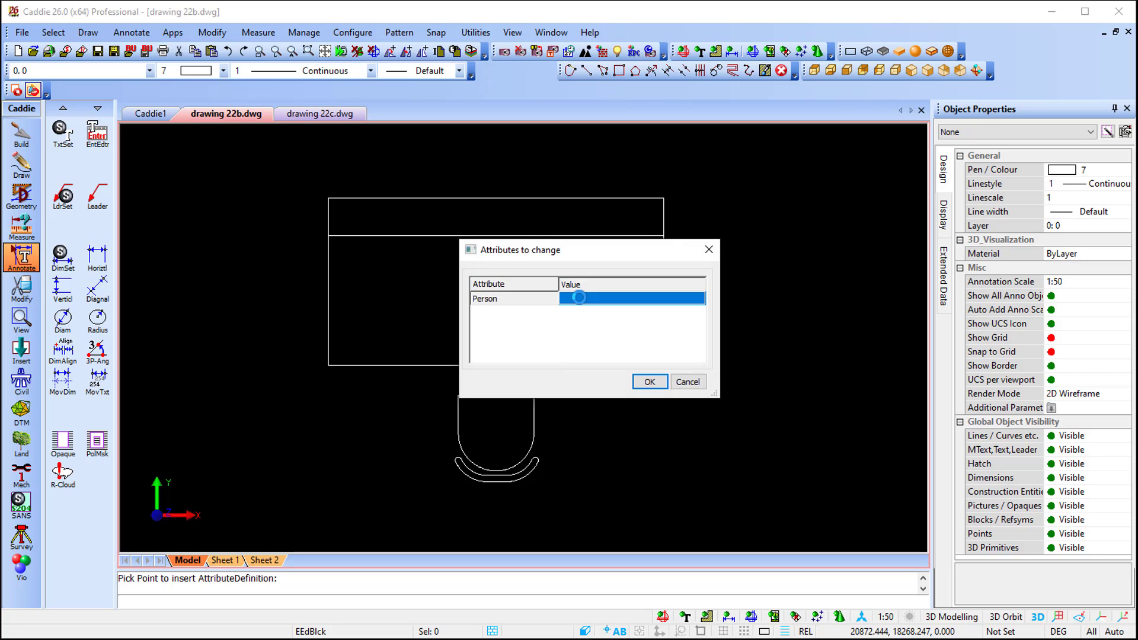
{"action": "left_click", "coordinate": [579, 298]}
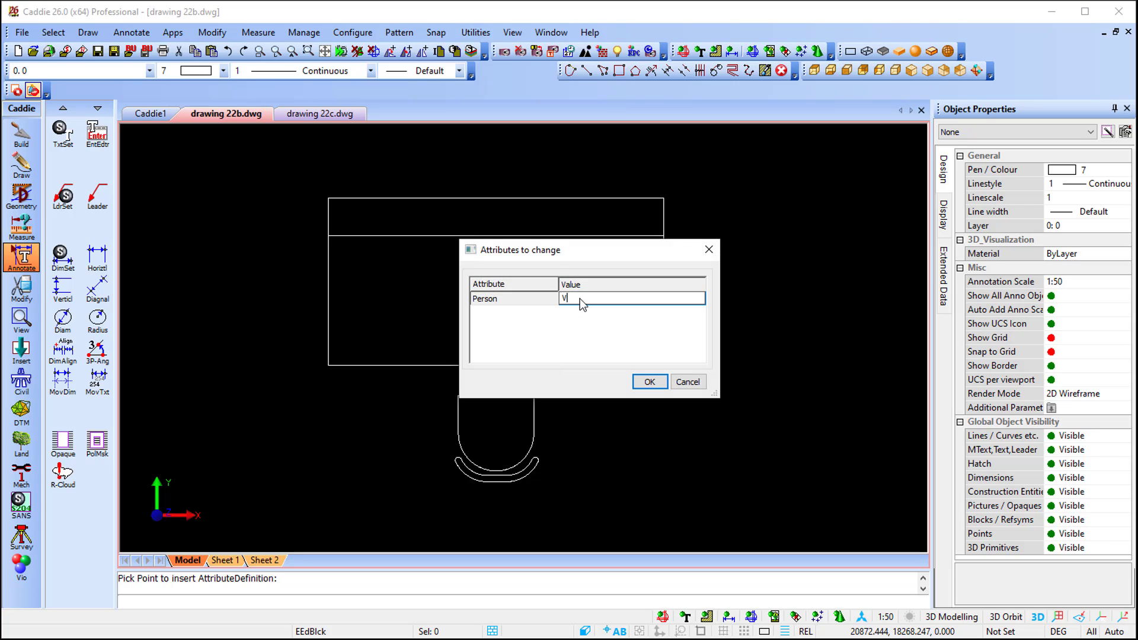
{"action": "left_click", "coordinate": [649, 382]}
- Move the named desk block by its insertion grip to check that the attribute text travels with it
{"action": "scroll", "coordinate": [536, 355], "scroll_direction": "down", "scroll_amount": 3}
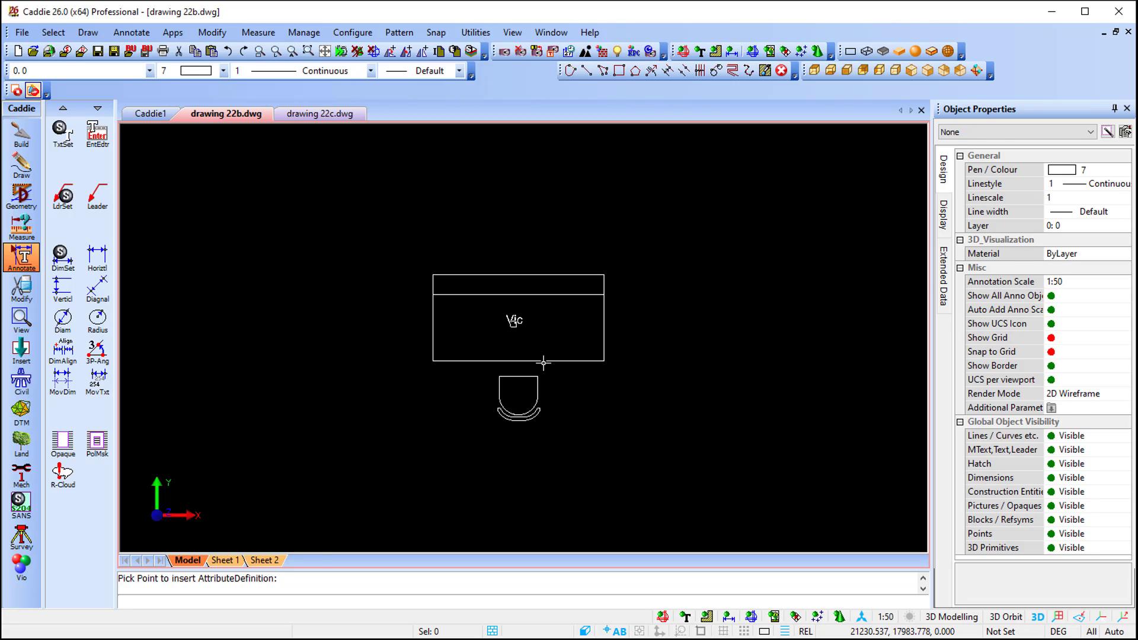
{"action": "left_click", "coordinate": [544, 359]}
{"action": "left_click", "coordinate": [519, 275]}
{"action": "left_click", "coordinate": [390, 207]}
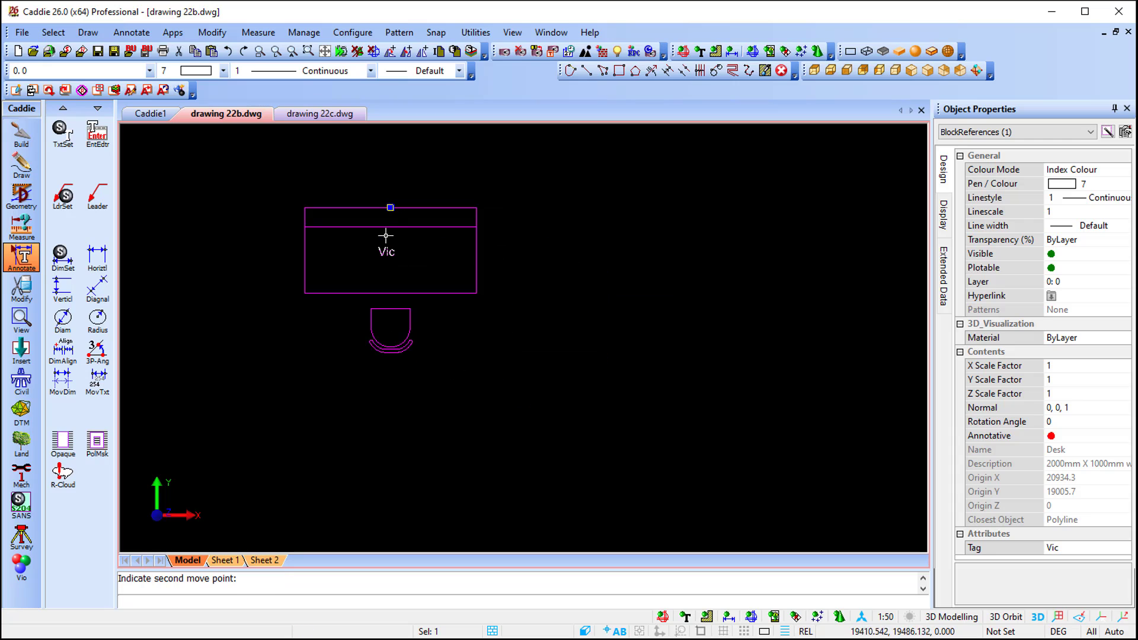
{"action": "left_click", "coordinate": [315, 333]}
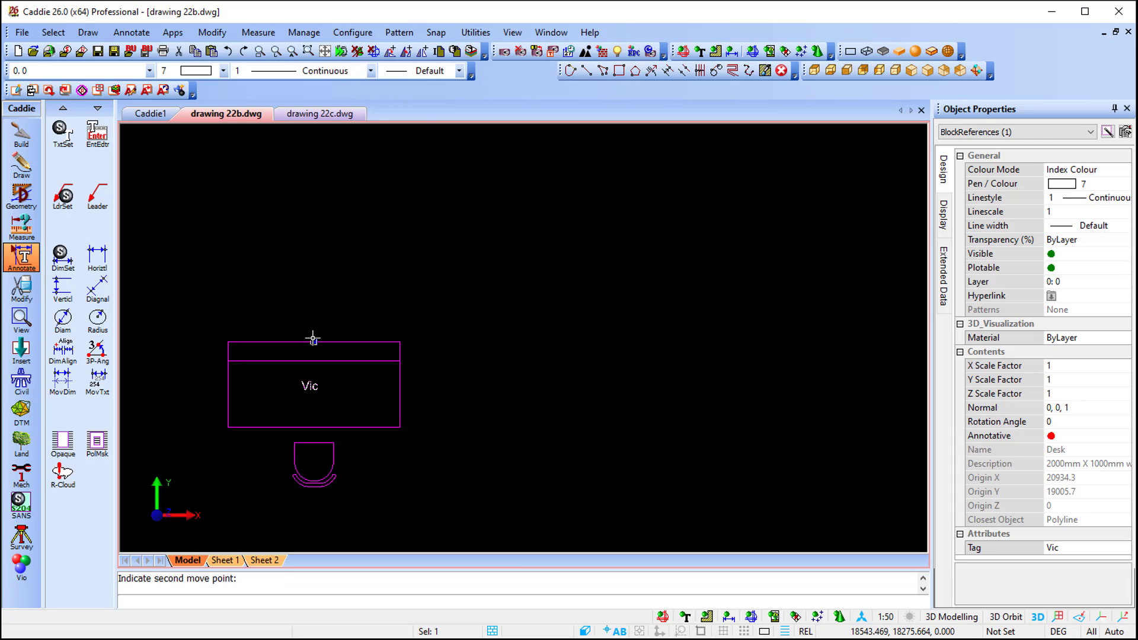
{"action": "left_click", "coordinate": [313, 337]}
{"action": "left_click", "coordinate": [368, 223]}
{"action": "scroll", "coordinate": [400, 268], "scroll_direction": "up", "scroll_amount": 2}
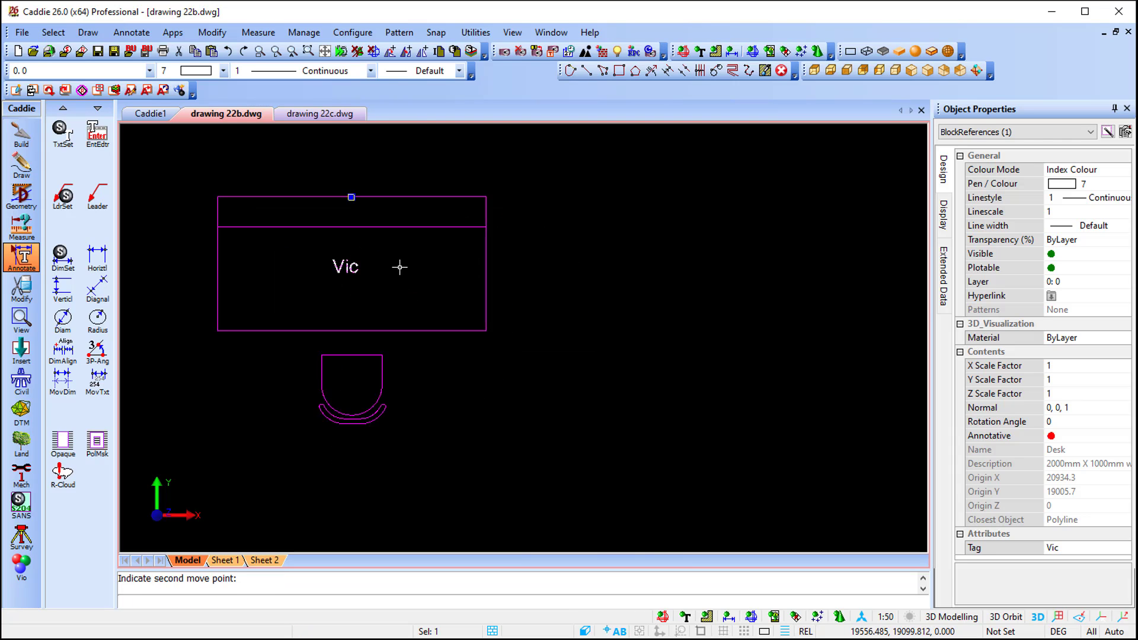
{"action": "scroll", "coordinate": [400, 268], "scroll_direction": "down", "scroll_amount": 2}
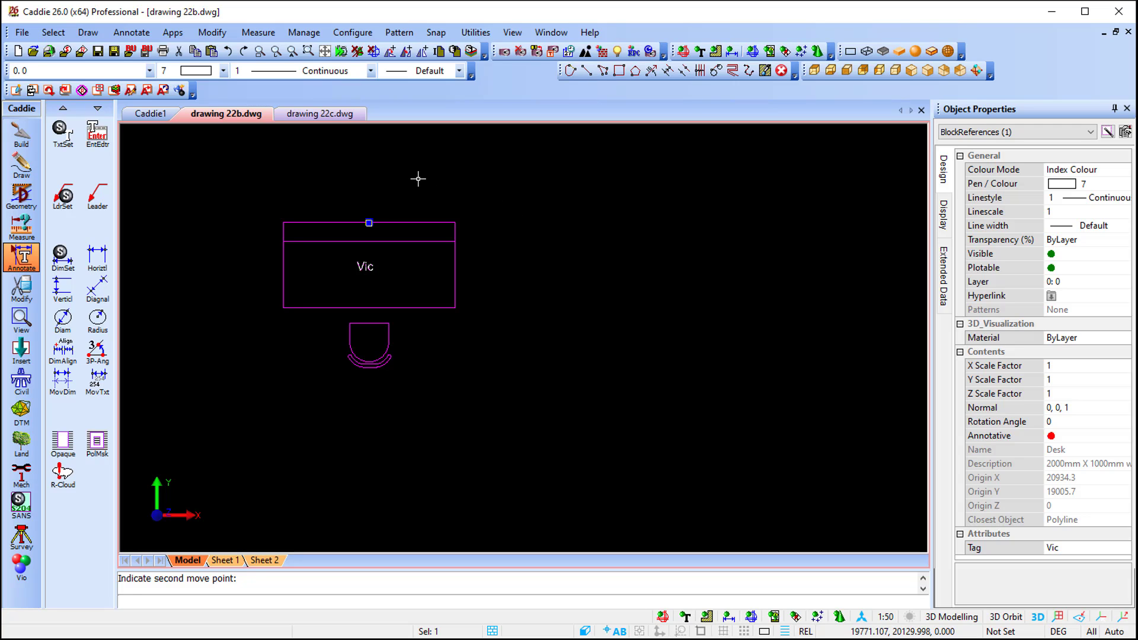
- Insert the Desk block to the right of the existing desk
{"action": "left_click", "coordinate": [212, 32]}
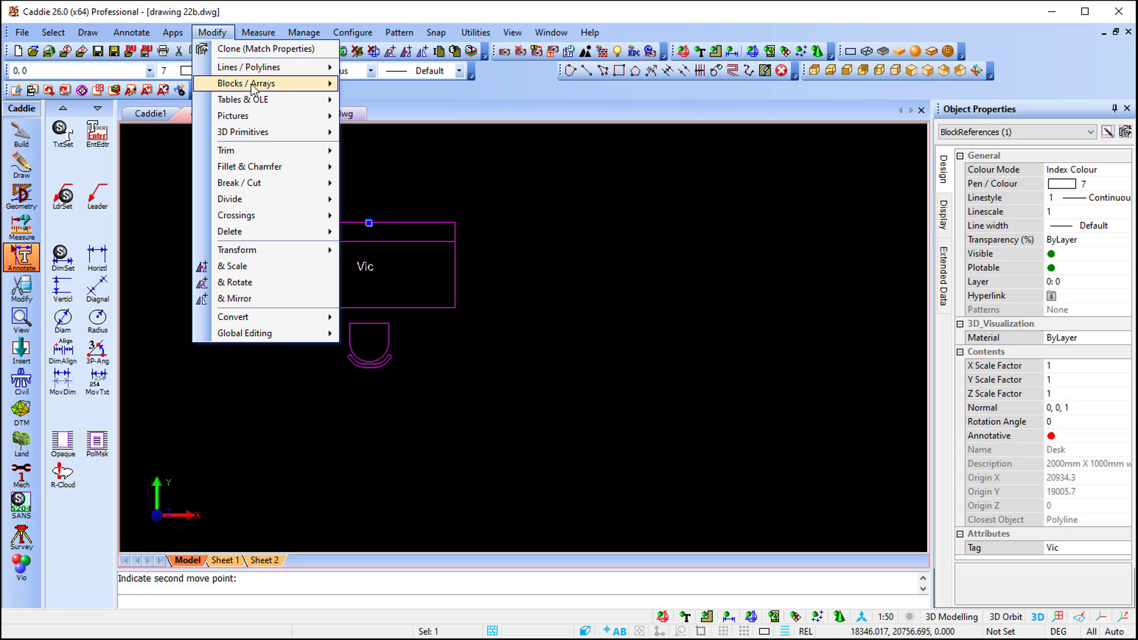
{"action": "mouse_move", "coordinate": [256, 83]}
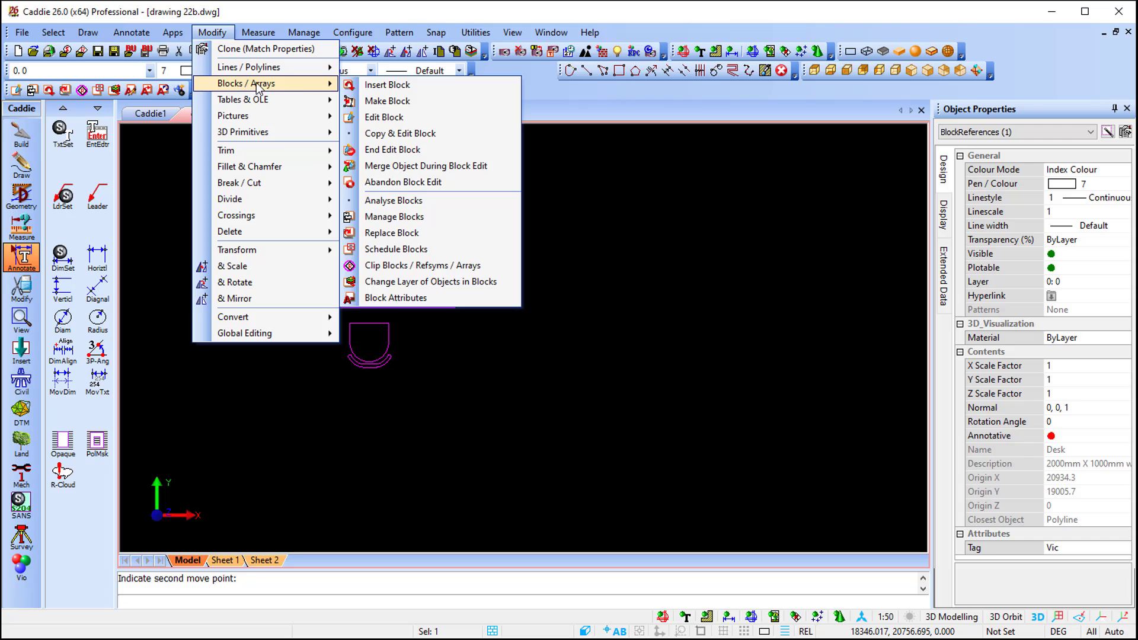
{"action": "left_click", "coordinate": [432, 84]}
{"action": "left_click", "coordinate": [602, 237]}
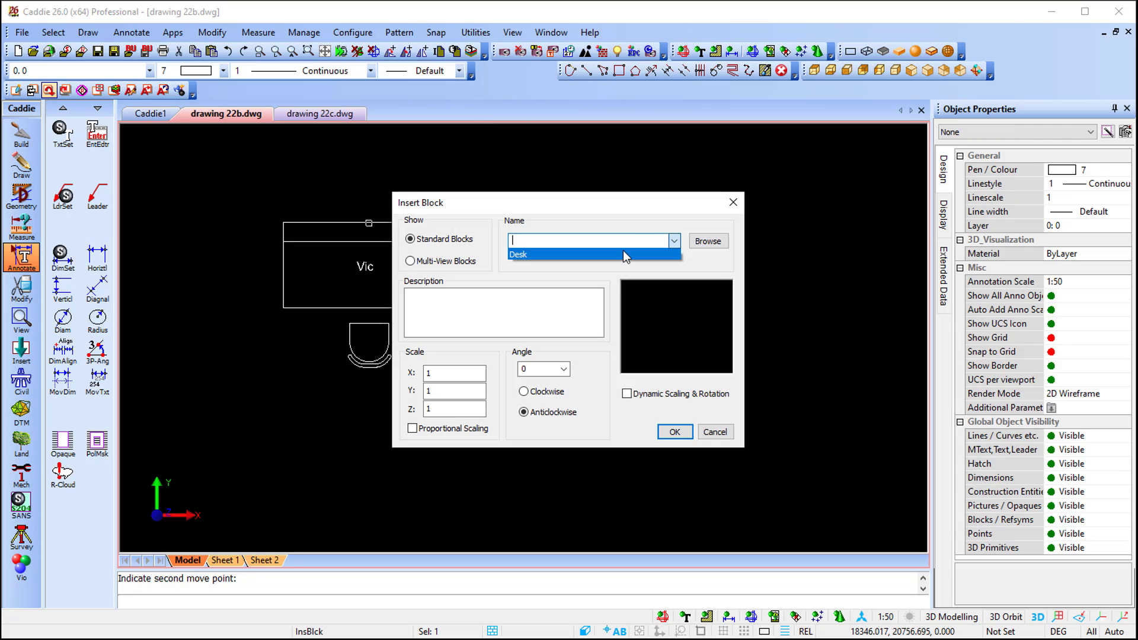
{"action": "left_click", "coordinate": [620, 251]}
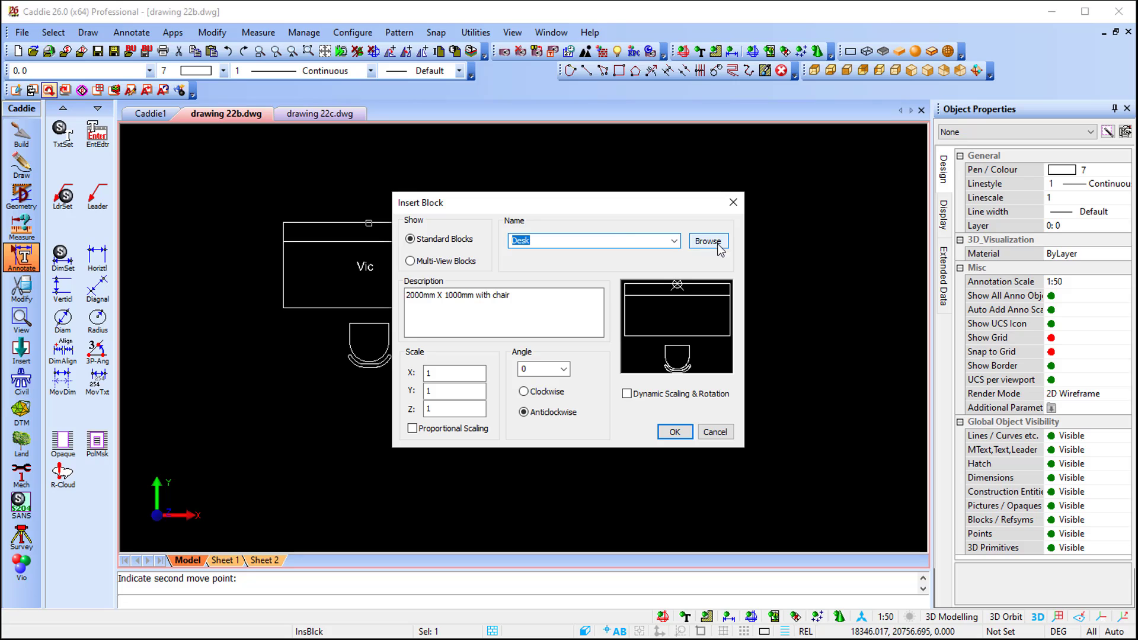
{"action": "left_click", "coordinate": [675, 432]}
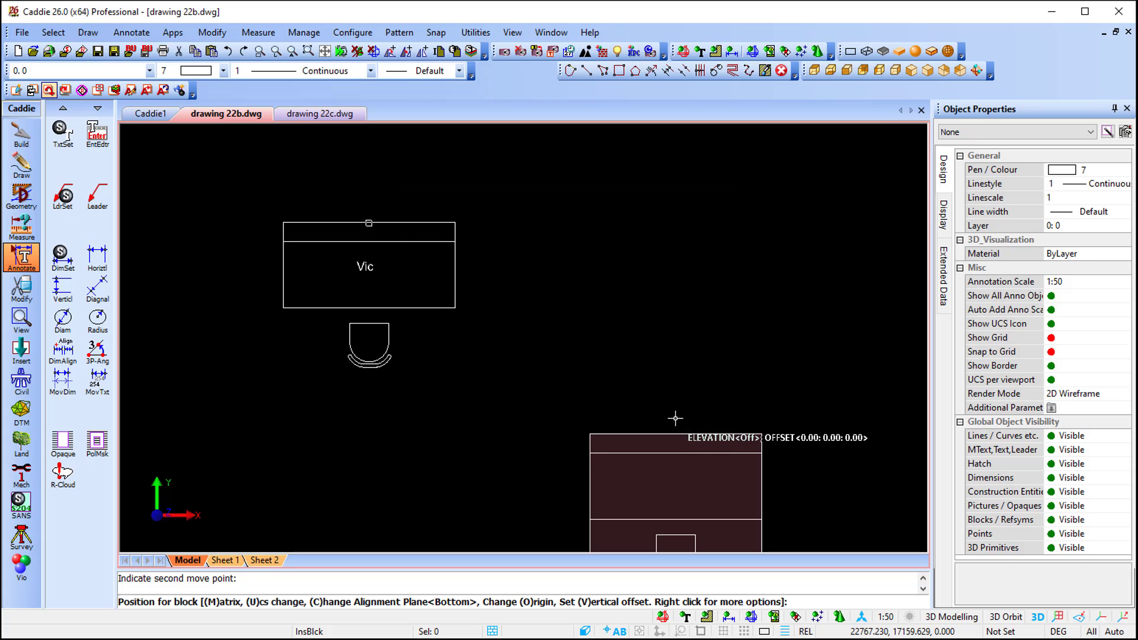
{"action": "left_click", "coordinate": [661, 214]}
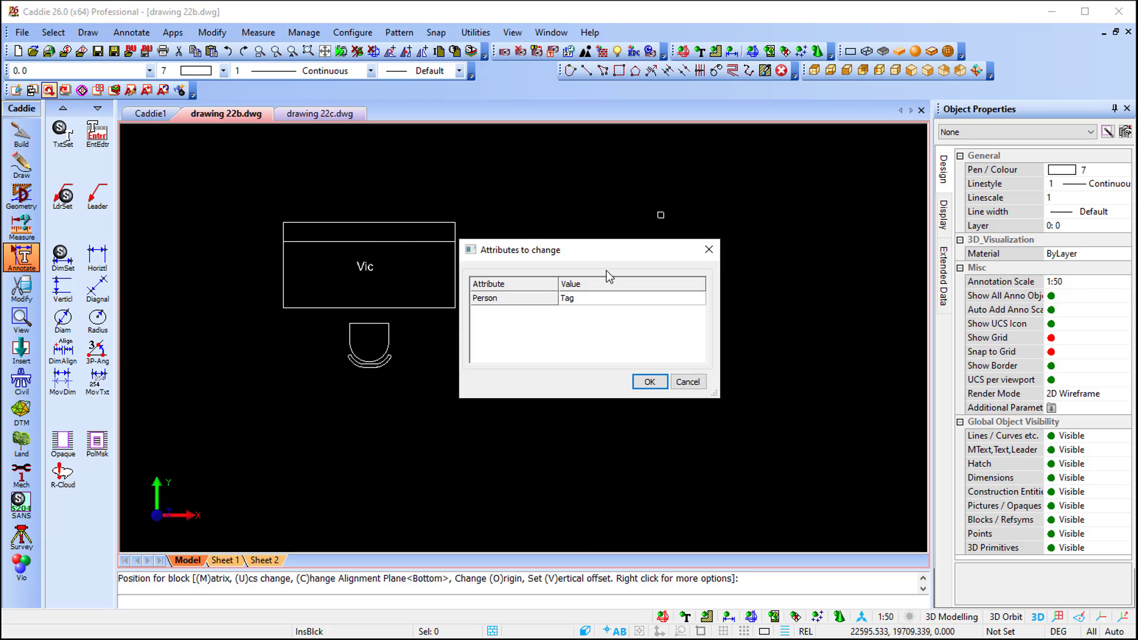
- Replace the default Person value of the newly inserted desk with the second person's first name
{"action": "left_click", "coordinate": [600, 303]}
{"action": "left_click", "coordinate": [600, 304]}
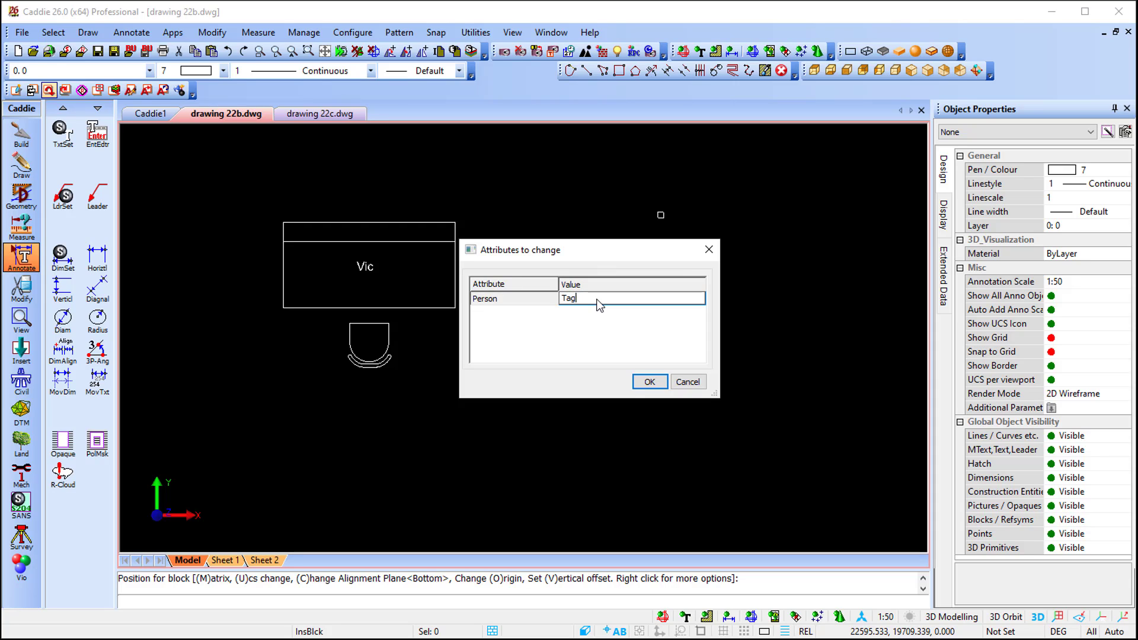
{"action": "key", "text": "BackSpace"}
{"action": "key", "text": "BackSpace"}
{"action": "key", "text": "BackSpace"}
{"action": "type", "text": "Leonie"}
{"action": "left_click", "coordinate": [650, 382]}
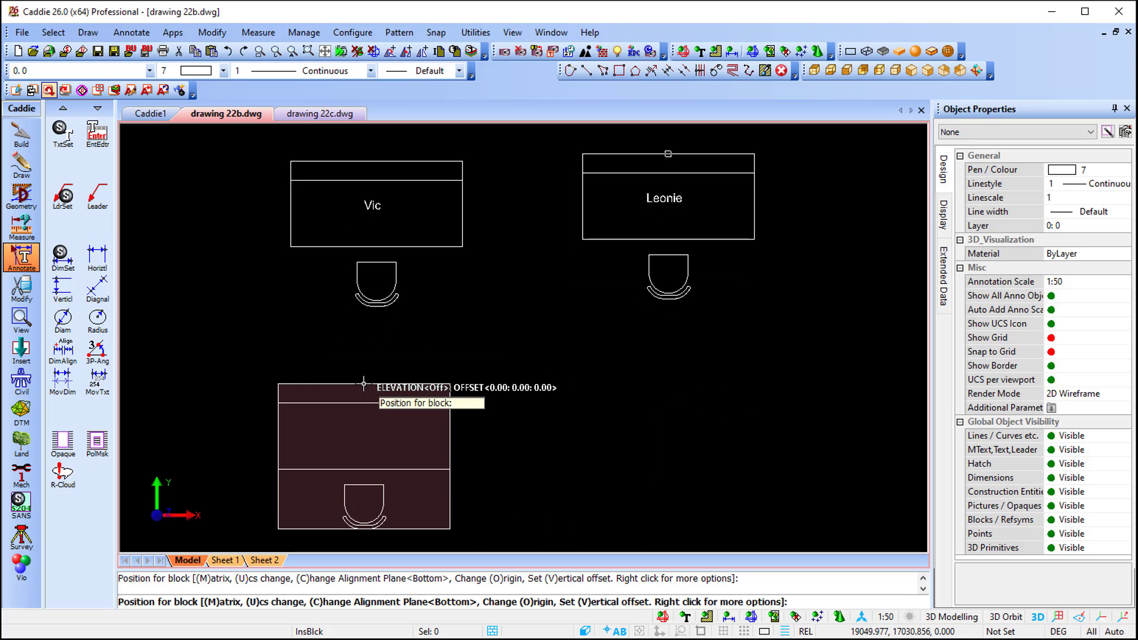
- Place another Desk block below the first desk and enter the third person's first name as its Person value
{"action": "left_click", "coordinate": [363, 383]}
{"action": "left_click", "coordinate": [593, 299]}
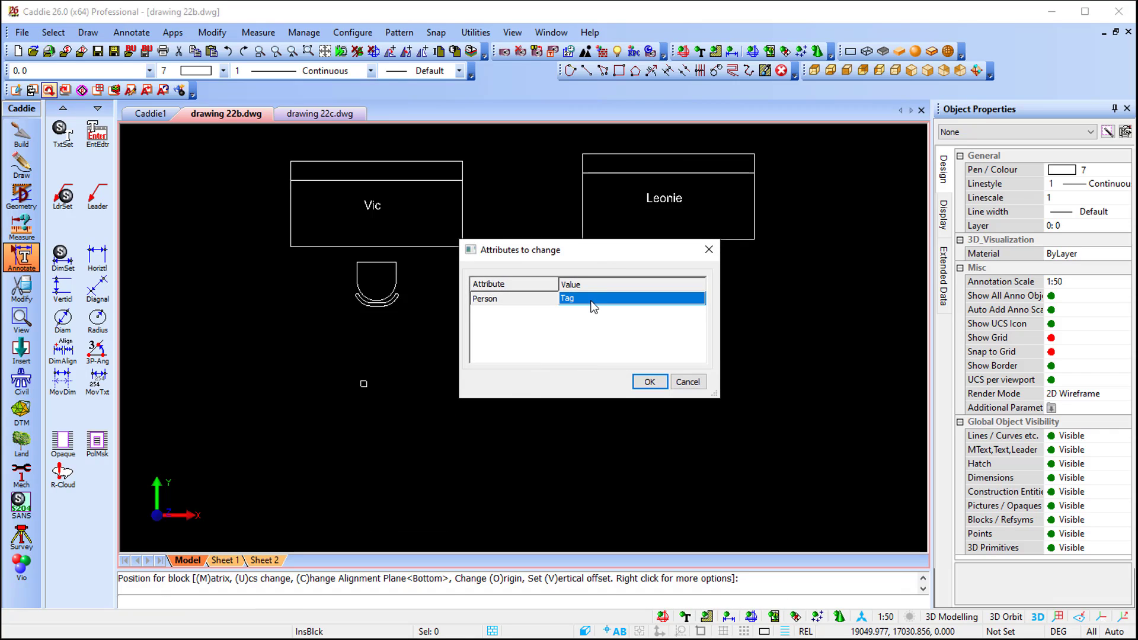
{"action": "left_click", "coordinate": [590, 302]}
{"action": "key", "text": "BackSpace"}
{"action": "key", "text": "BackSpace"}
{"action": "key", "text": "BackSpace"}
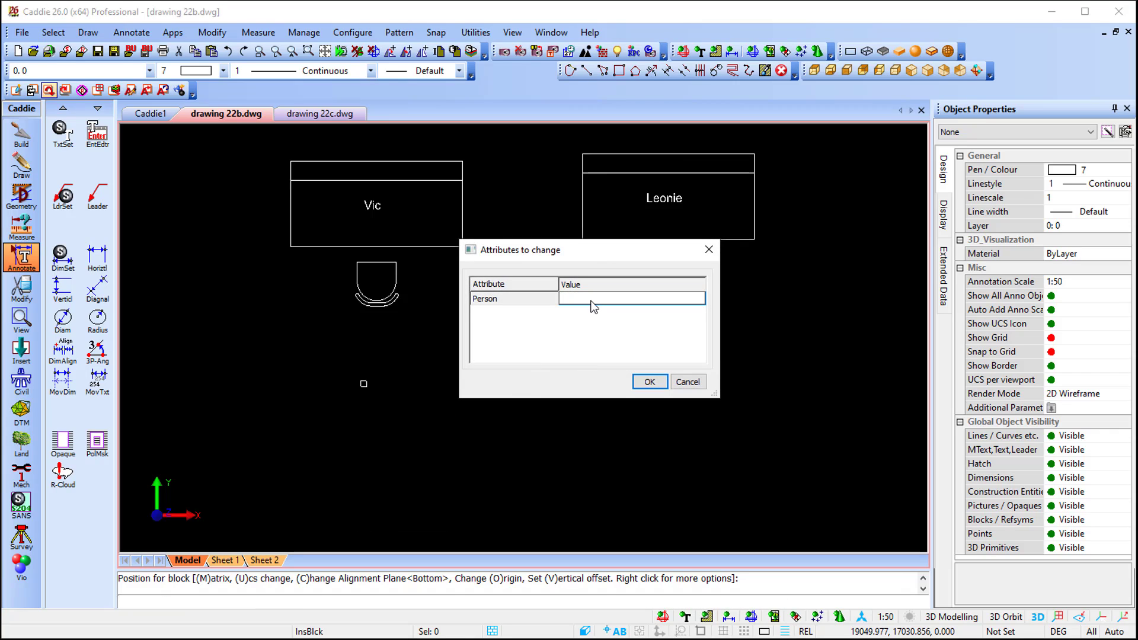
{"action": "key", "text": "Caps_Lock"}
{"action": "type", "text": "G"}
{"action": "key", "text": "Caps_Lock"}
{"action": "type", "text": "er"}
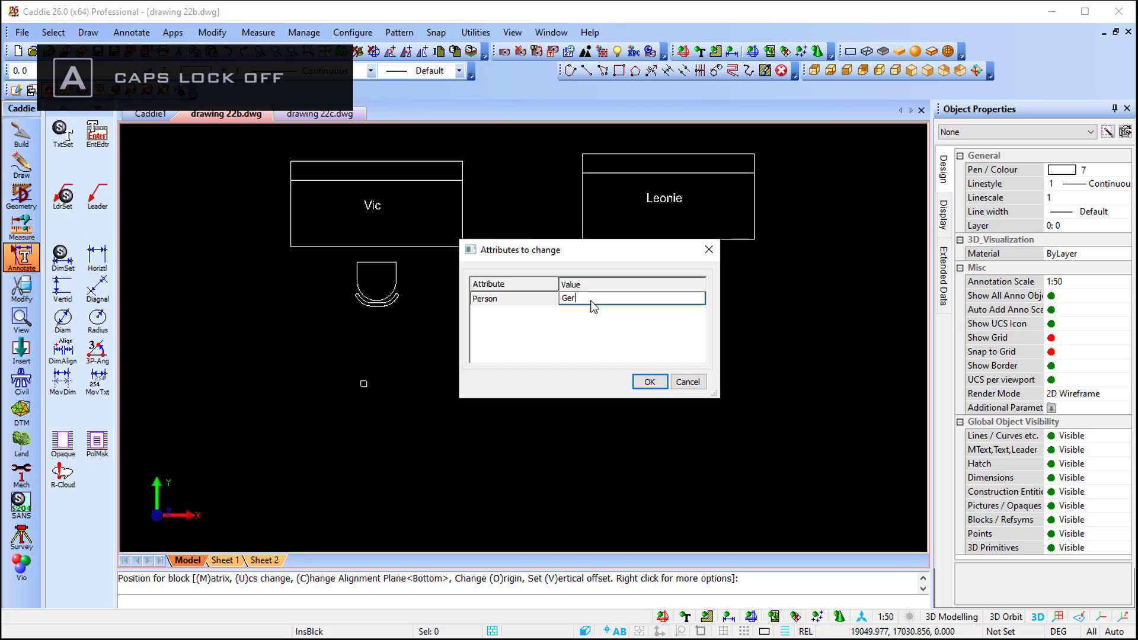
{"action": "type", "text": "hard"}
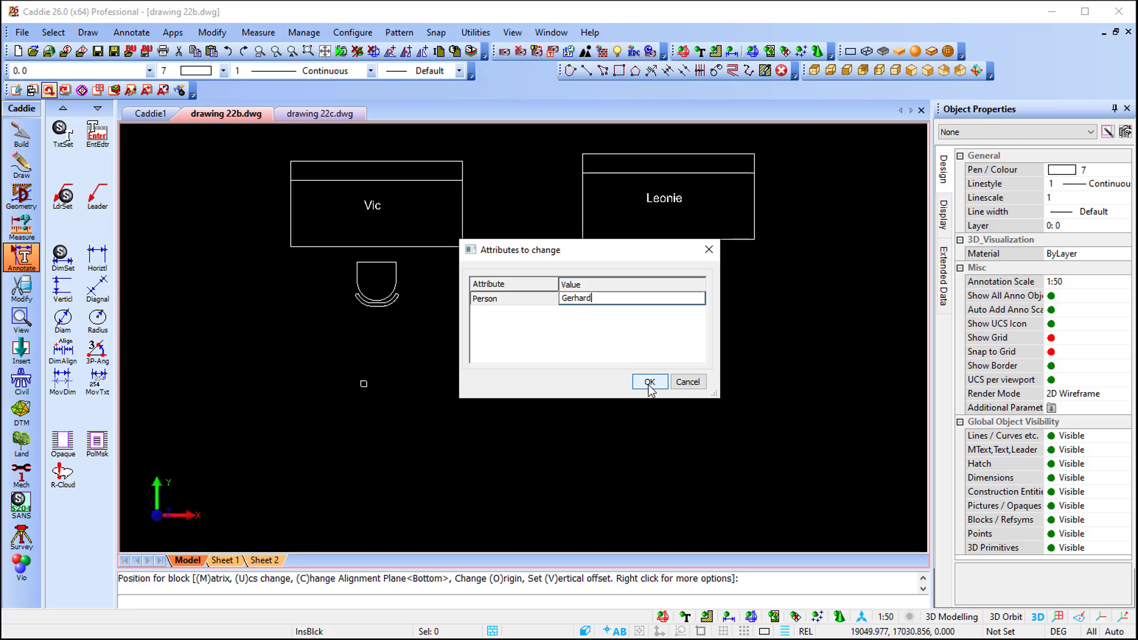
{"action": "left_click", "coordinate": [650, 383]}
- Place a fourth Desk block beside the third desk, enter the fourth person's first name as its Person value, and end the insertion
{"action": "left_click", "coordinate": [670, 354]}
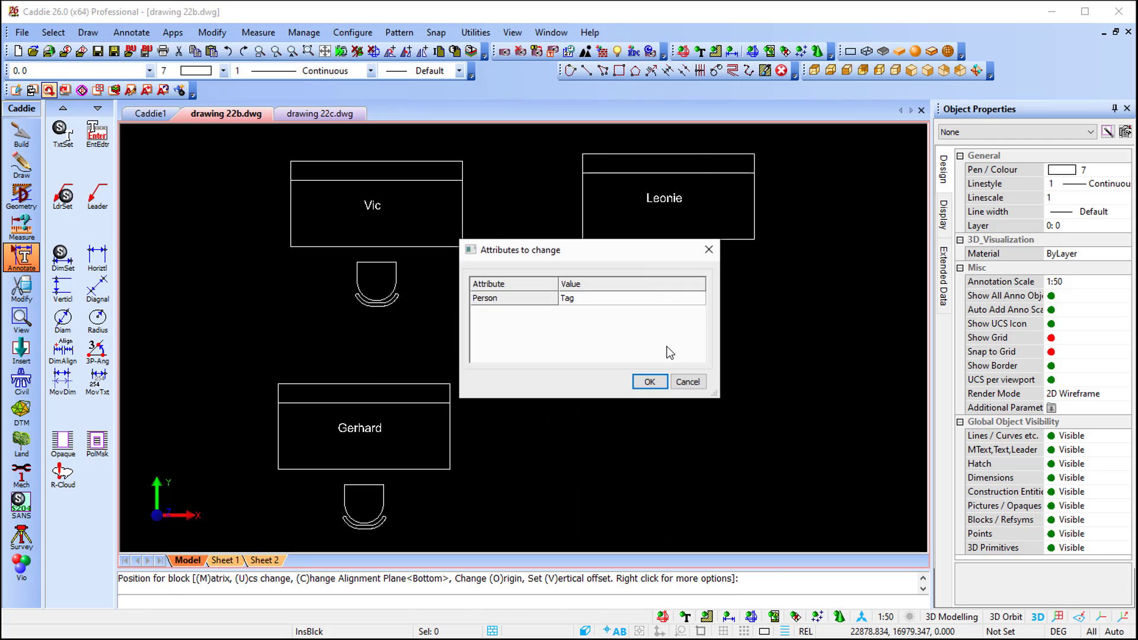
{"action": "left_click", "coordinate": [583, 299]}
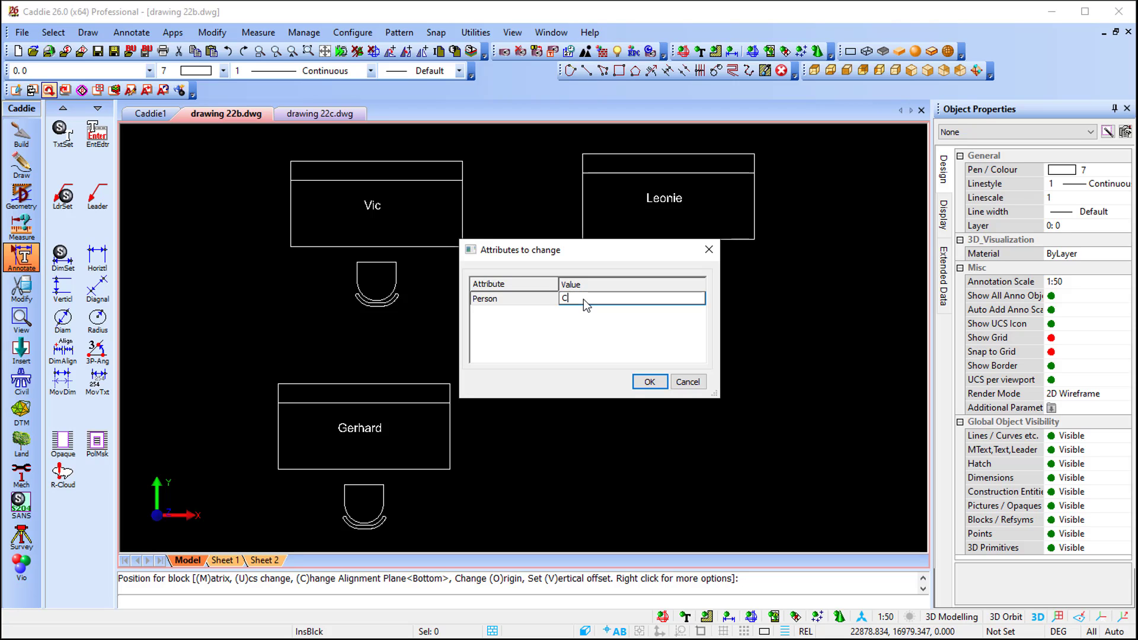
{"action": "left_click", "coordinate": [650, 382]}
{"action": "scroll", "coordinate": [757, 375], "scroll_direction": "down", "scroll_amount": 2}
{"action": "key", "text": "Escape"}
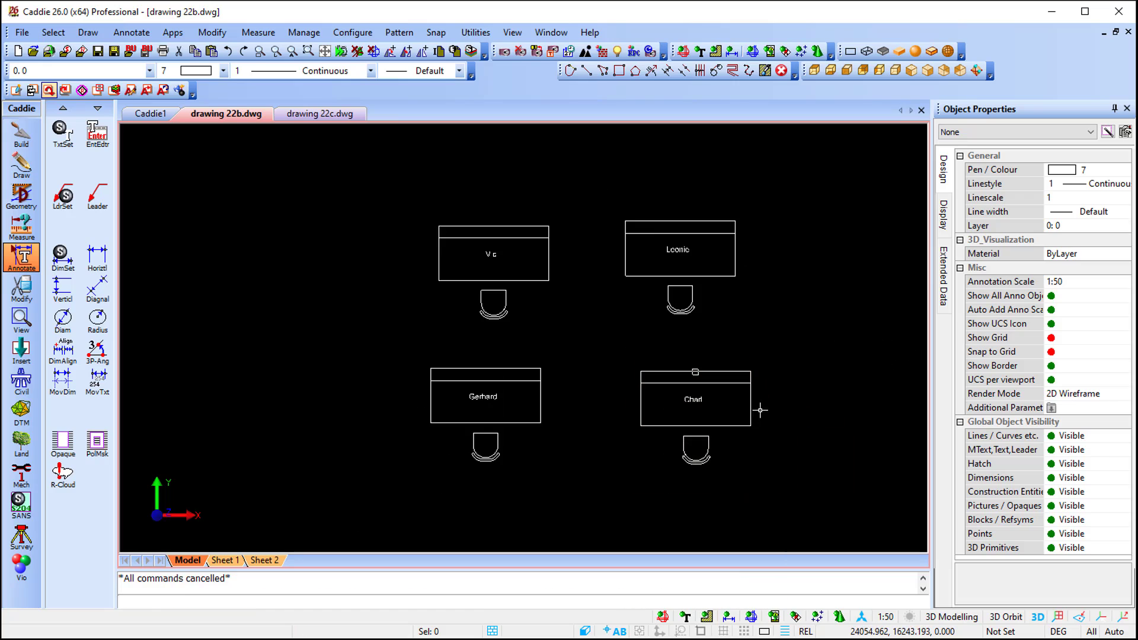
{"action": "scroll", "coordinate": [681, 393], "scroll_direction": "down", "scroll_amount": 1}
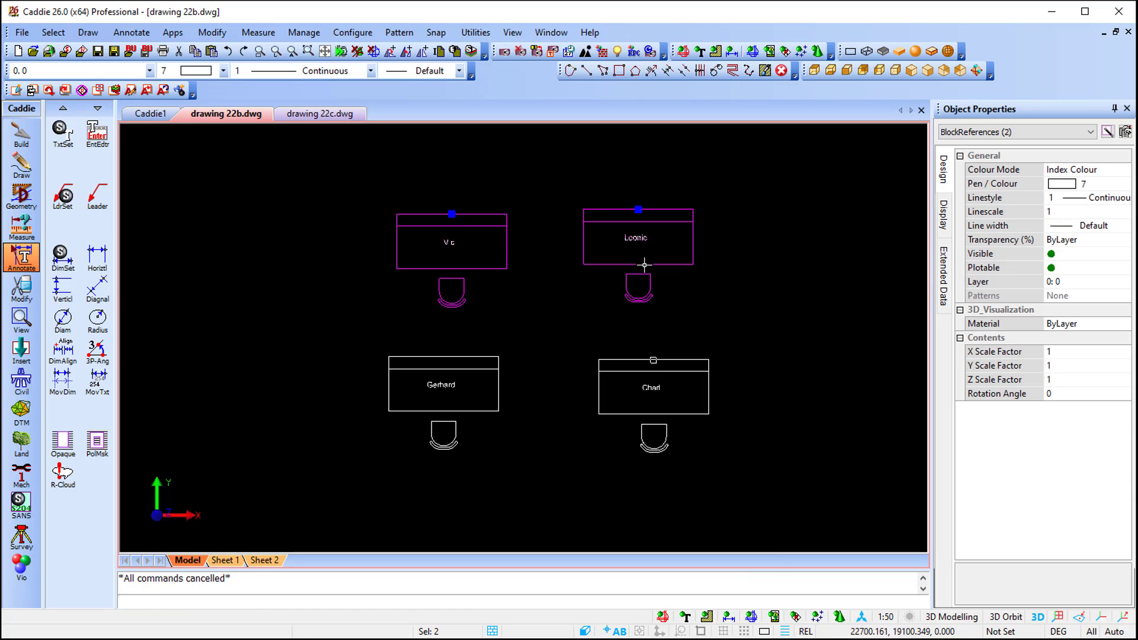
{"action": "scroll", "coordinate": [567, 352], "scroll_direction": "up", "scroll_amount": 1}
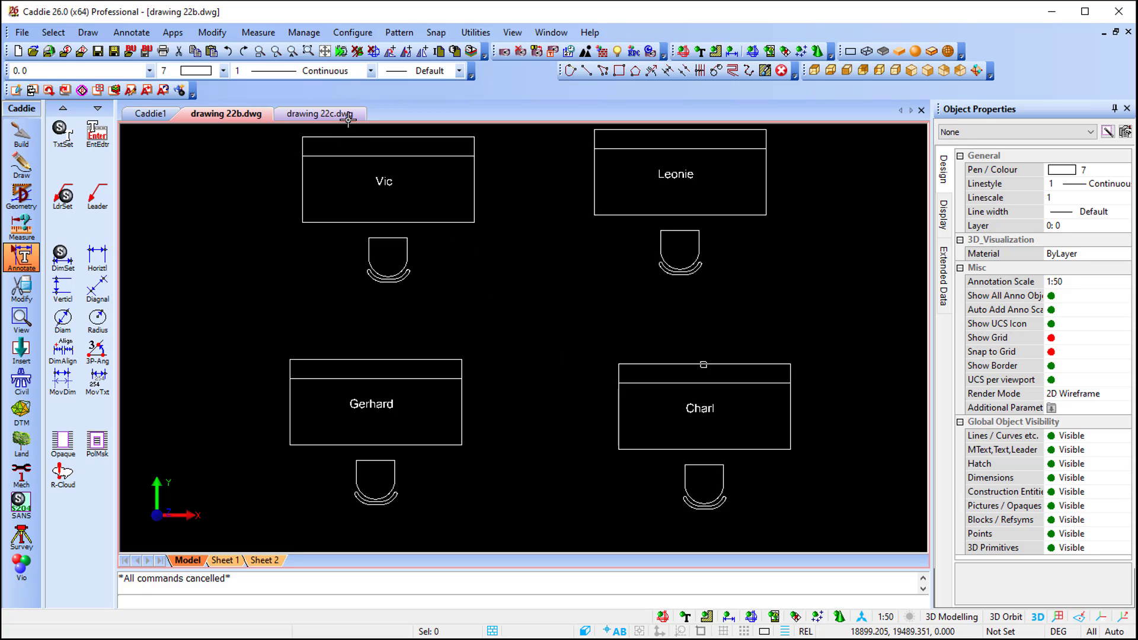
- Set up a block schedule that includes the Desk block and outputs to a table
{"action": "left_click", "coordinate": [213, 32]}
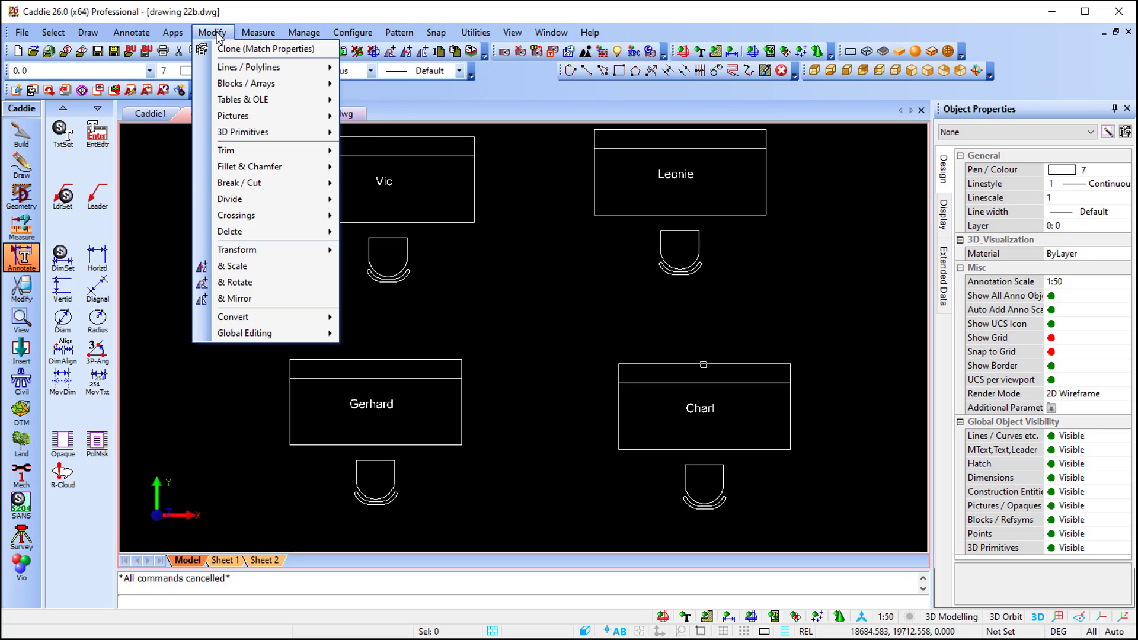
{"action": "mouse_move", "coordinate": [264, 86]}
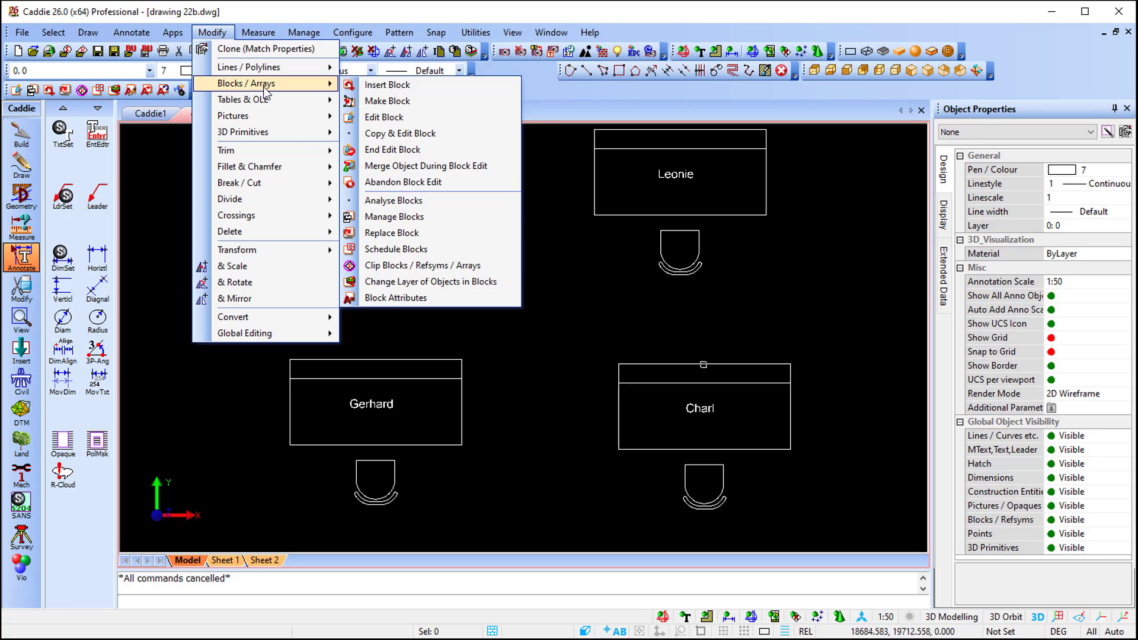
{"action": "left_click", "coordinate": [451, 249]}
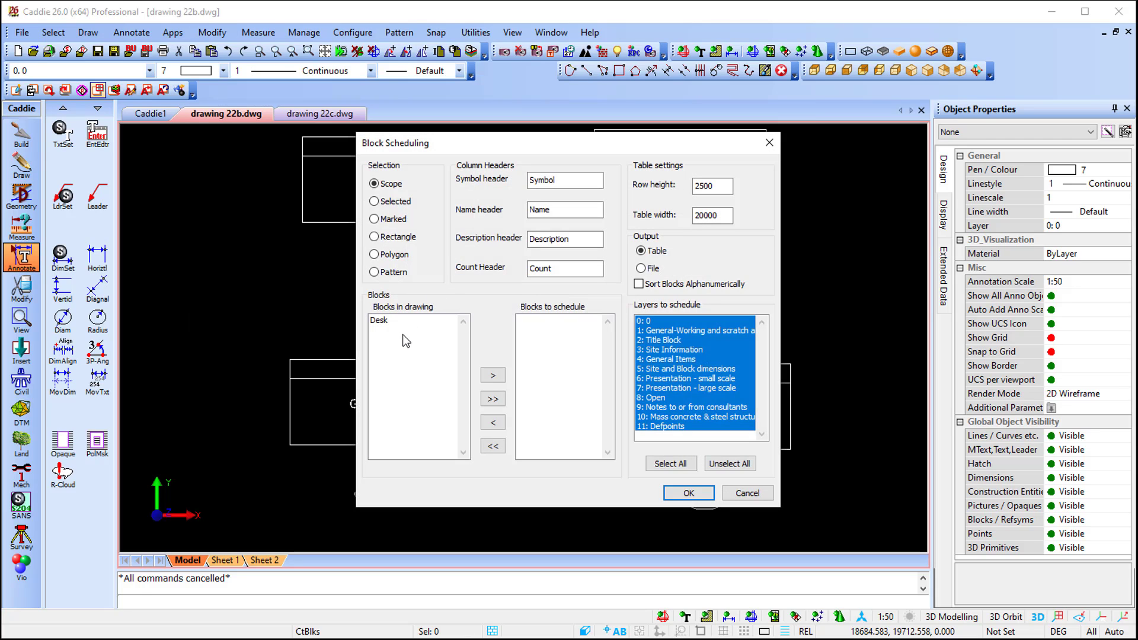
{"action": "left_click", "coordinate": [390, 322]}
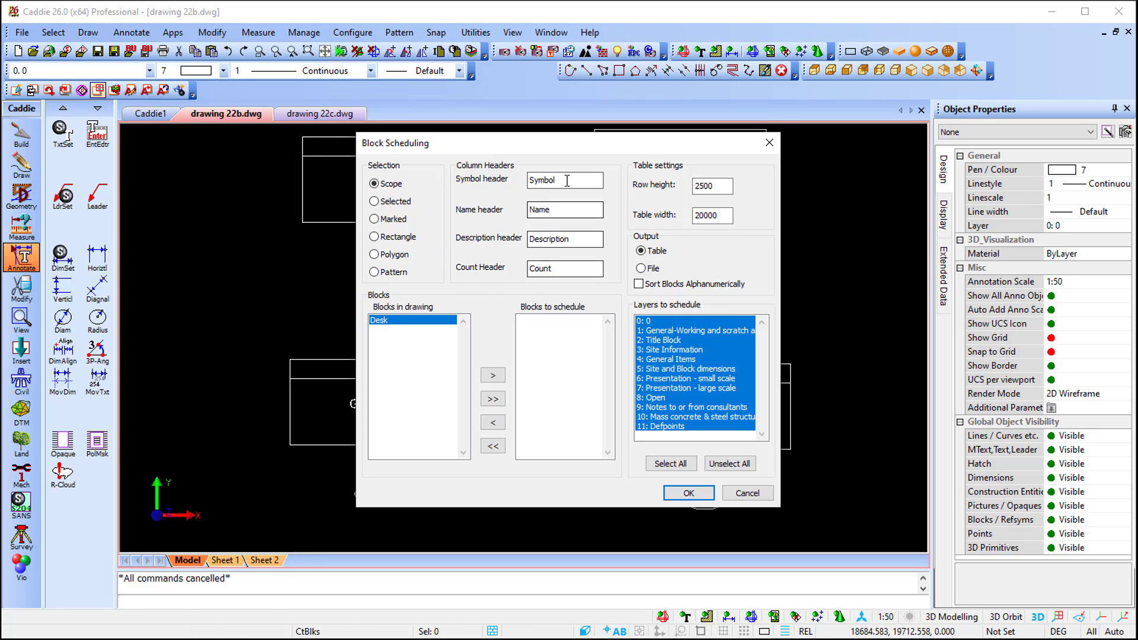
{"action": "left_click", "coordinate": [493, 375]}
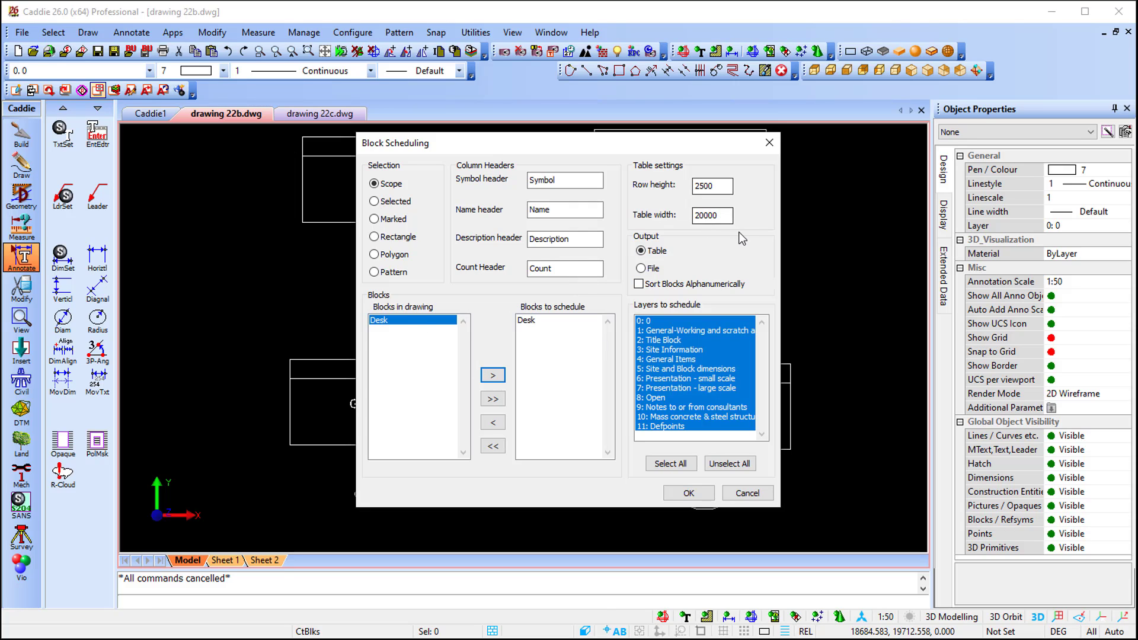
{"action": "left_click", "coordinate": [686, 493]}
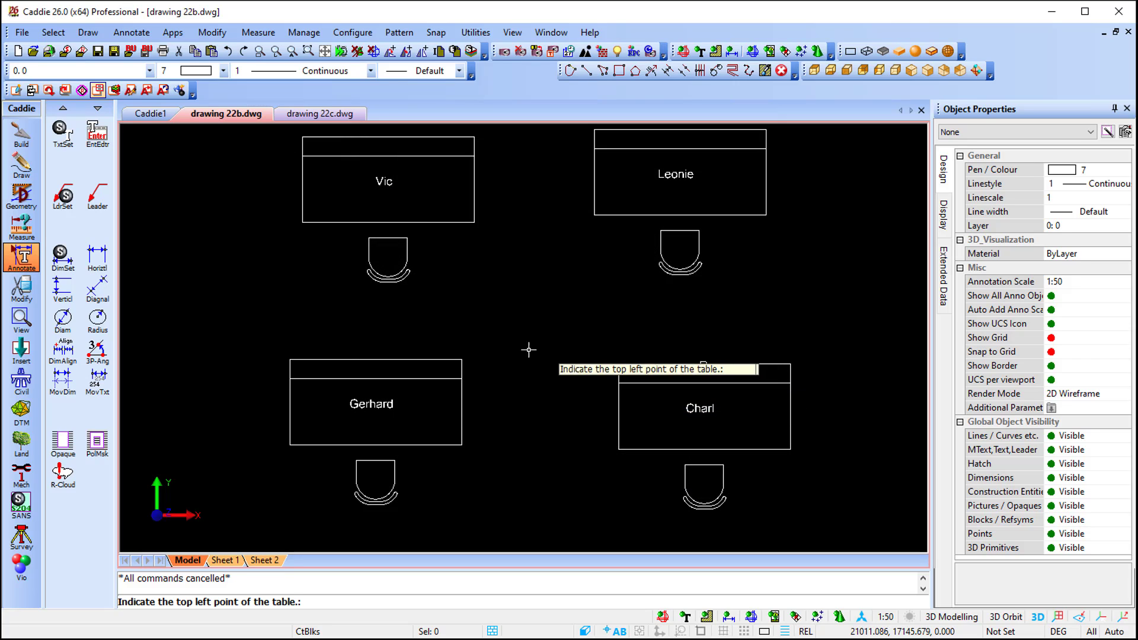
- Place the block schedule table below the four desks and check it against them
{"action": "scroll", "coordinate": [528, 345], "scroll_direction": "down", "scroll_amount": 3}
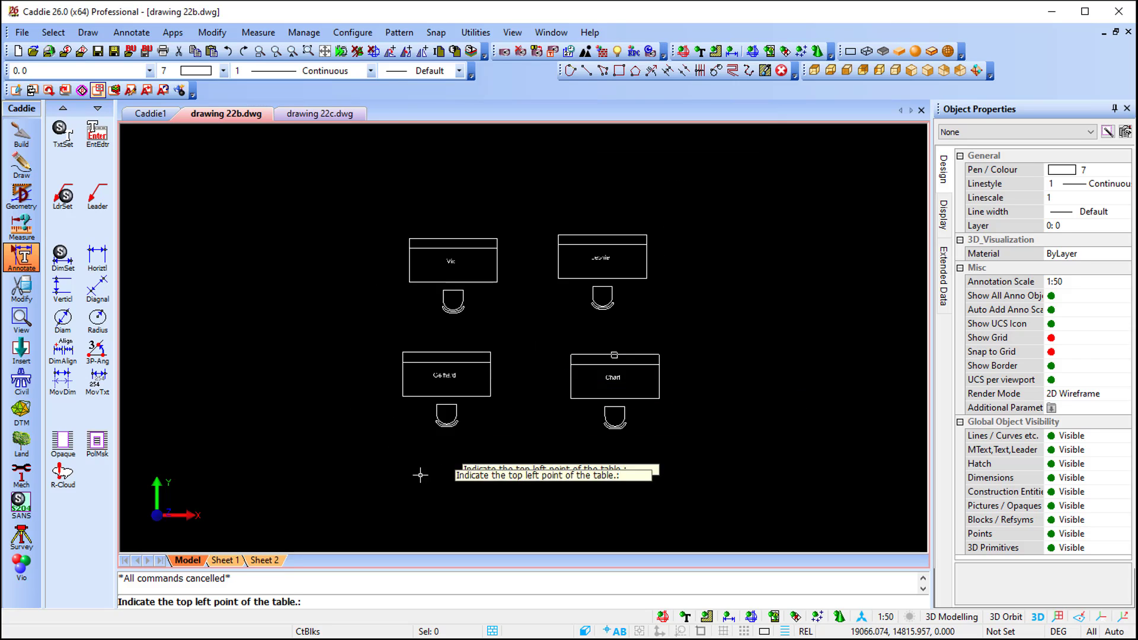
{"action": "left_click", "coordinate": [330, 464]}
{"action": "scroll", "coordinate": [446, 415], "scroll_direction": "down", "scroll_amount": 2}
{"action": "middle_click_drag", "start_coordinate": [446, 415], "coordinate": [300, 239]}
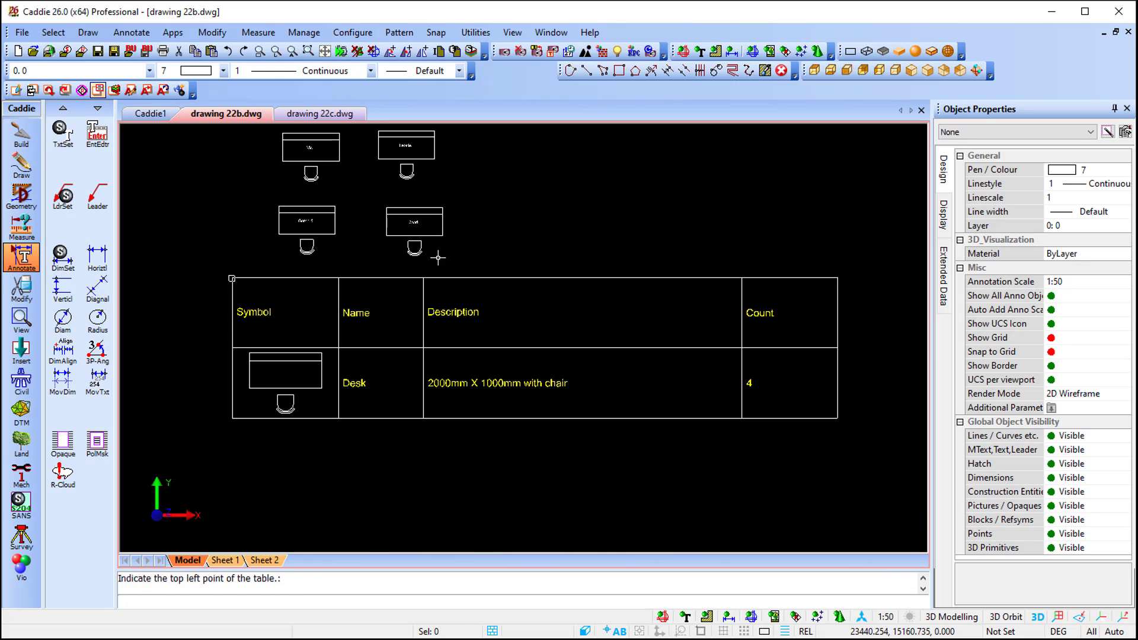
{"action": "middle_click_drag", "start_coordinate": [454, 252], "coordinate": [468, 308]}
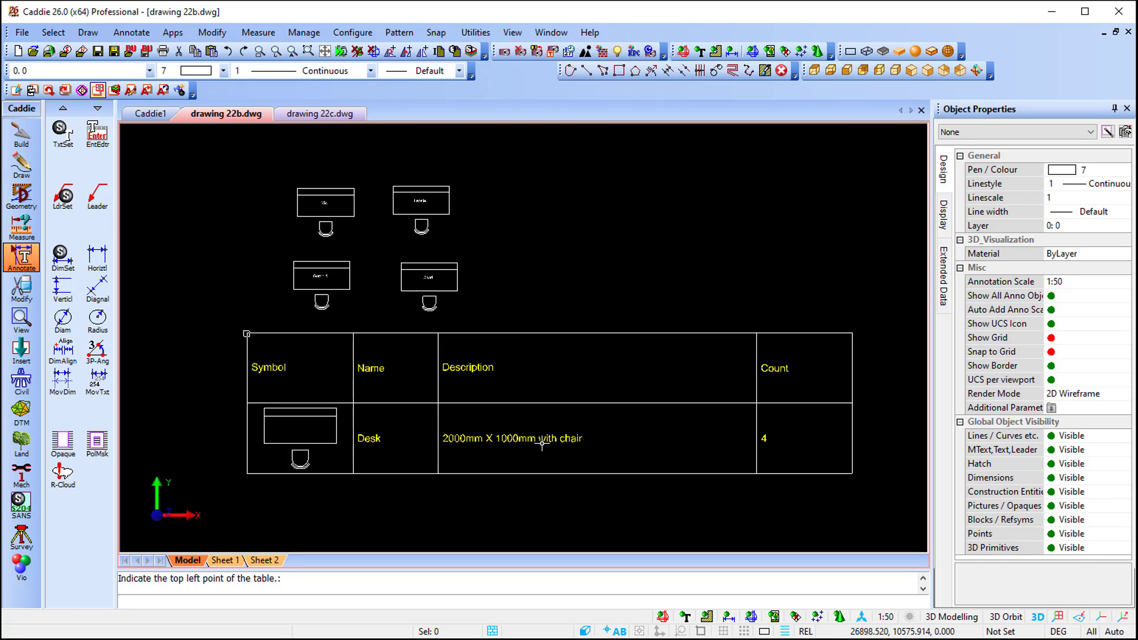
{"action": "scroll", "coordinate": [326, 209], "scroll_direction": "up", "scroll_amount": 5}
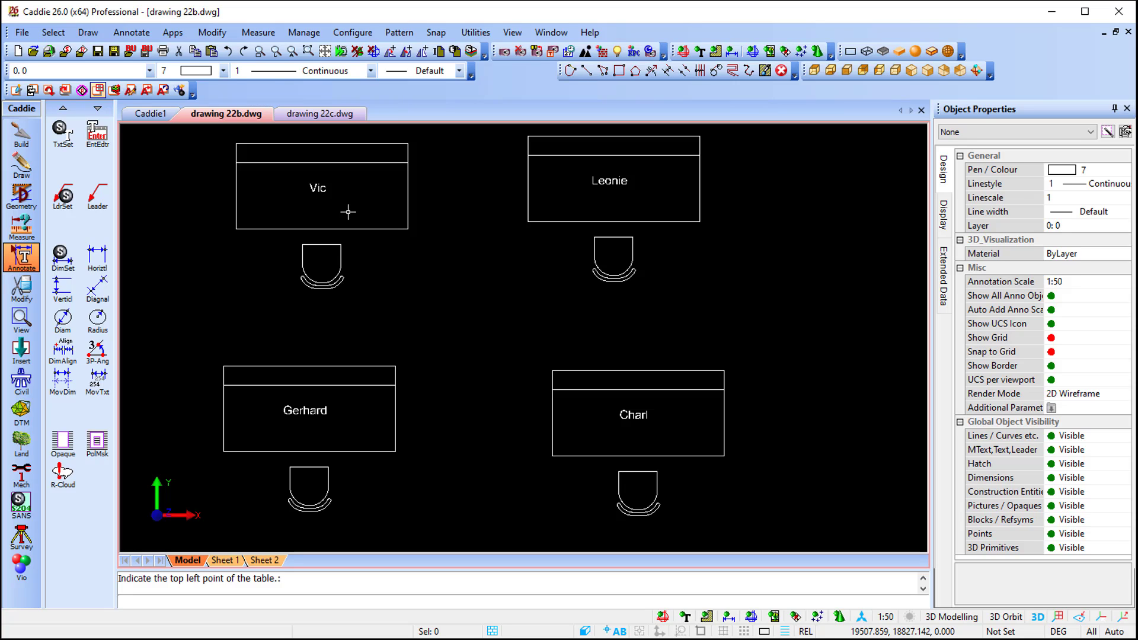
{"action": "scroll", "coordinate": [355, 220], "scroll_direction": "down", "scroll_amount": 5}
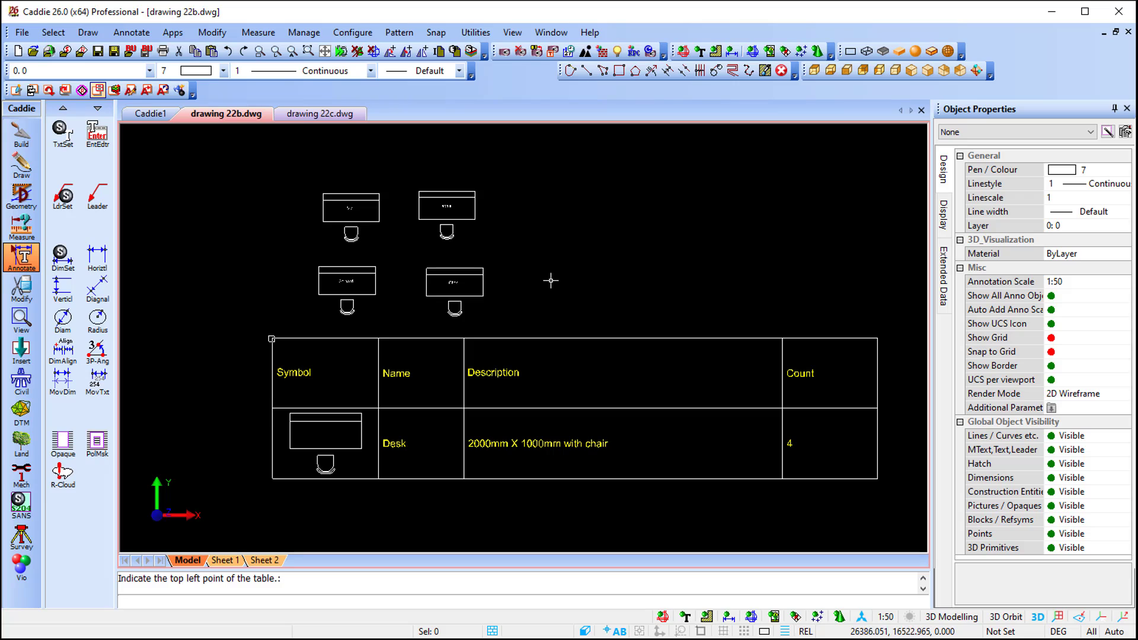
- Review the text and miscellaneous properties of the Desk block's Person attribute in the Attribute Manager
{"action": "left_click", "coordinate": [212, 37]}
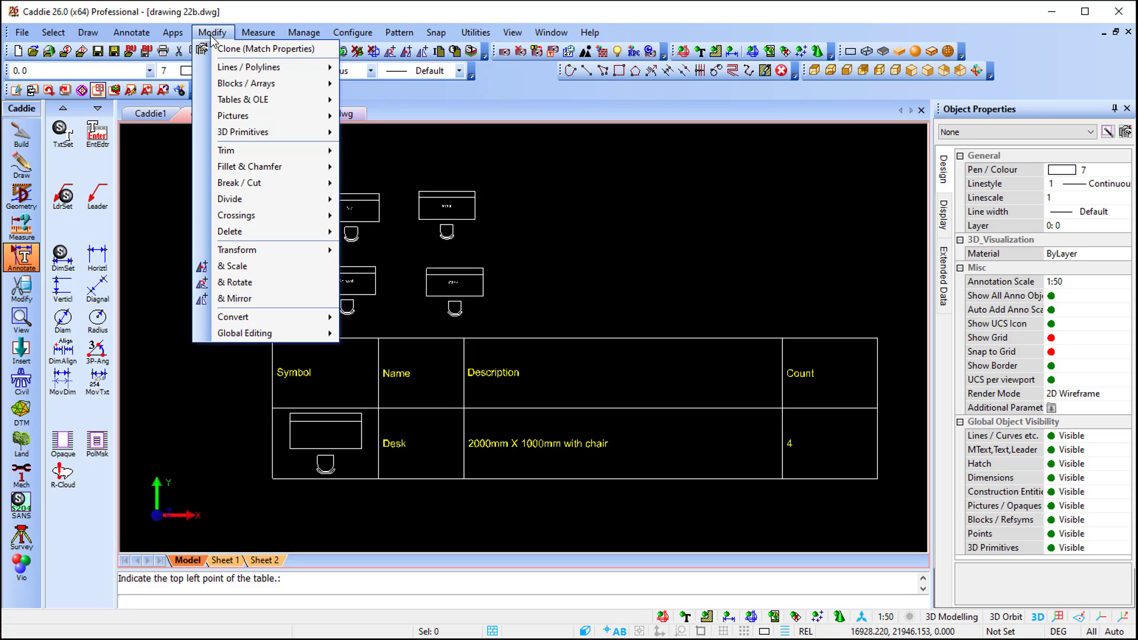
{"action": "mouse_move", "coordinate": [282, 86]}
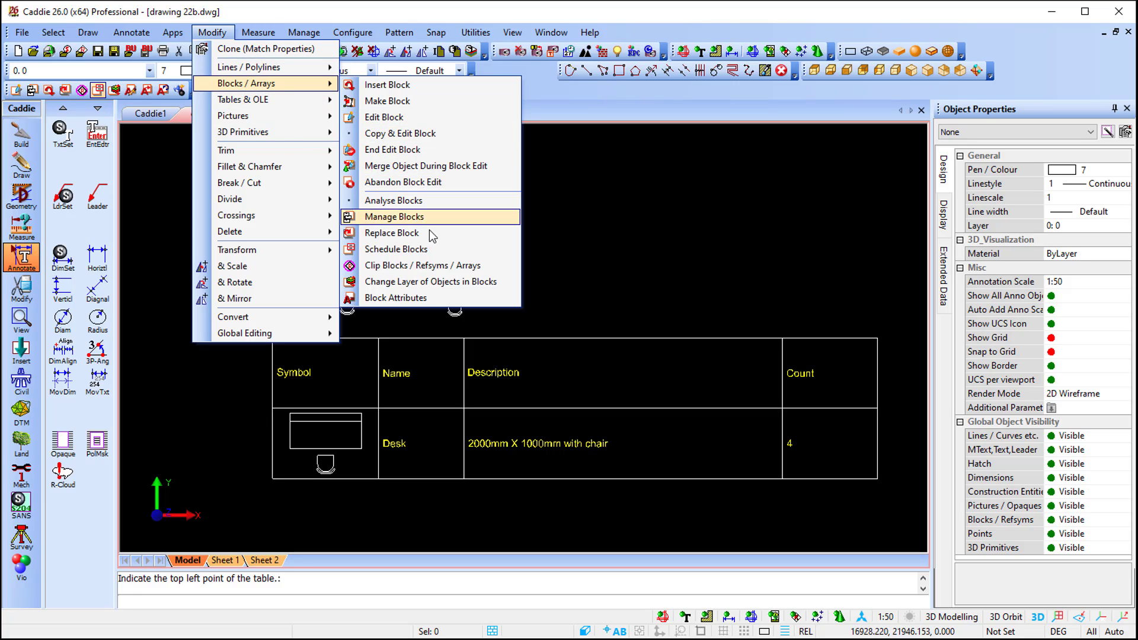
{"action": "left_click", "coordinate": [451, 300]}
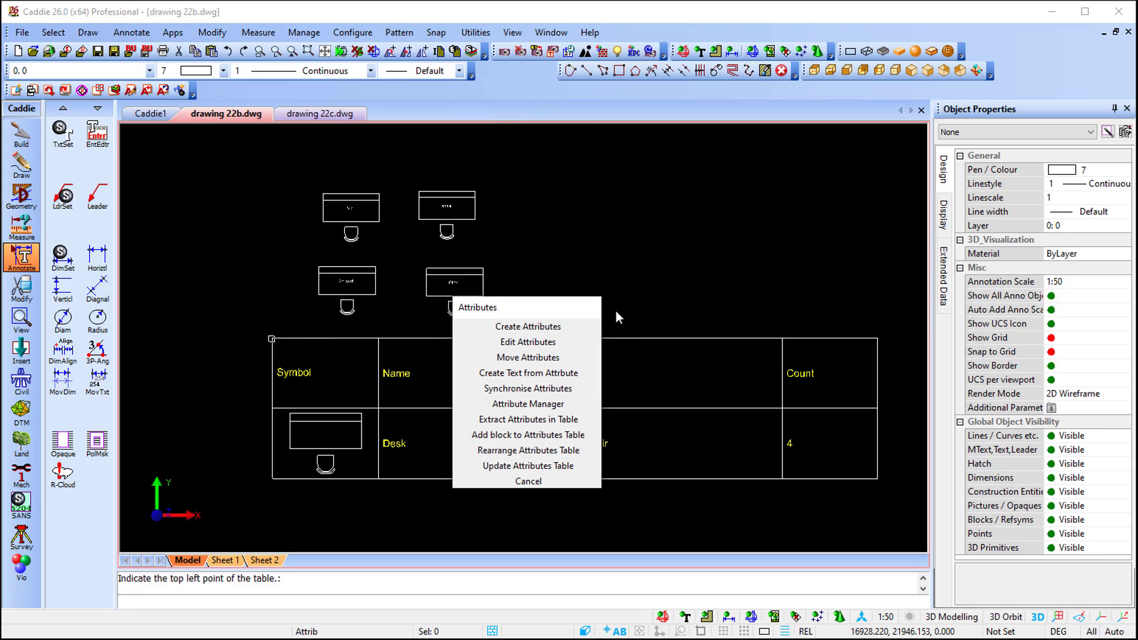
{"action": "left_click", "coordinate": [546, 407]}
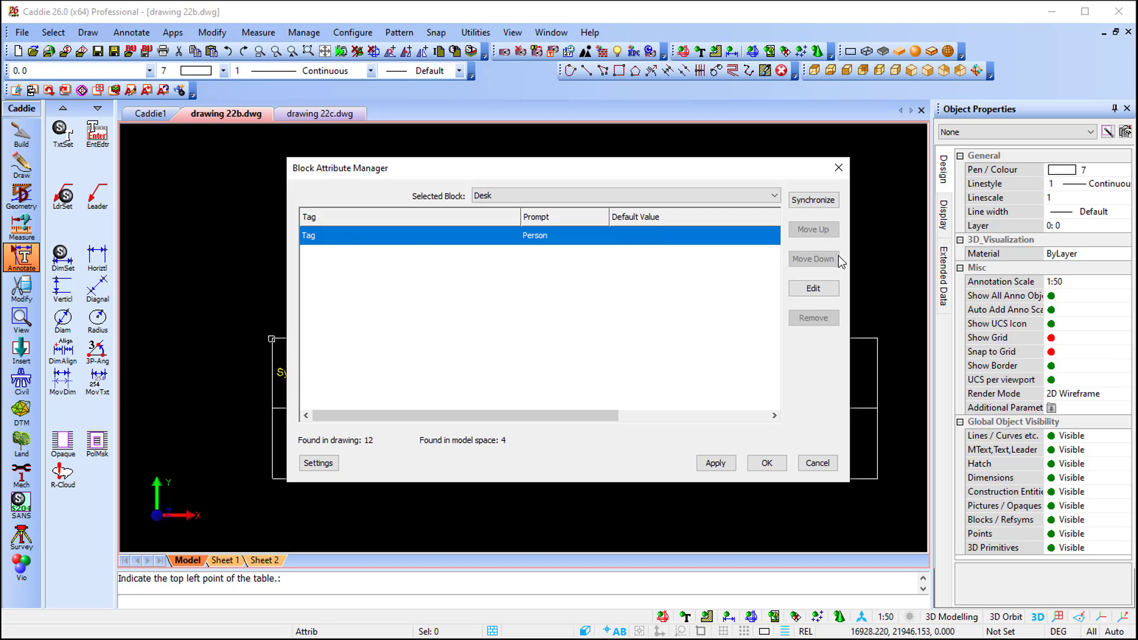
{"action": "left_click", "coordinate": [815, 290]}
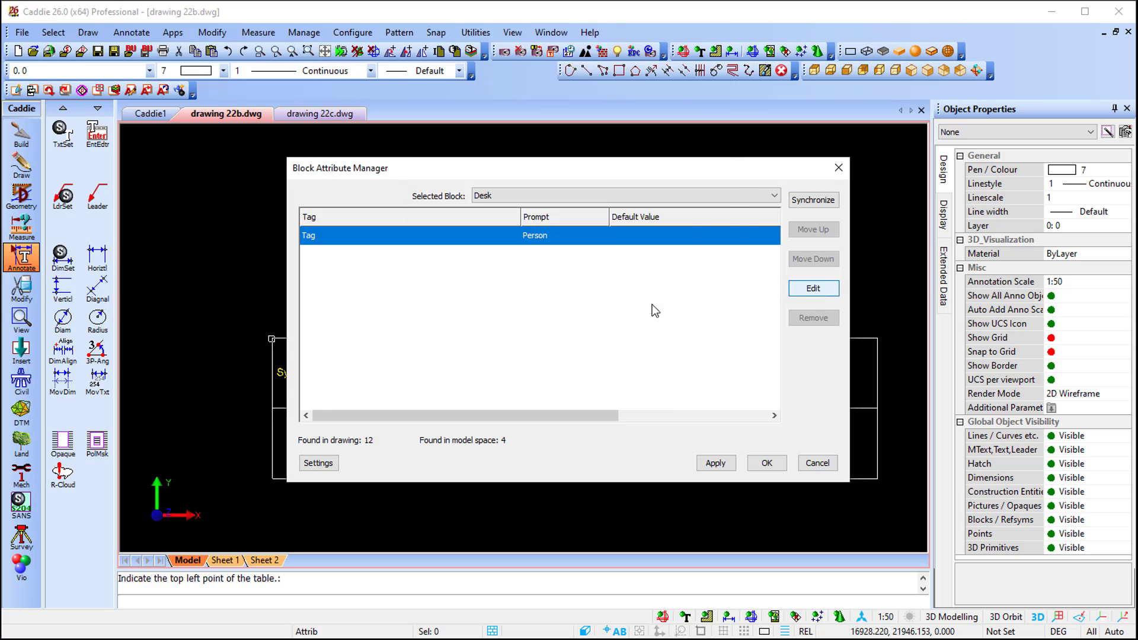
{"action": "left_click", "coordinate": [504, 204]}
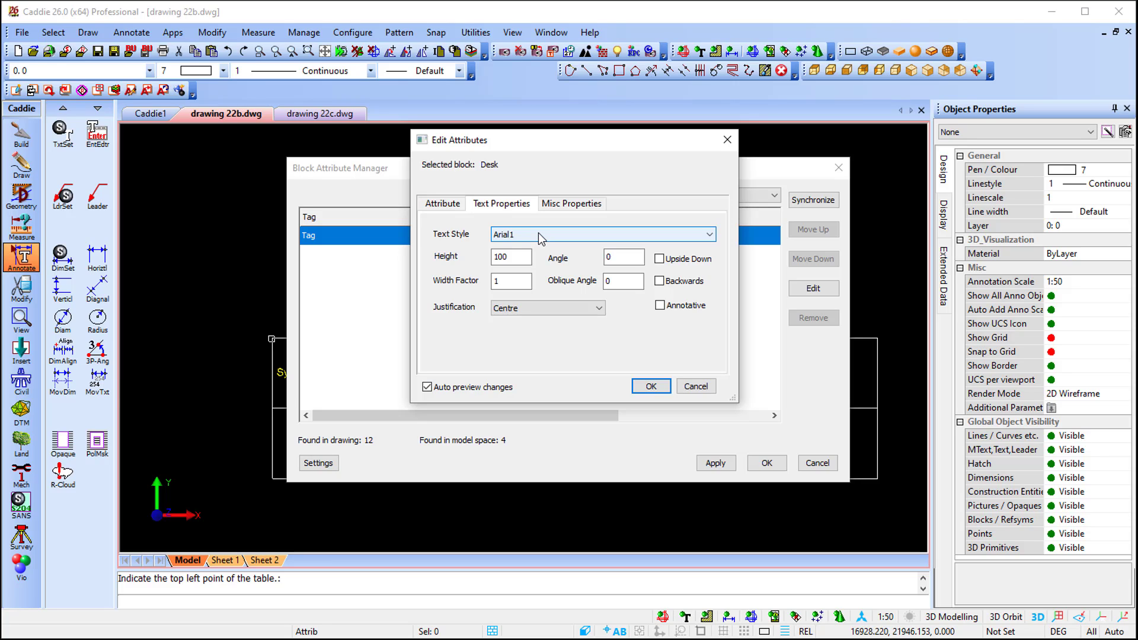
{"action": "left_click", "coordinate": [570, 205]}
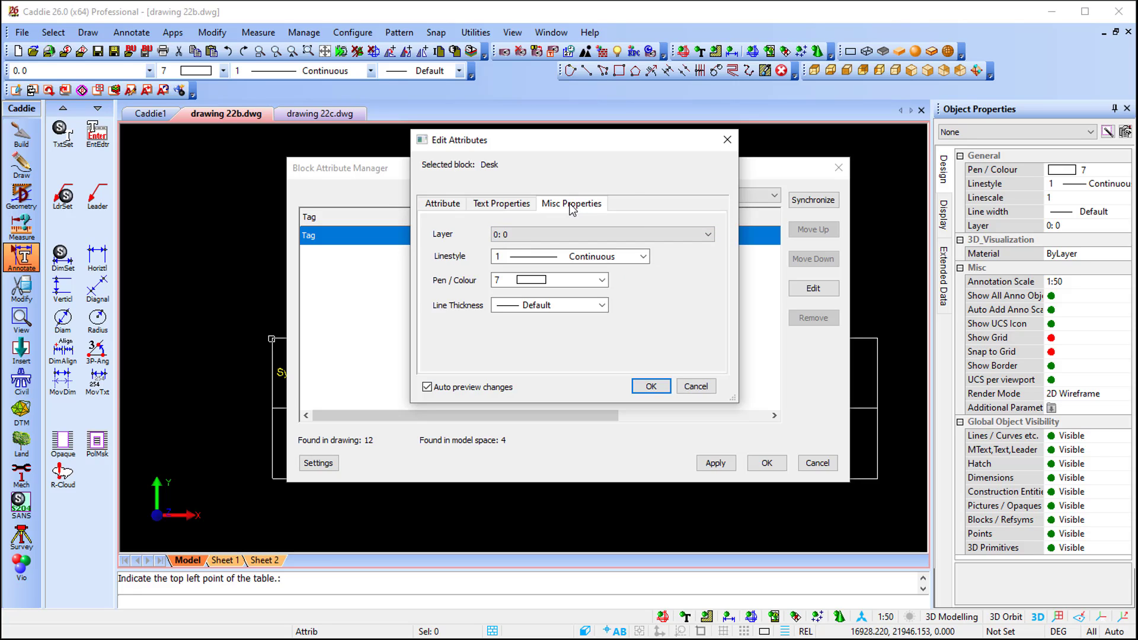
{"action": "left_click", "coordinate": [650, 386]}
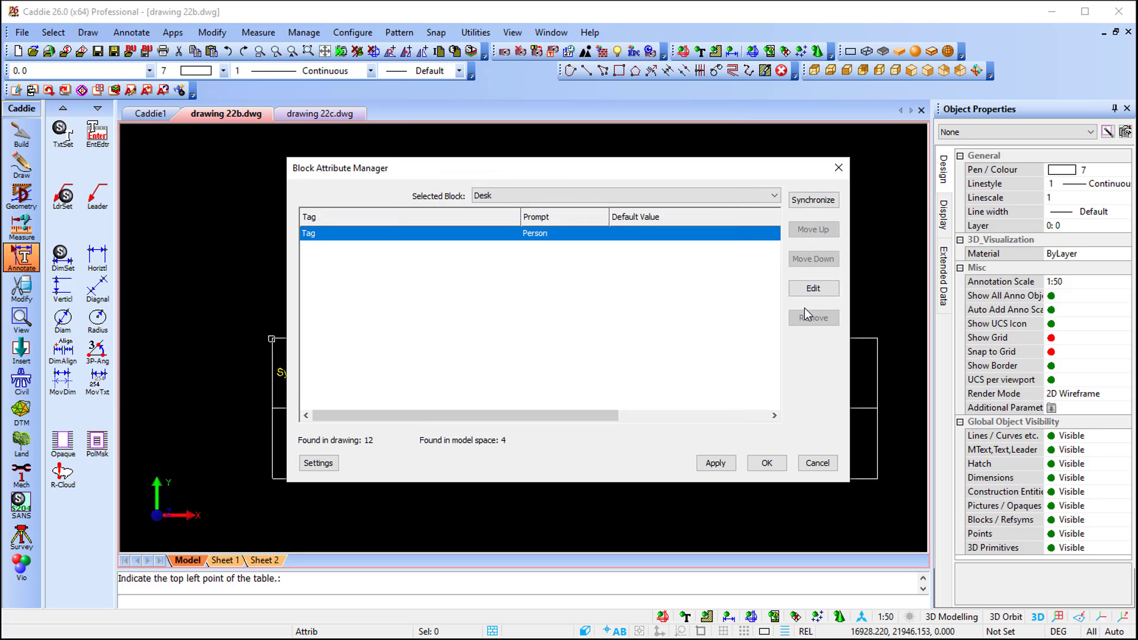
{"action": "left_click", "coordinate": [766, 464]}
- Start extracting attributes to a table from selected block references, enclosing all four desks in the selection rectangle
{"action": "left_click", "coordinate": [213, 32]}
{"action": "mouse_move", "coordinate": [243, 86]}
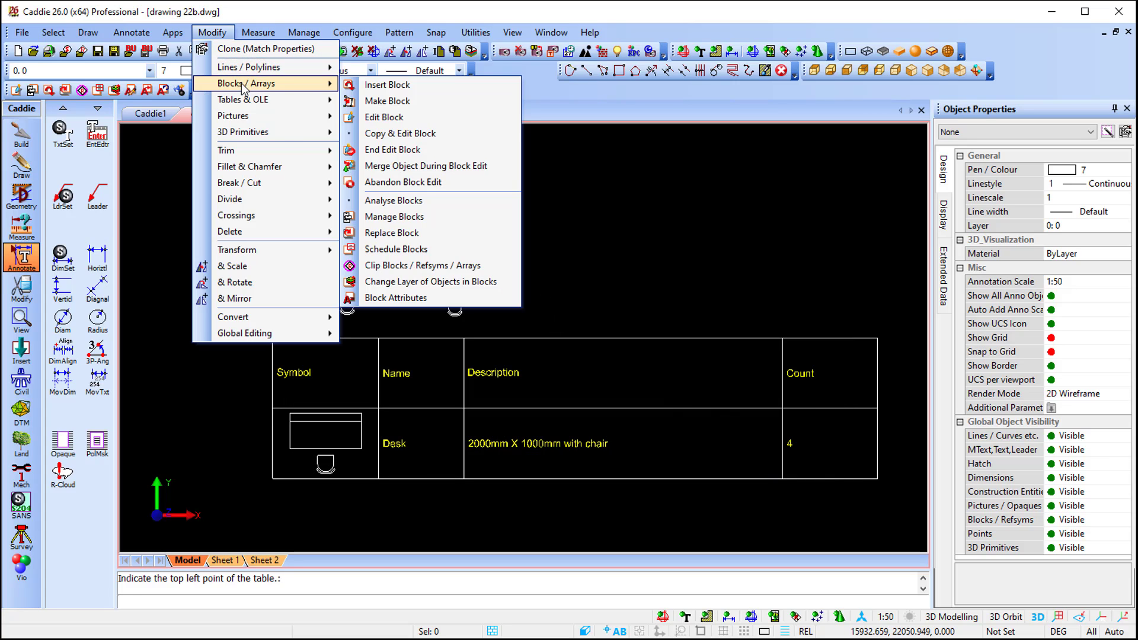
{"action": "left_click", "coordinate": [478, 298]}
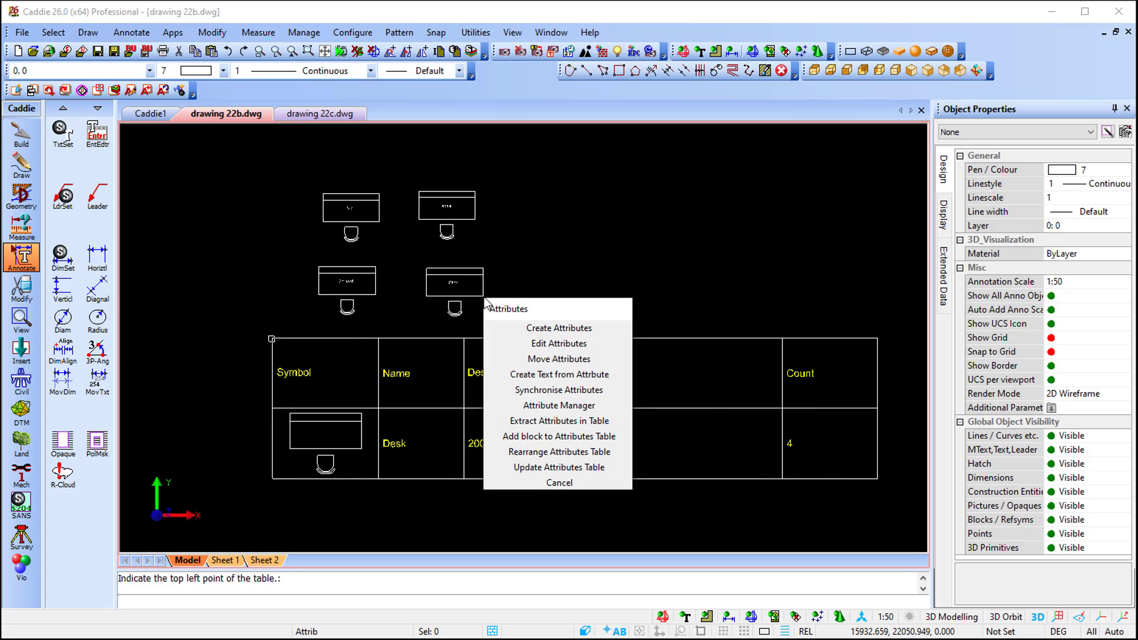
{"action": "left_click", "coordinate": [600, 422]}
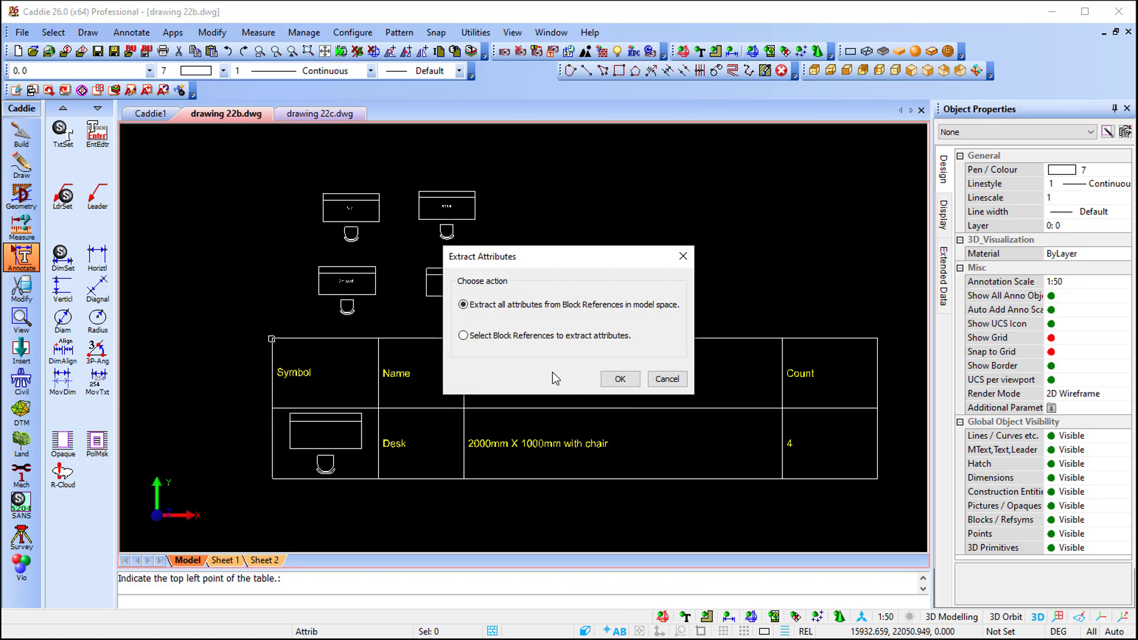
{"action": "left_click", "coordinate": [521, 339]}
{"action": "left_click", "coordinate": [622, 380]}
{"action": "left_click", "coordinate": [270, 169]}
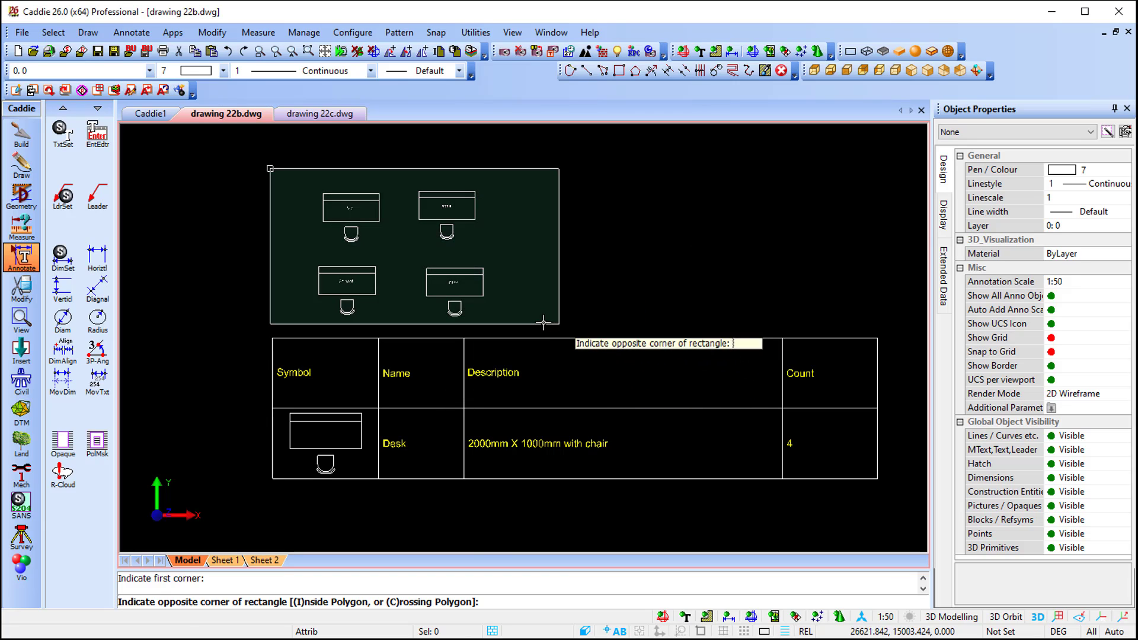
{"action": "left_click", "coordinate": [524, 330]}
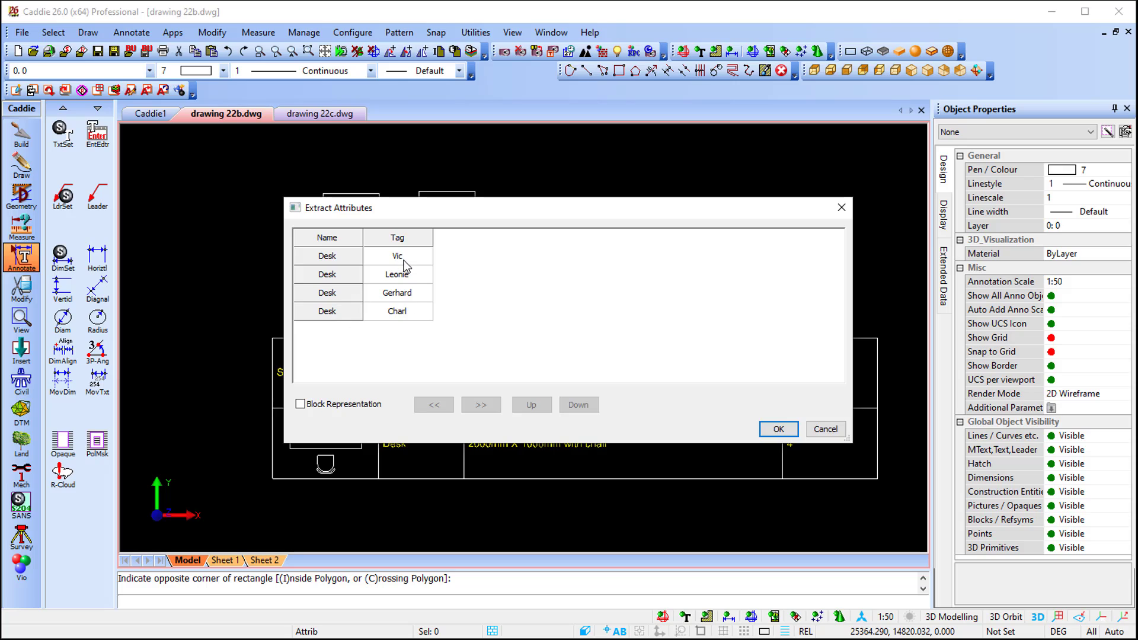
- Include the block representation in the extracted attributes and draw the table below the block schedule at about the same width
{"action": "left_click", "coordinate": [301, 405]}
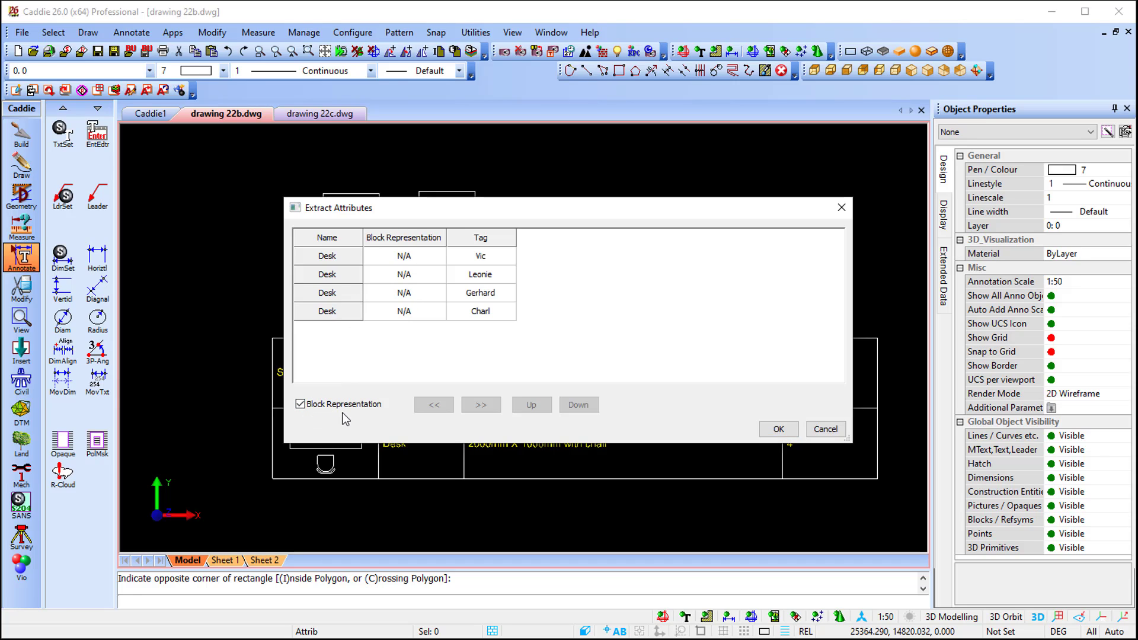
{"action": "left_click", "coordinate": [779, 429]}
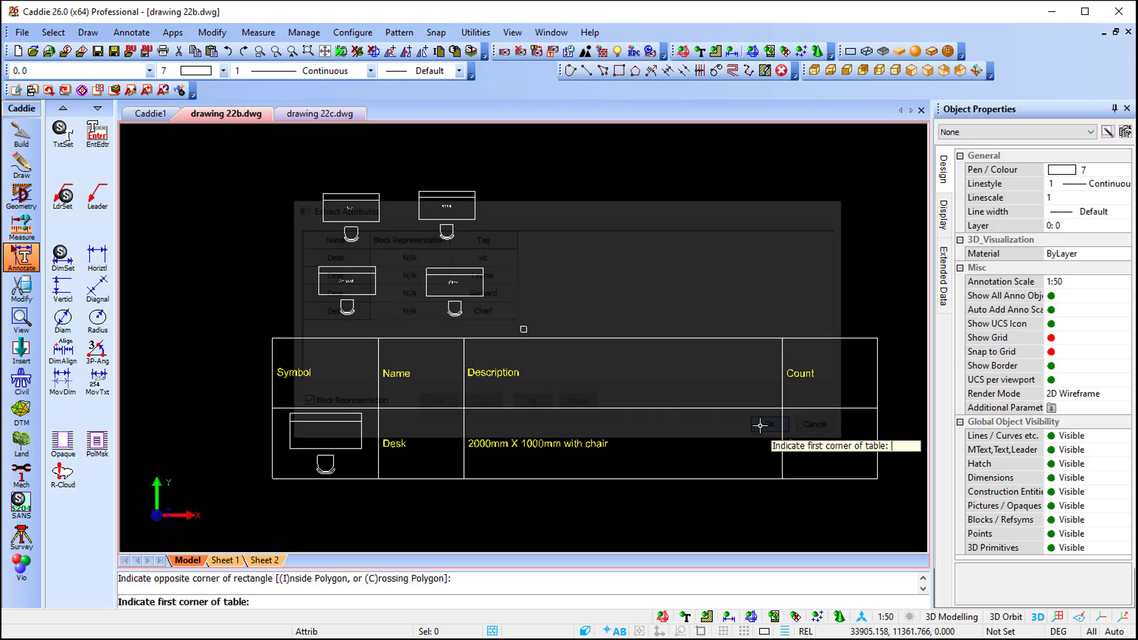
{"action": "scroll", "coordinate": [444, 386], "scroll_direction": "down", "scroll_amount": 3}
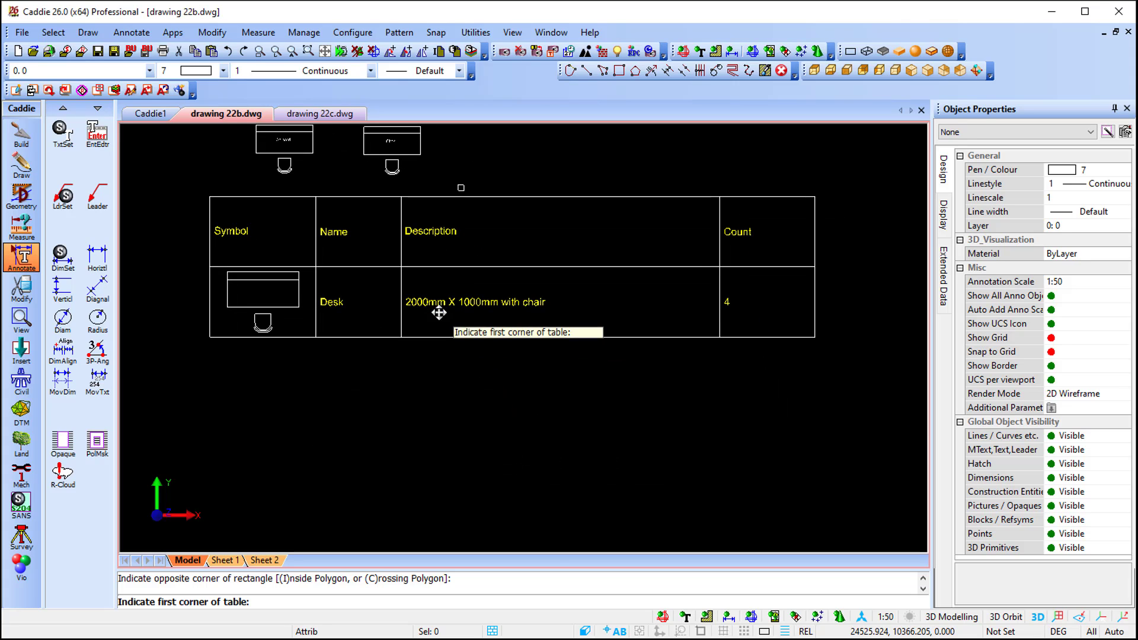
{"action": "left_click", "coordinate": [206, 356]}
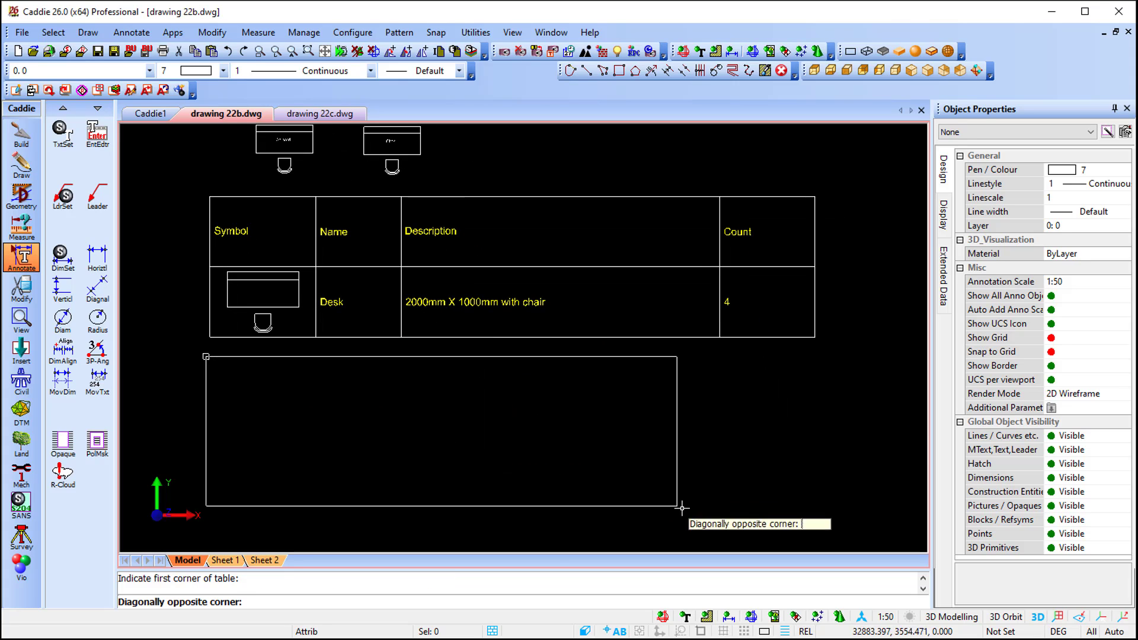
{"action": "left_click", "coordinate": [815, 542]}
{"action": "middle_click_drag", "start_coordinate": [509, 498], "coordinate": [530, 411]}
{"action": "scroll", "coordinate": [527, 413], "scroll_direction": "up", "scroll_amount": 1}
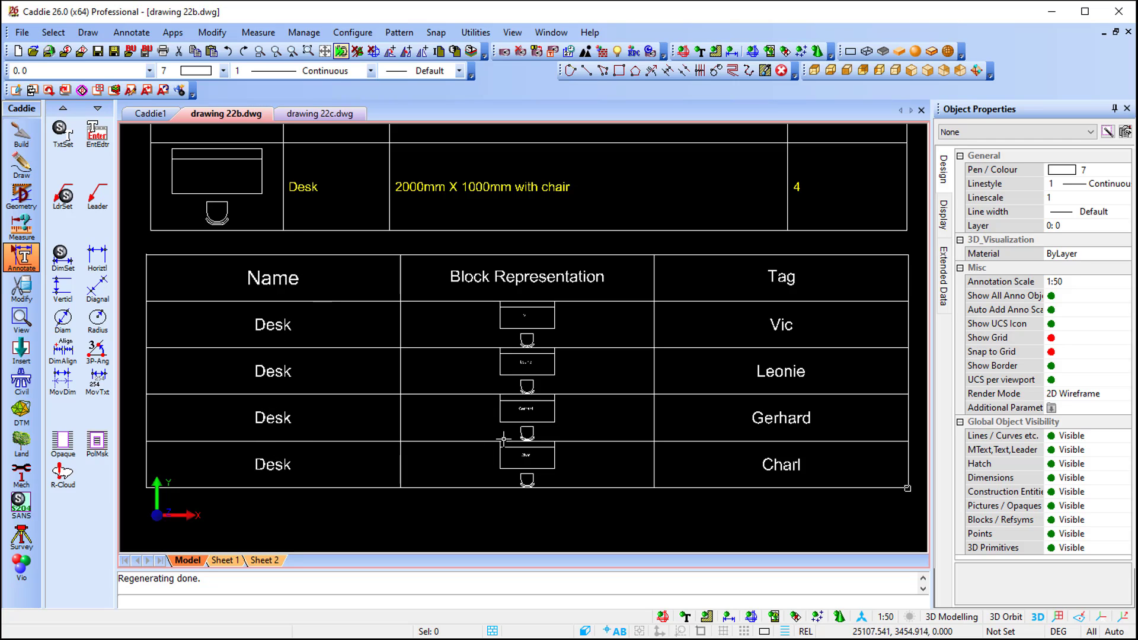
{"action": "scroll", "coordinate": [564, 344], "scroll_direction": "up", "scroll_amount": 1}
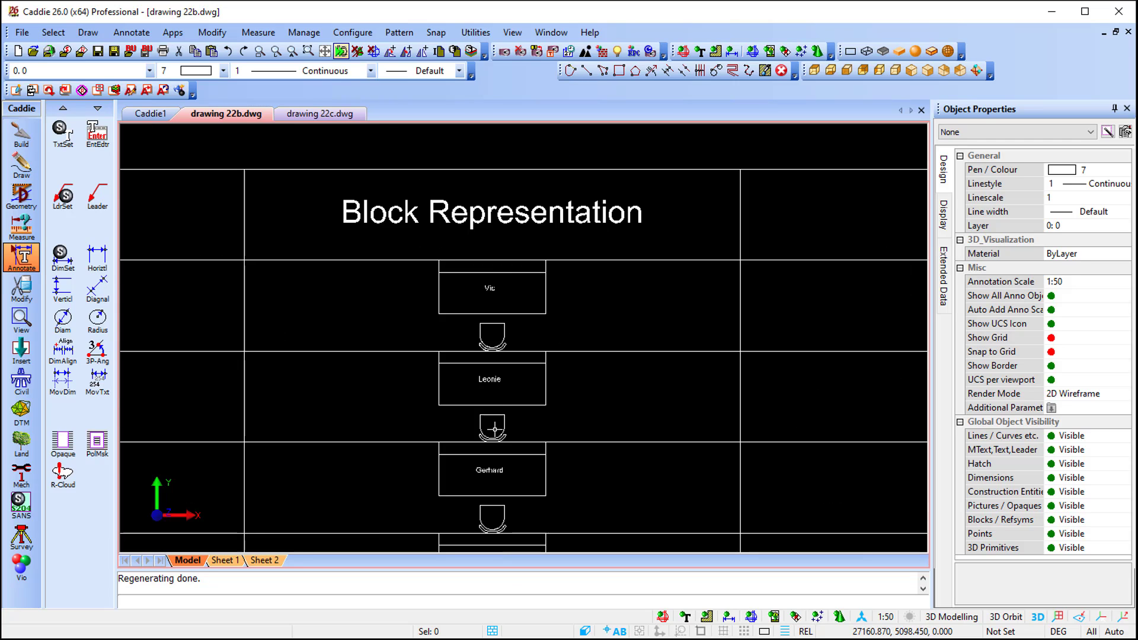
- Start rearranging the attributes of the extracted attribute table below the block schedule
{"action": "scroll", "coordinate": [494, 421], "scroll_direction": "down", "scroll_amount": 2}
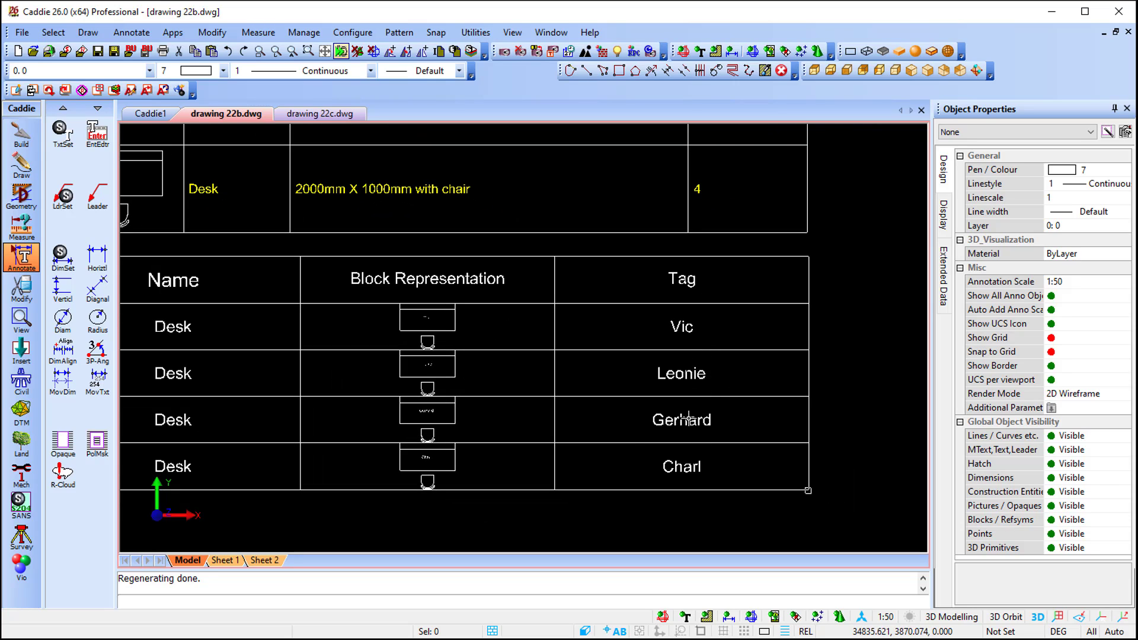
{"action": "mouse_move", "coordinate": [569, 390]}
{"action": "middle_mouse_down"}
{"action": "mouse_move", "coordinate": [660, 399]}
{"action": "mouse_move", "coordinate": [577, 394]}
{"action": "middle_mouse_up"}
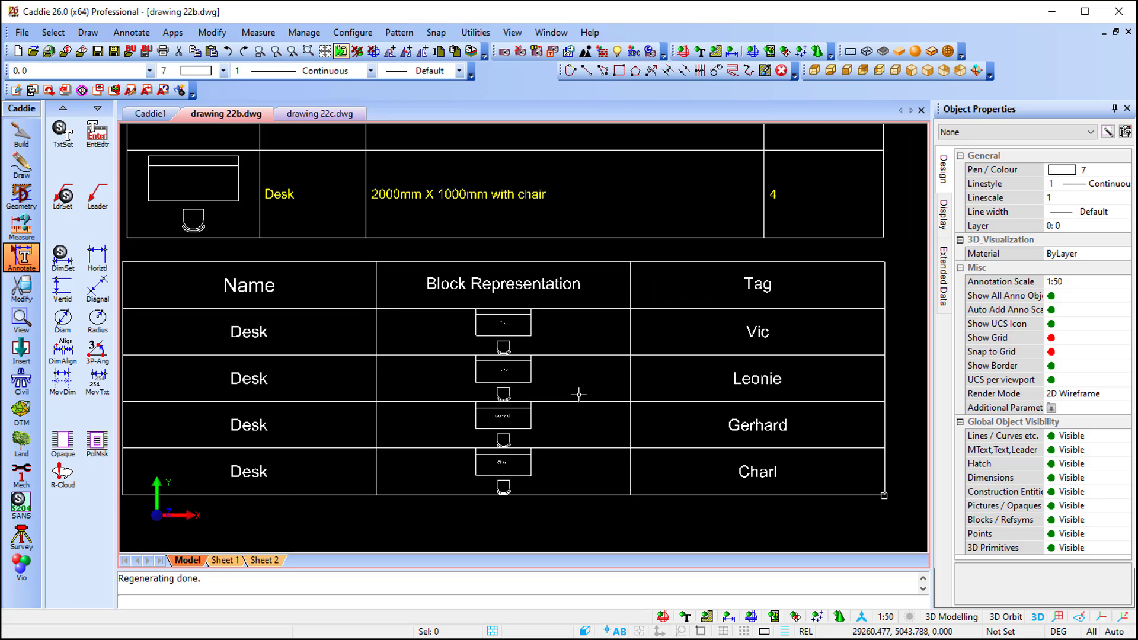
{"action": "left_click", "coordinate": [711, 389]}
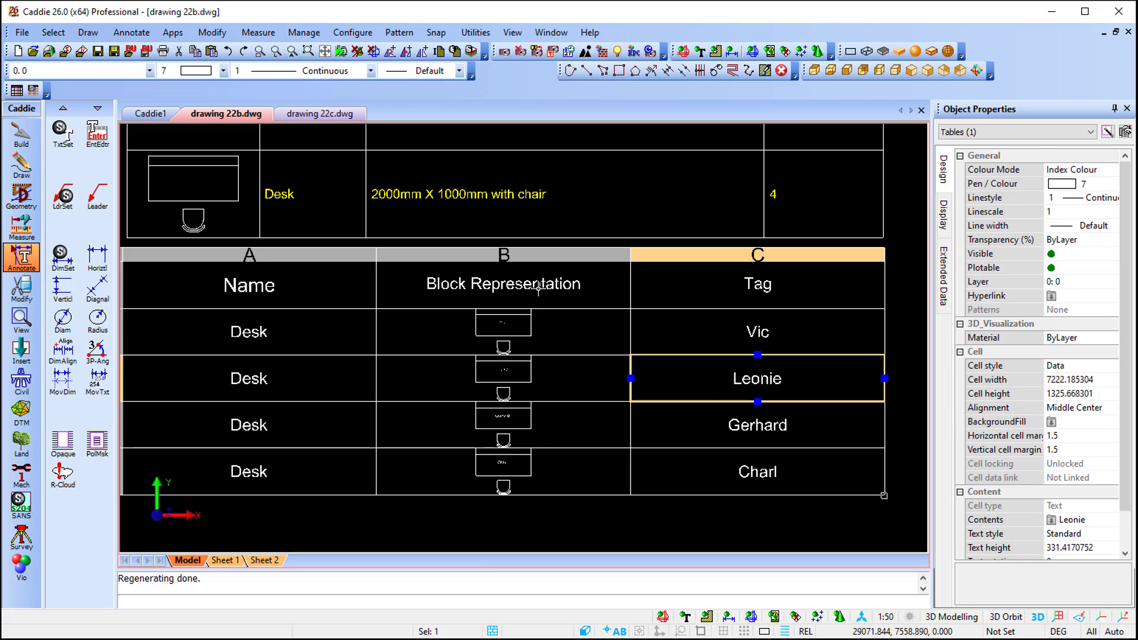
{"action": "key", "text": "Escape"}
{"action": "left_click", "coordinate": [212, 32]}
{"action": "mouse_move", "coordinate": [267, 92]}
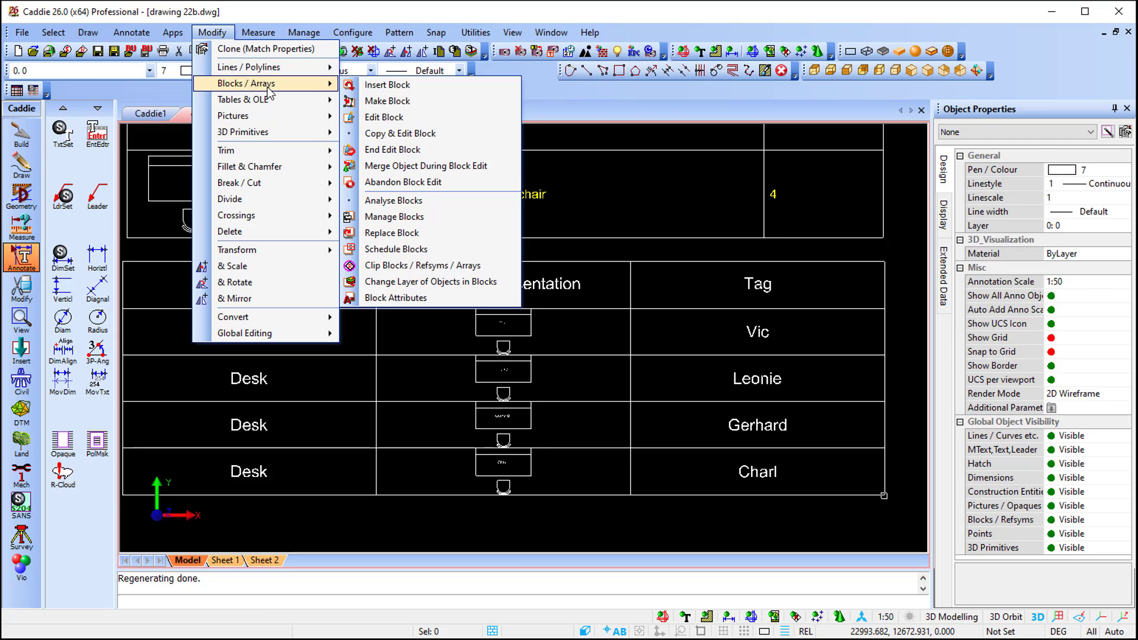
{"action": "left_click", "coordinate": [379, 299]}
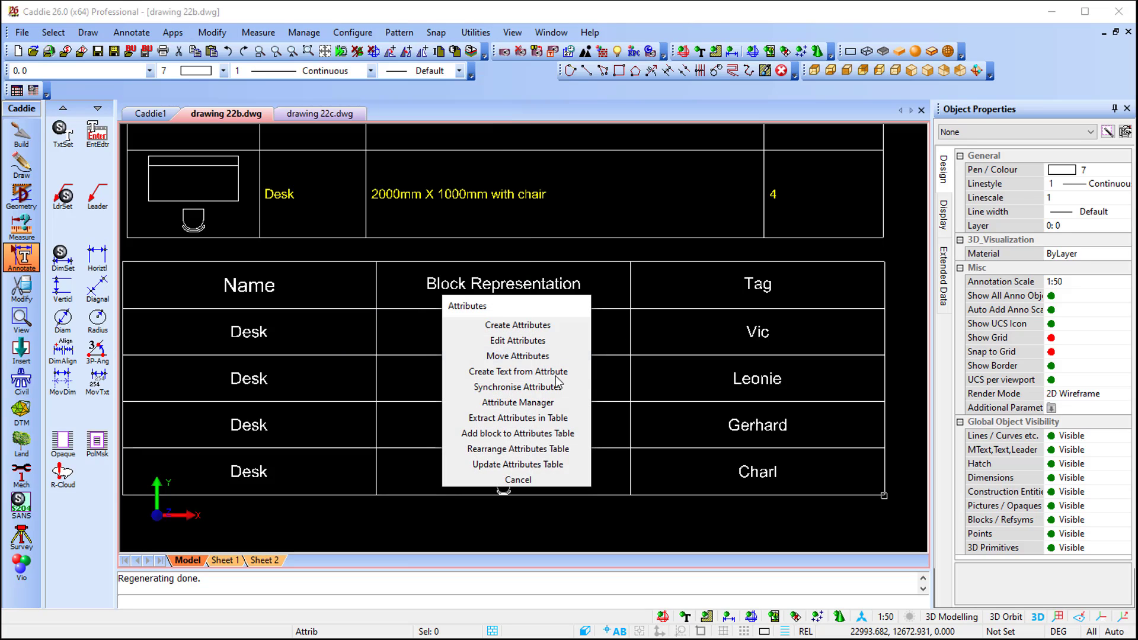
{"action": "left_click", "coordinate": [556, 450]}
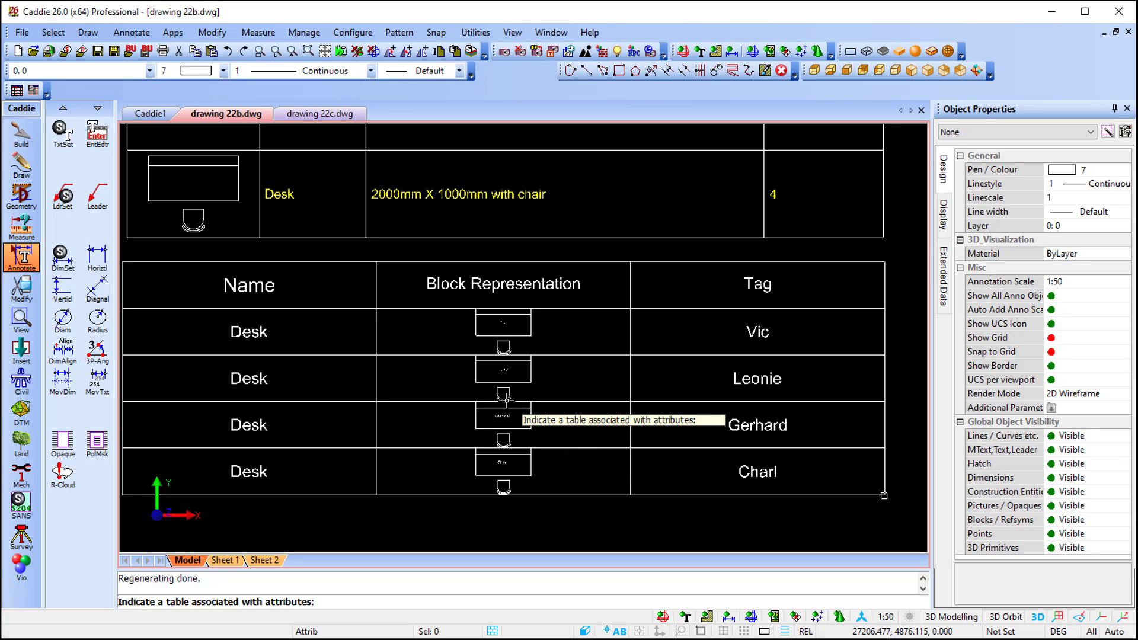
{"action": "left_click", "coordinate": [502, 376]}
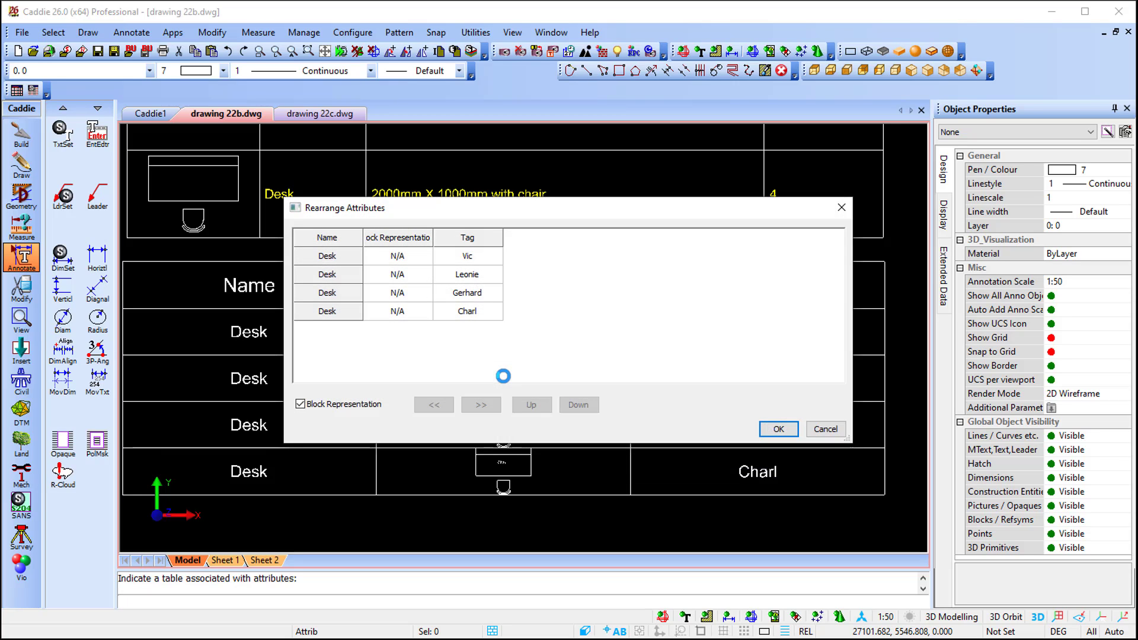
- Reorder the desk rows by moving the third row to first place and the resulting third row up to second, and apply
{"action": "left_click", "coordinate": [331, 293]}
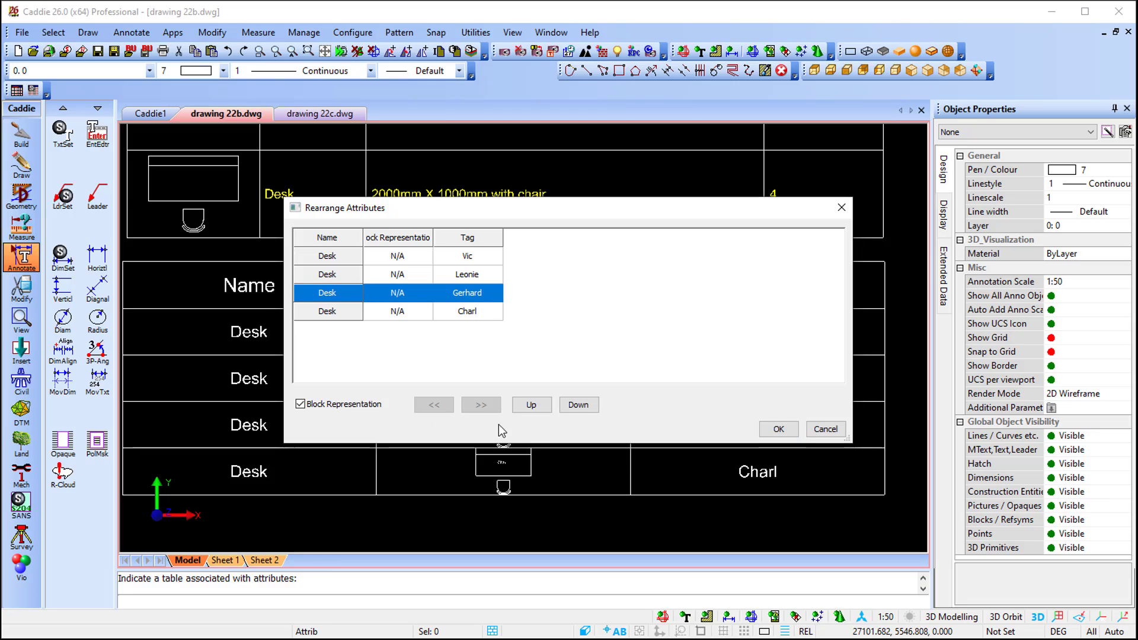
{"action": "left_click", "coordinate": [532, 405]}
{"action": "left_click", "coordinate": [535, 406]}
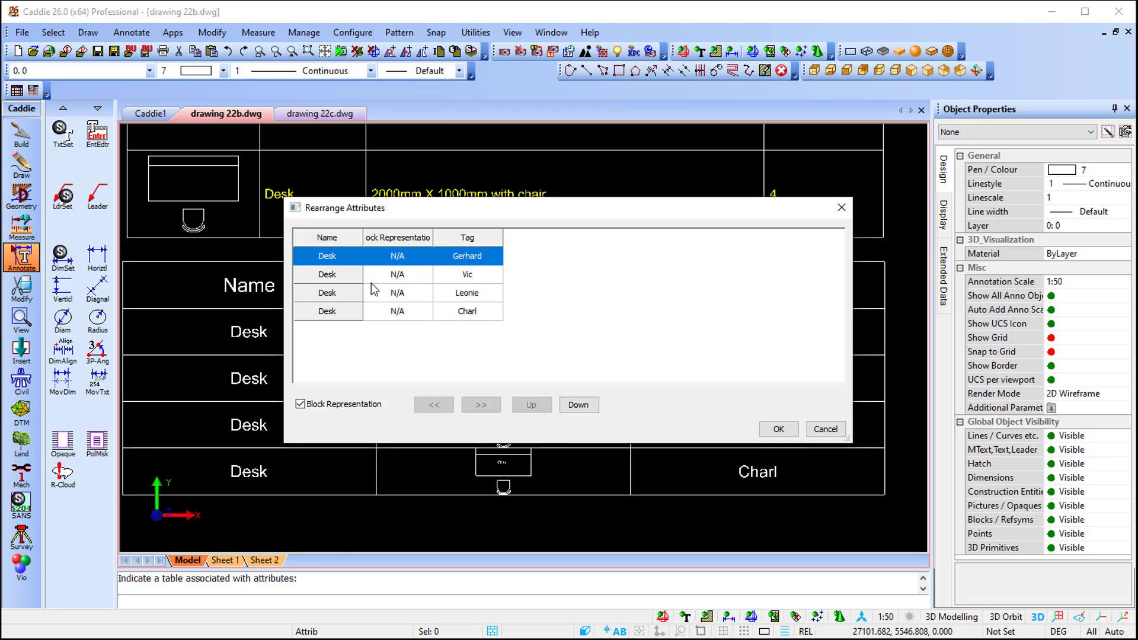
{"action": "left_click", "coordinate": [329, 292]}
{"action": "left_click", "coordinate": [531, 405]}
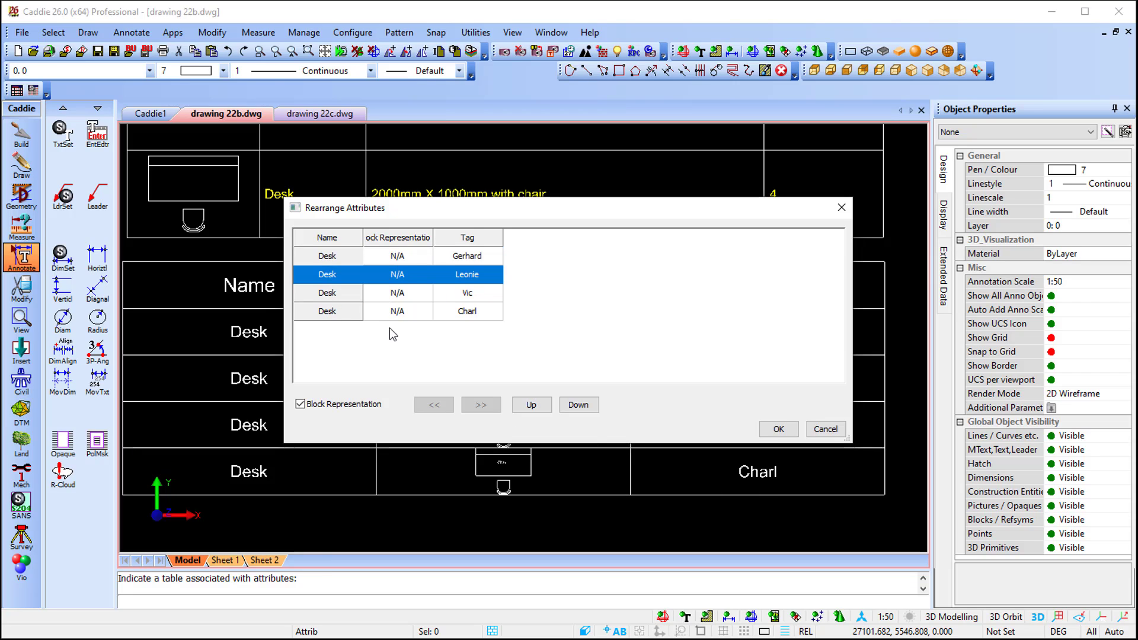
{"action": "left_click", "coordinate": [776, 430]}
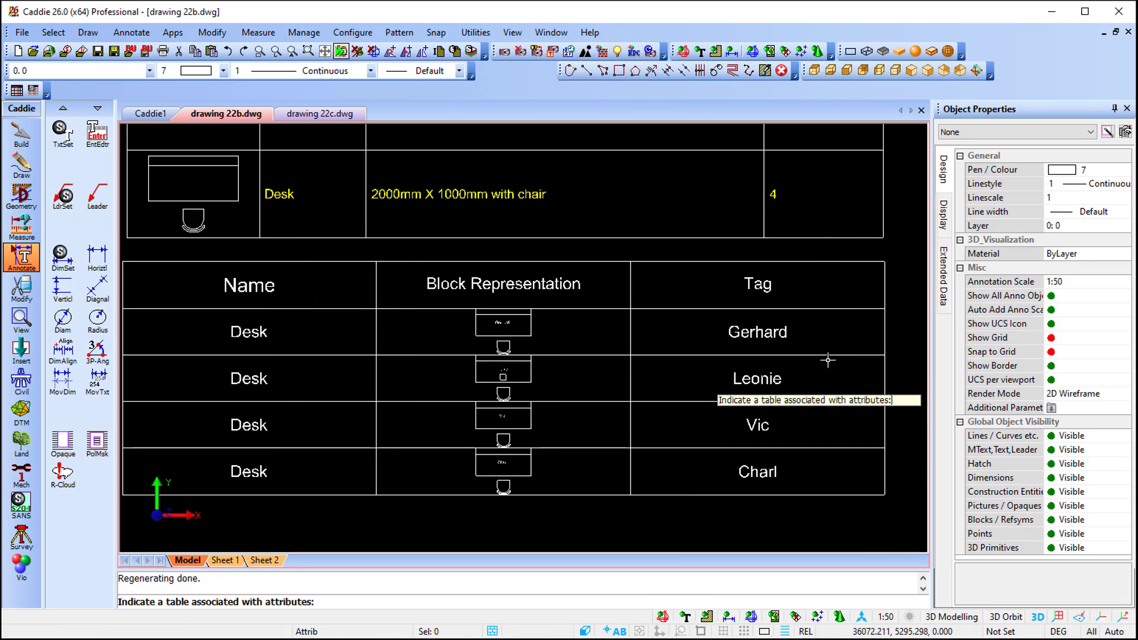
{"action": "key", "text": "Escape"}
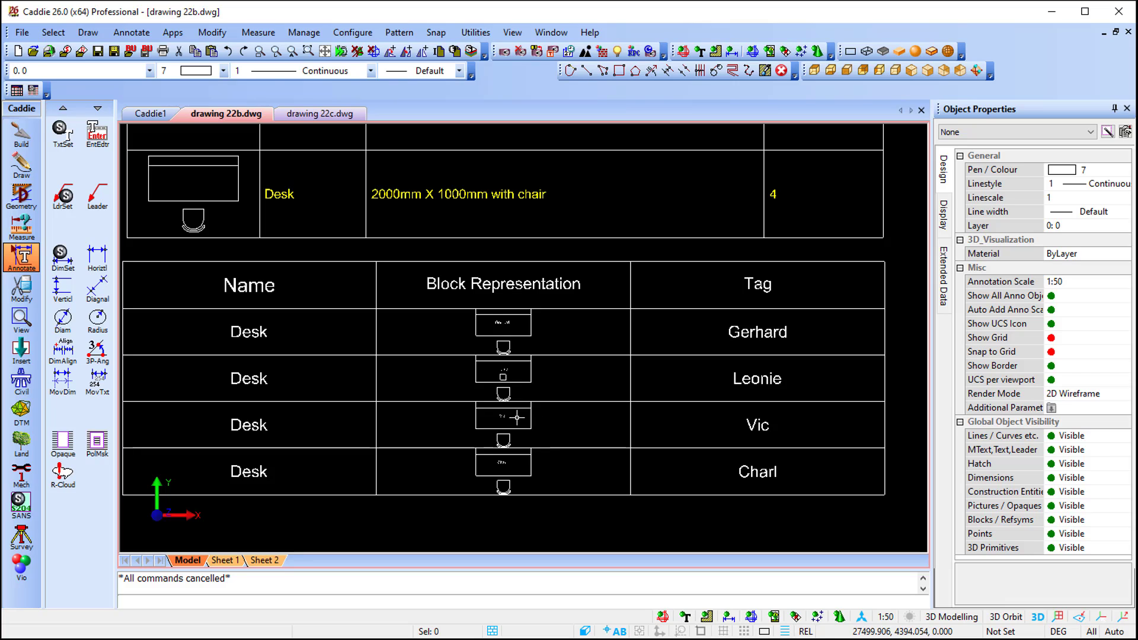
- Switch to drawing 22c.dwg and open its Desk block for editing
{"action": "left_click", "coordinate": [325, 115]}
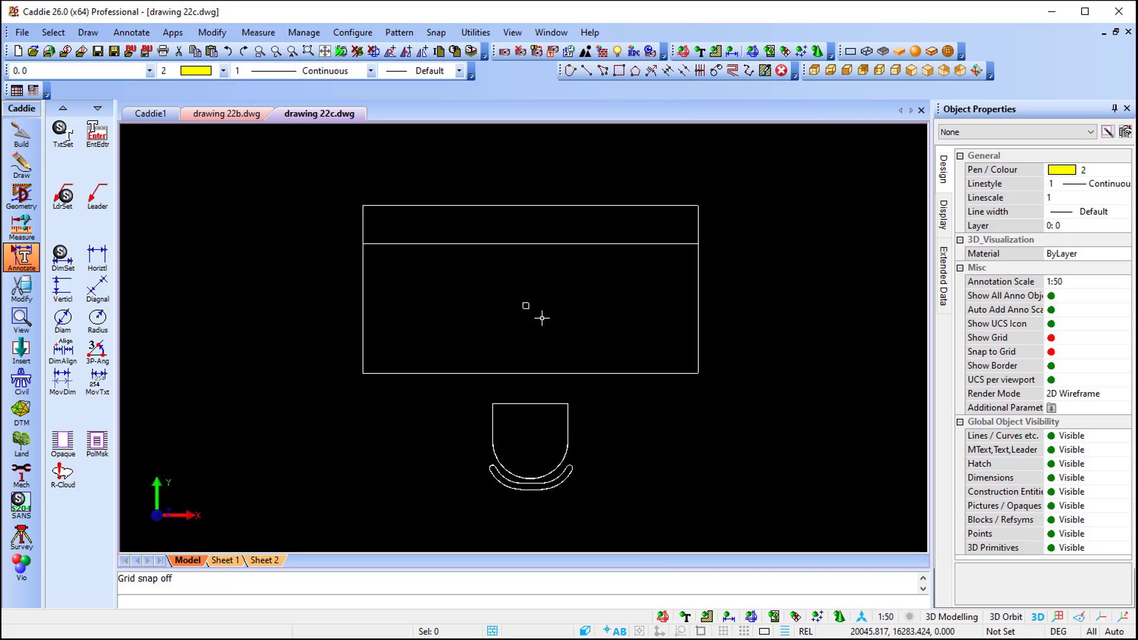
{"action": "left_click", "coordinate": [510, 250]}
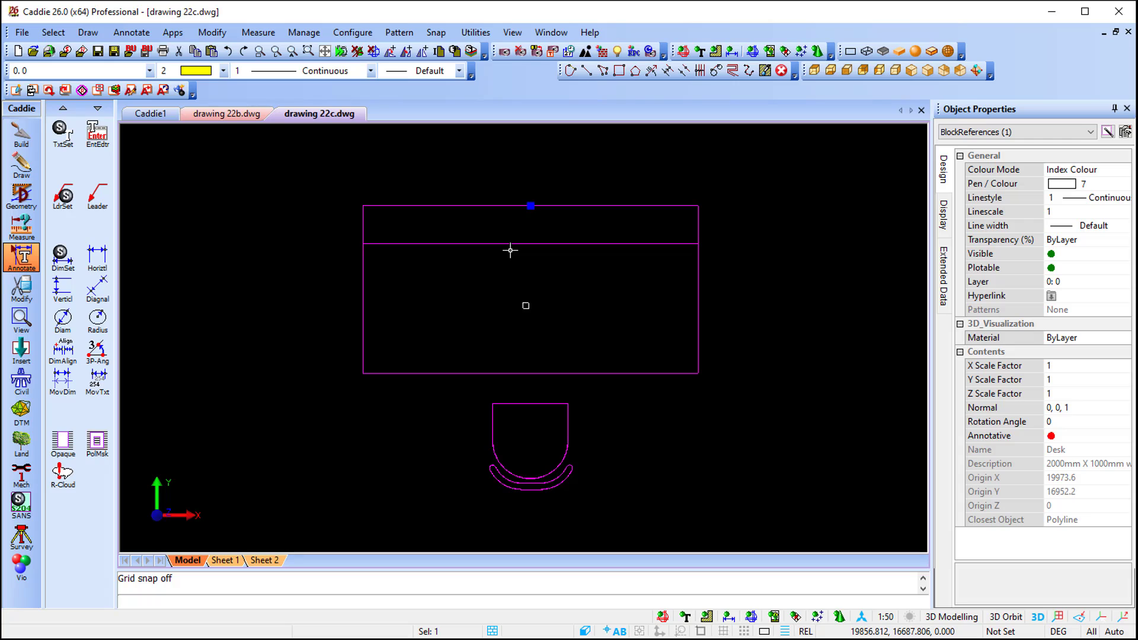
{"action": "right_click", "coordinate": [510, 250]}
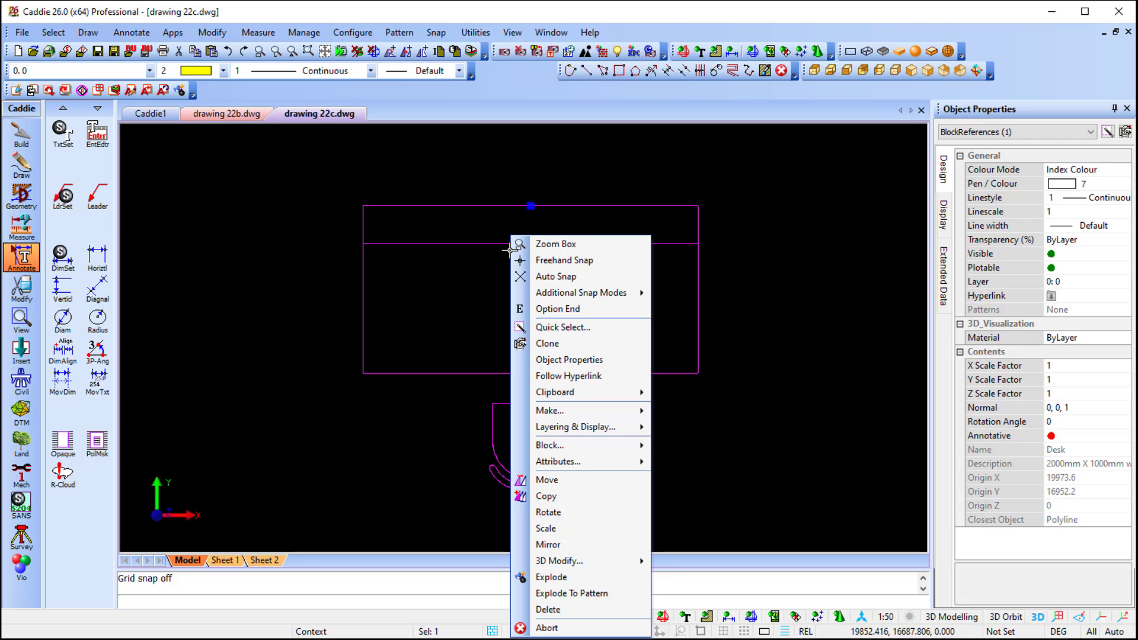
{"action": "mouse_move", "coordinate": [603, 450]}
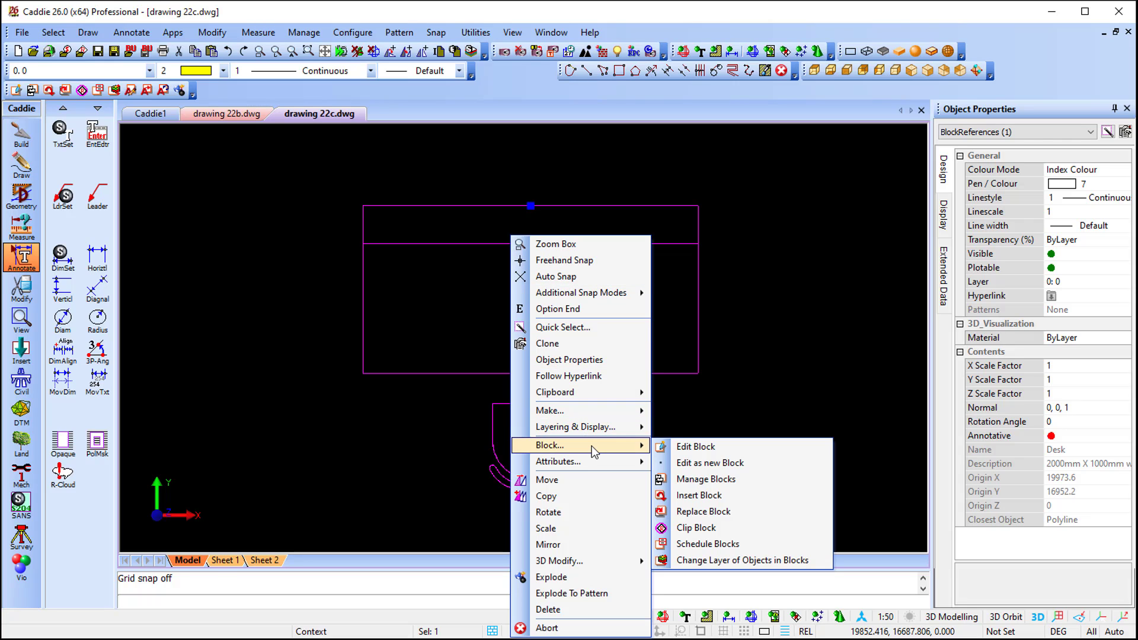
{"action": "left_click", "coordinate": [700, 447]}
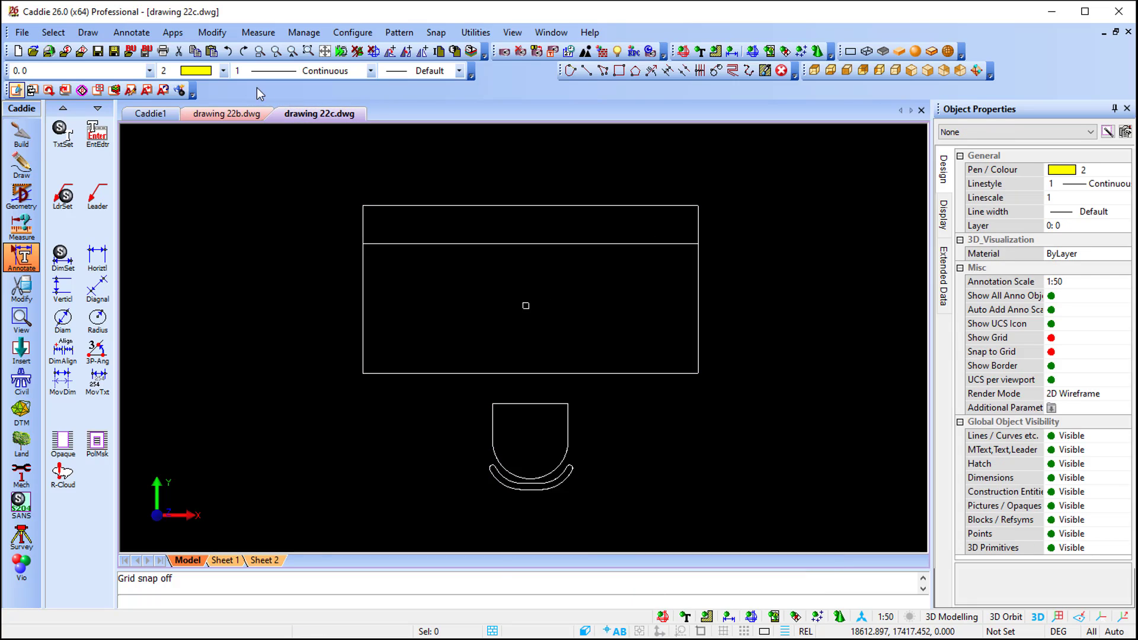
- Start a new attribute definition in the Desk block with the Multiple lines mode enabled
{"action": "left_click", "coordinate": [213, 32]}
{"action": "mouse_move", "coordinate": [266, 87]}
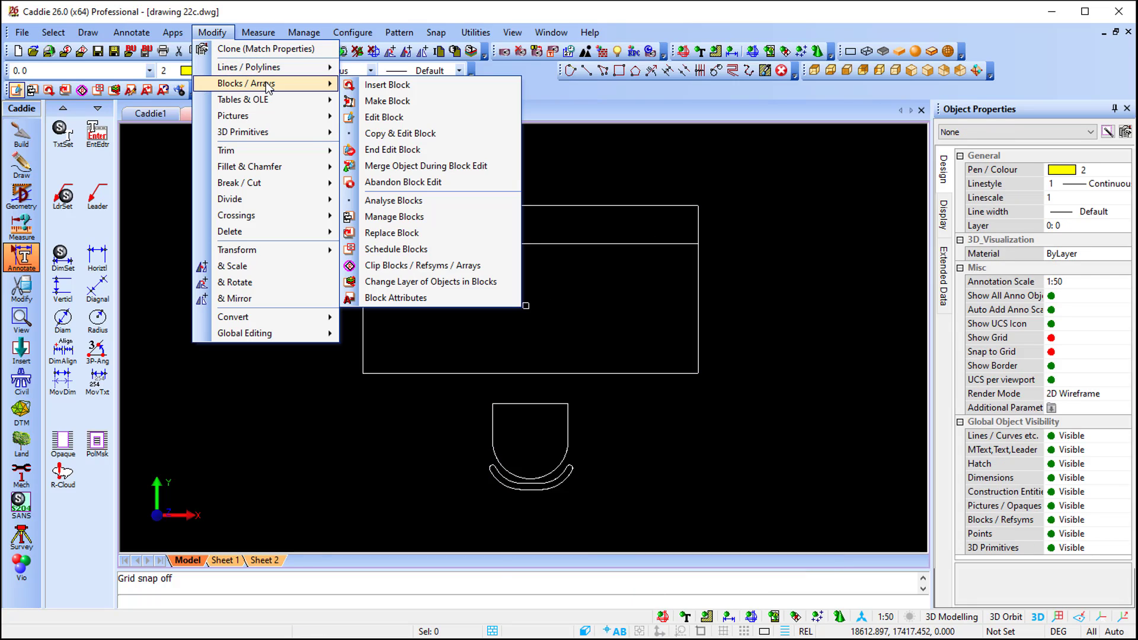
{"action": "left_click", "coordinate": [442, 300]}
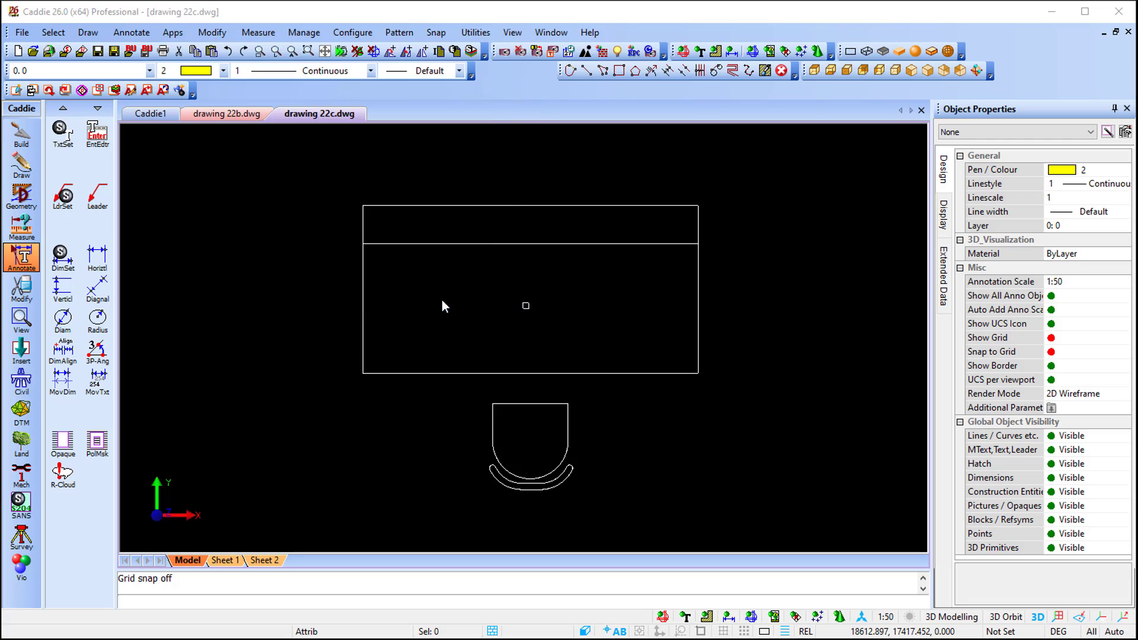
{"action": "left_click", "coordinate": [565, 332]}
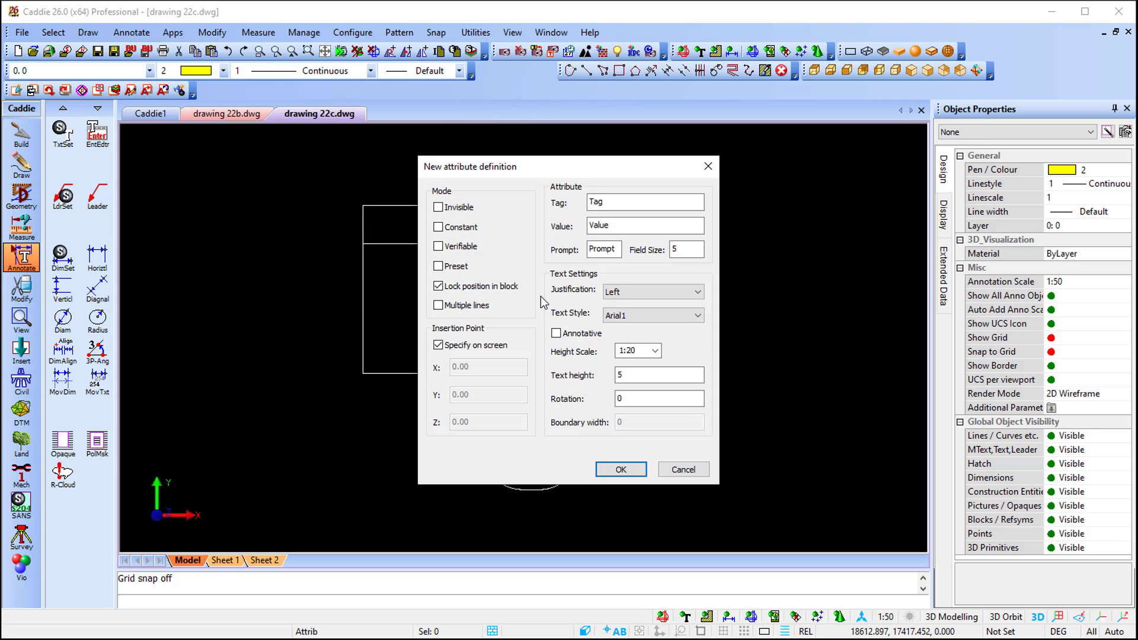
{"action": "left_click", "coordinate": [439, 306]}
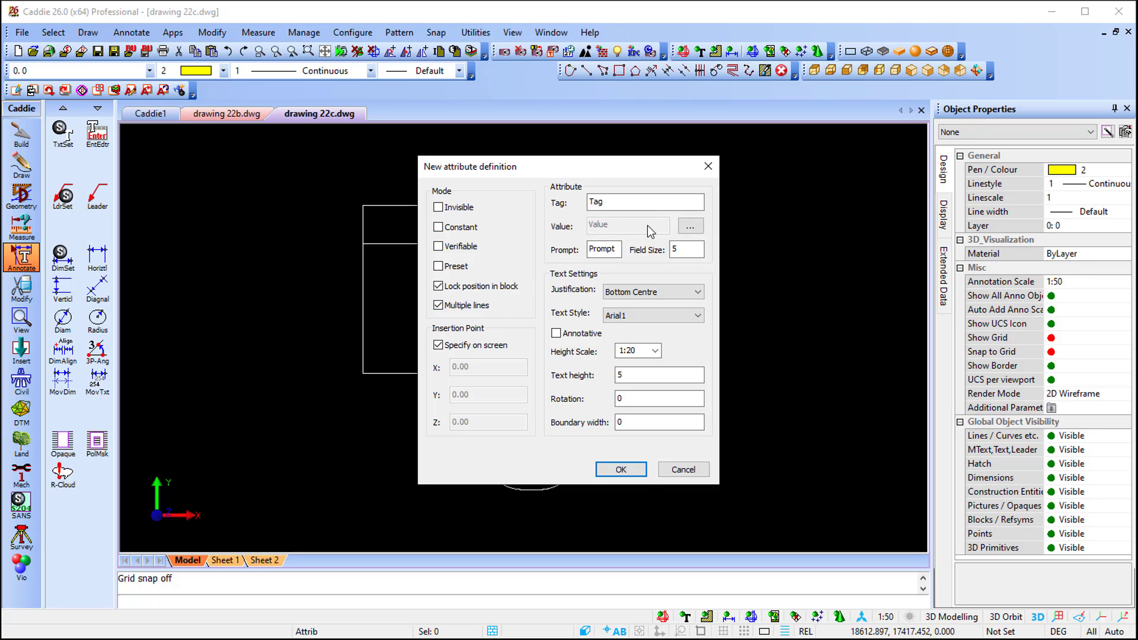
- Enter the attribute's value as three lines: "Name:", "Devision:" and "Office no:"
{"action": "left_click", "coordinate": [690, 227]}
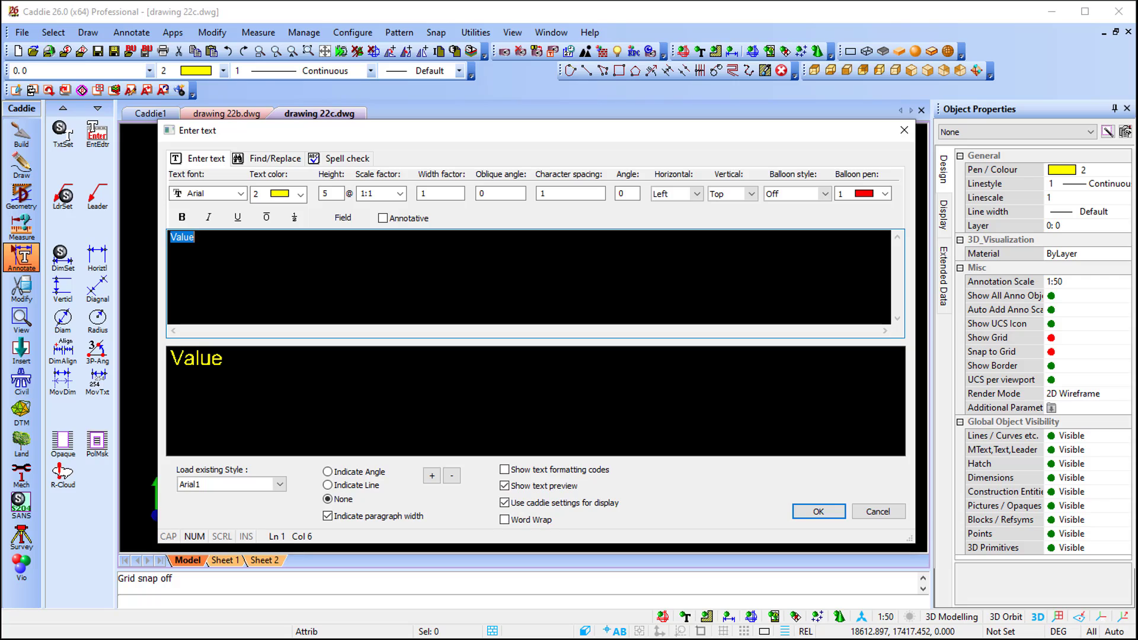
{"action": "type", "text": "Name"}
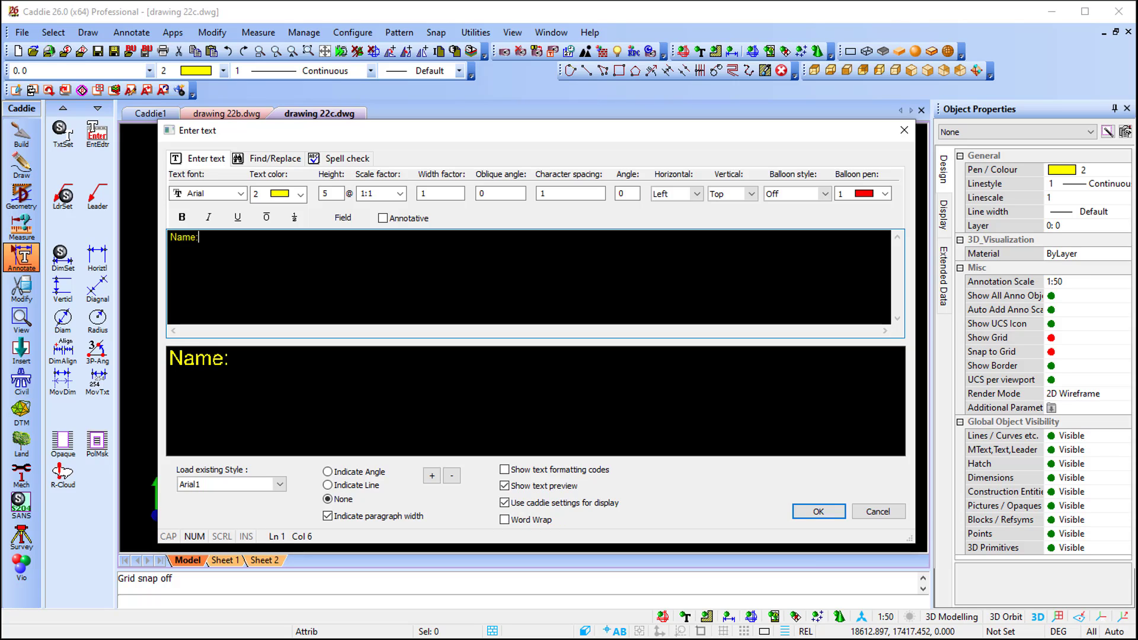
{"action": "type", "text": ":"}
{"action": "key", "text": "Return"}
{"action": "type", "text": "Devisio"}
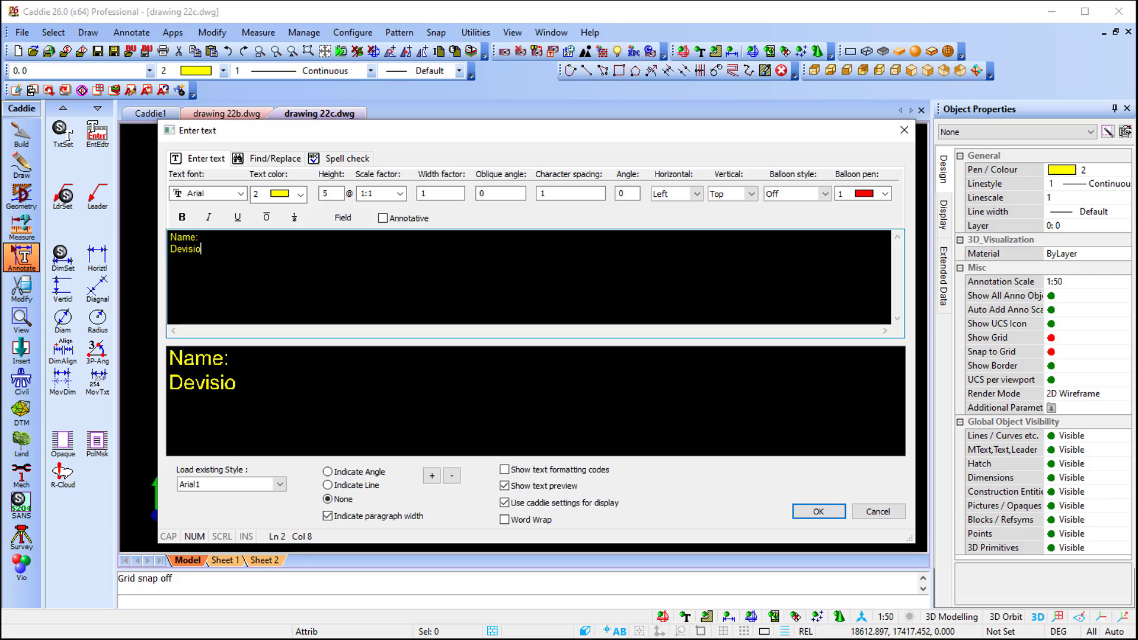
{"action": "type", "text": "n:"}
{"action": "key", "text": "Return"}
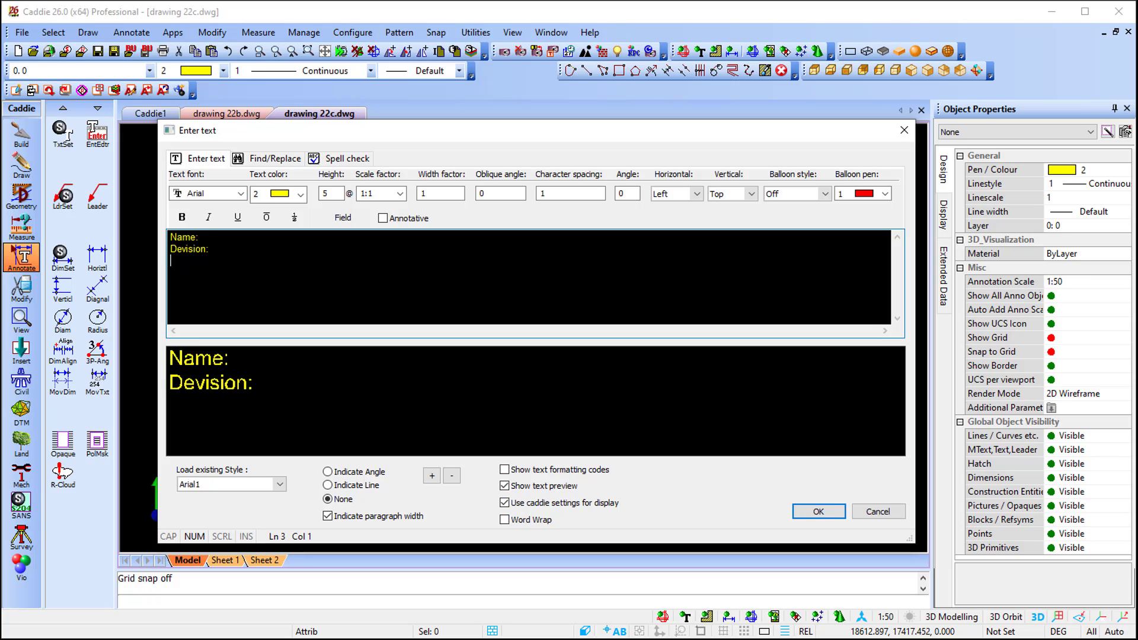
{"action": "type", "text": "Offic"}
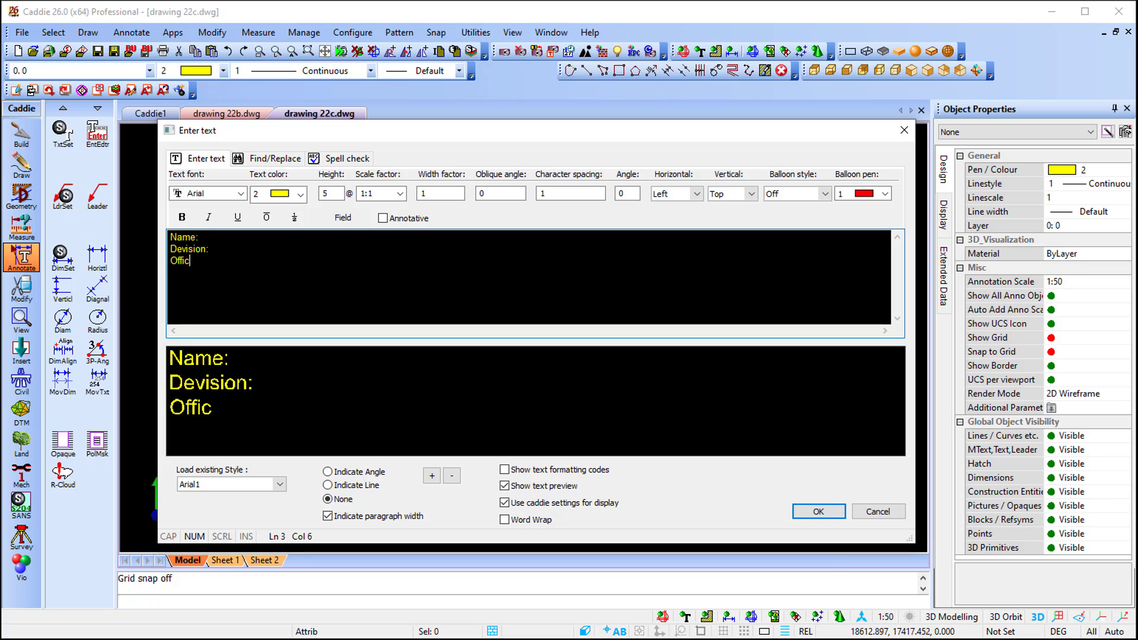
{"action": "type", "text": "e no:"}
{"action": "left_click", "coordinate": [827, 511]}
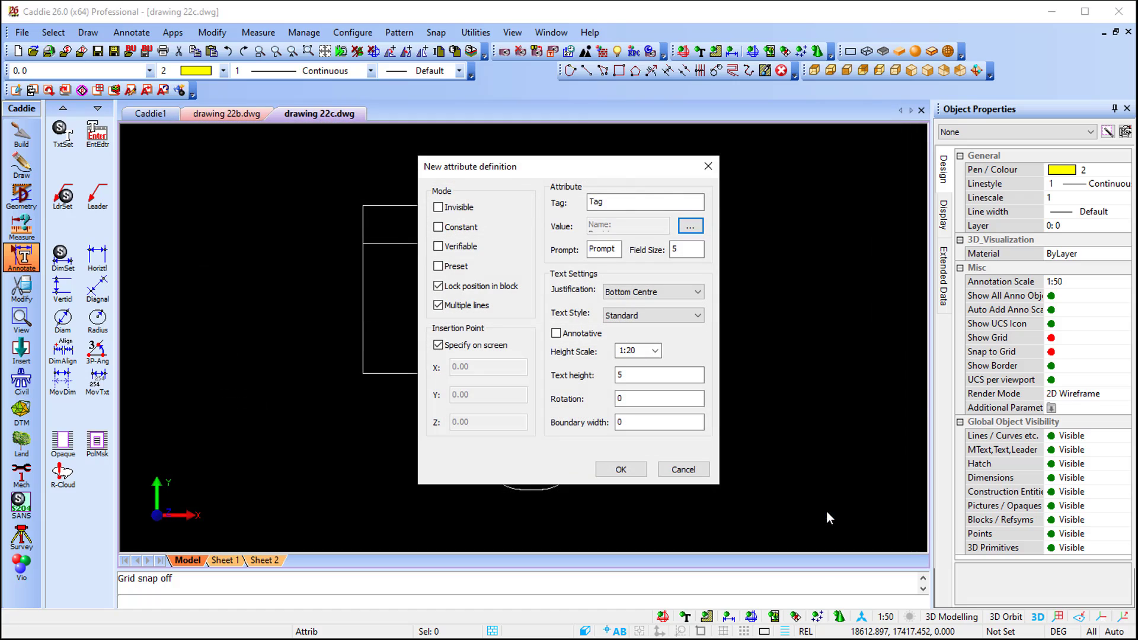
- Set the attribute's justification to Middle Centre with the Standard text style, and place it at the marker point on the desk top
{"action": "left_click", "coordinate": [668, 292]}
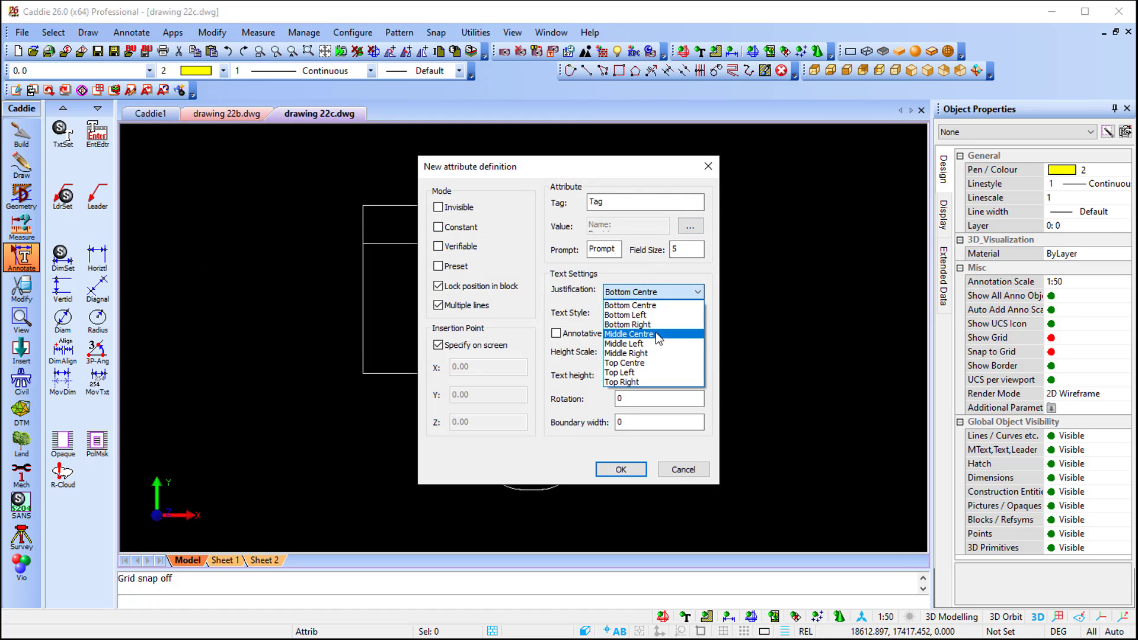
{"action": "left_click", "coordinate": [657, 334]}
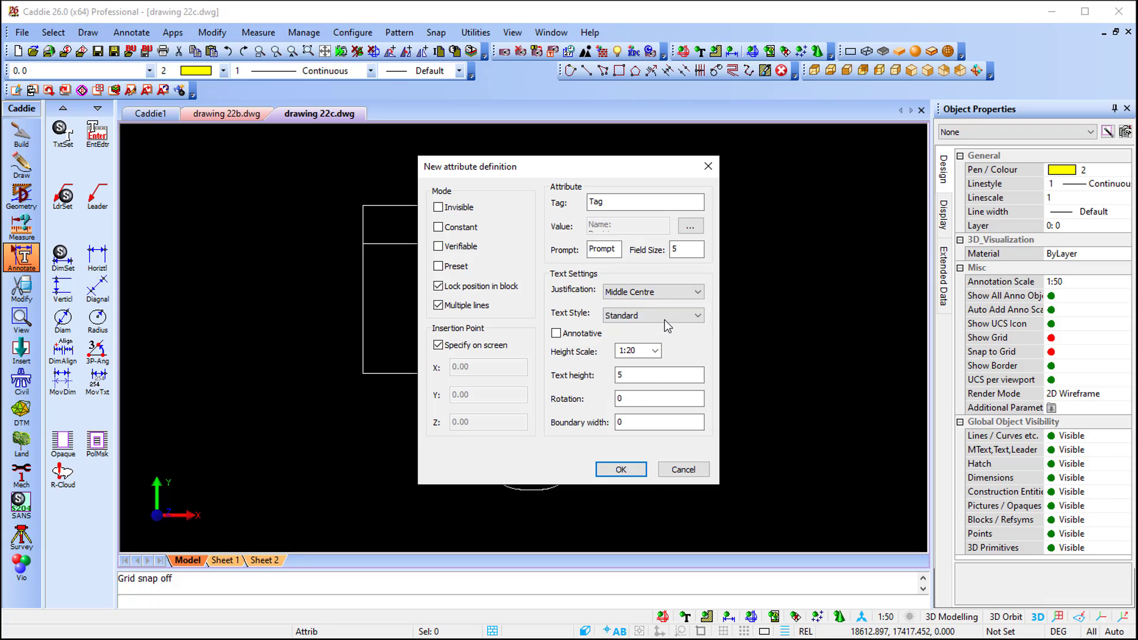
{"action": "left_click", "coordinate": [663, 314]}
{"action": "left_click", "coordinate": [663, 311]}
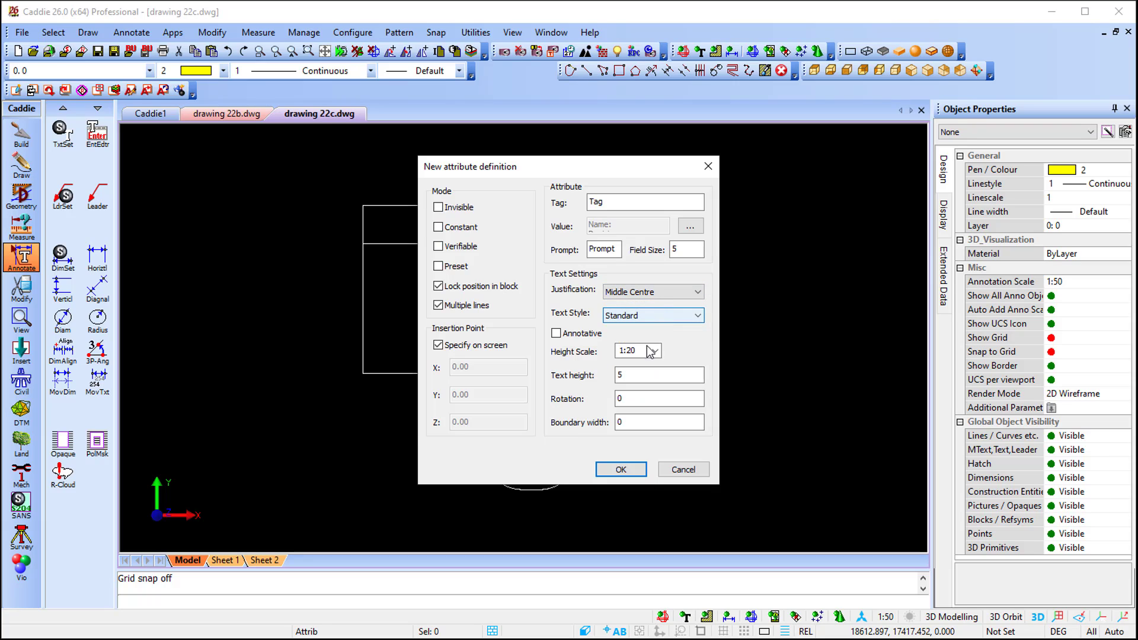
{"action": "left_click", "coordinate": [632, 472]}
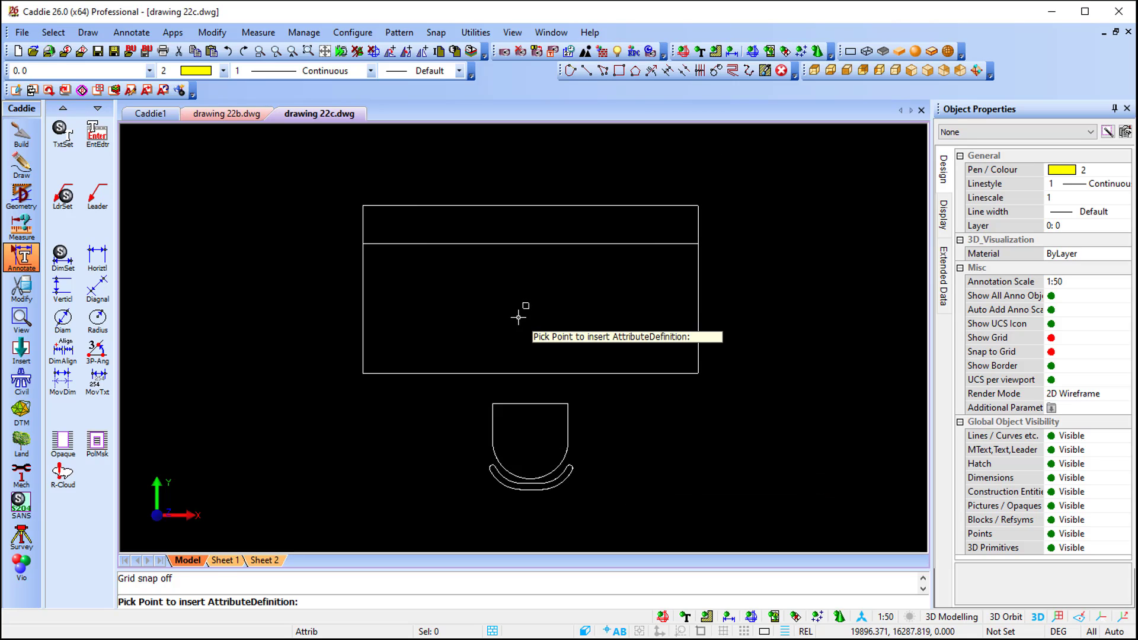
{"action": "left_click", "coordinate": [527, 306]}
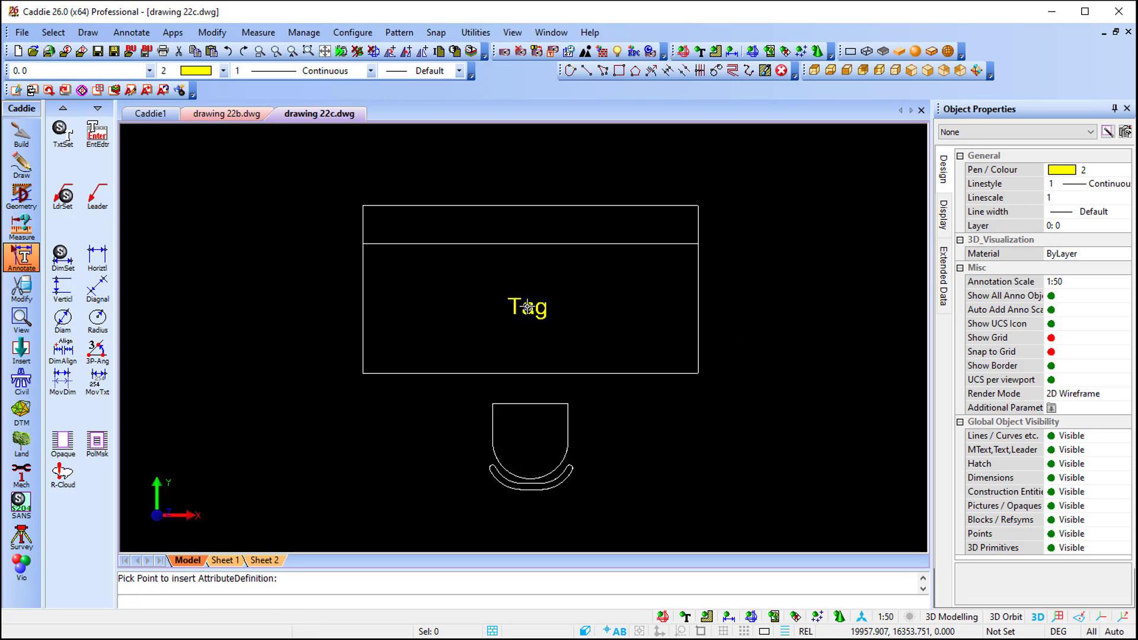
- End the Desk block edit and accept updating the attributes of its placed copies
{"action": "right_click", "coordinate": [555, 334]}
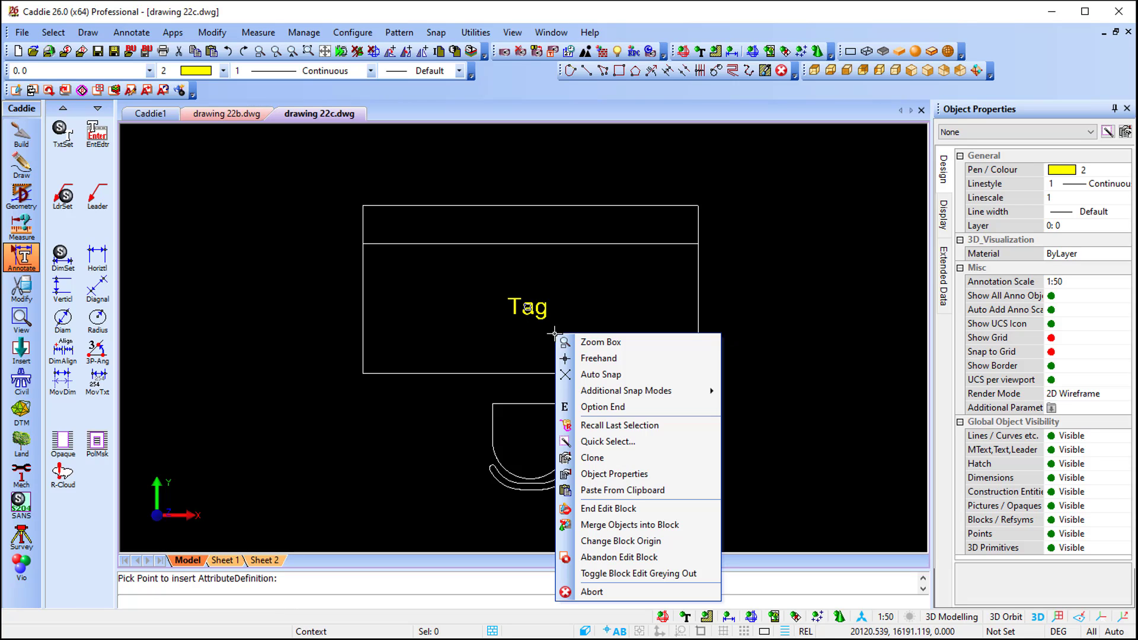
{"action": "left_click", "coordinate": [608, 509]}
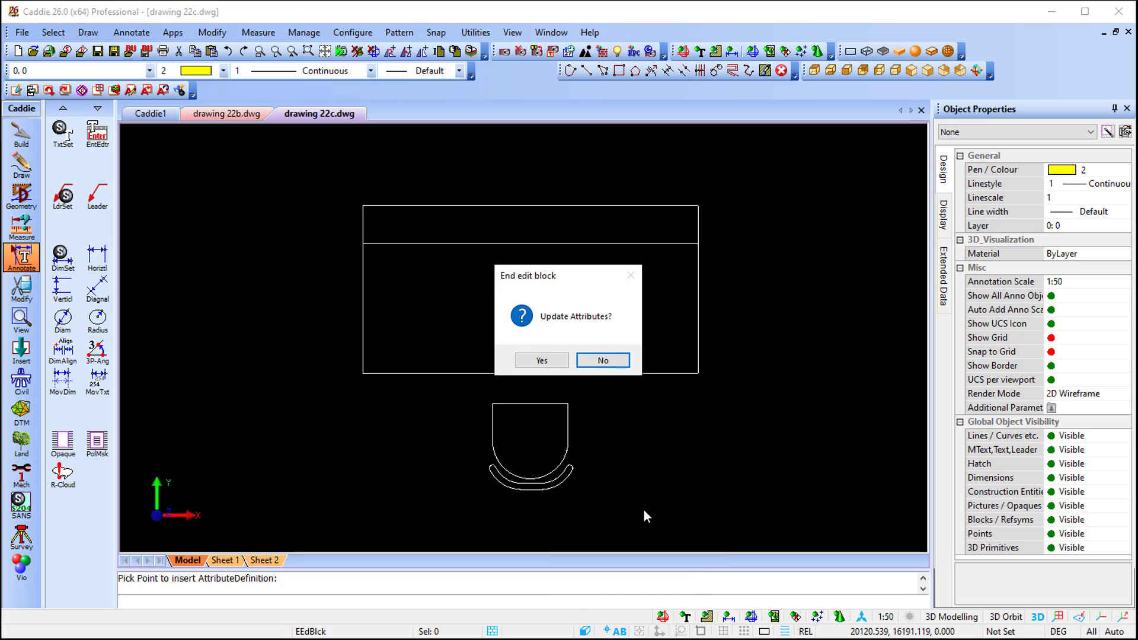
{"action": "left_click", "coordinate": [548, 362]}
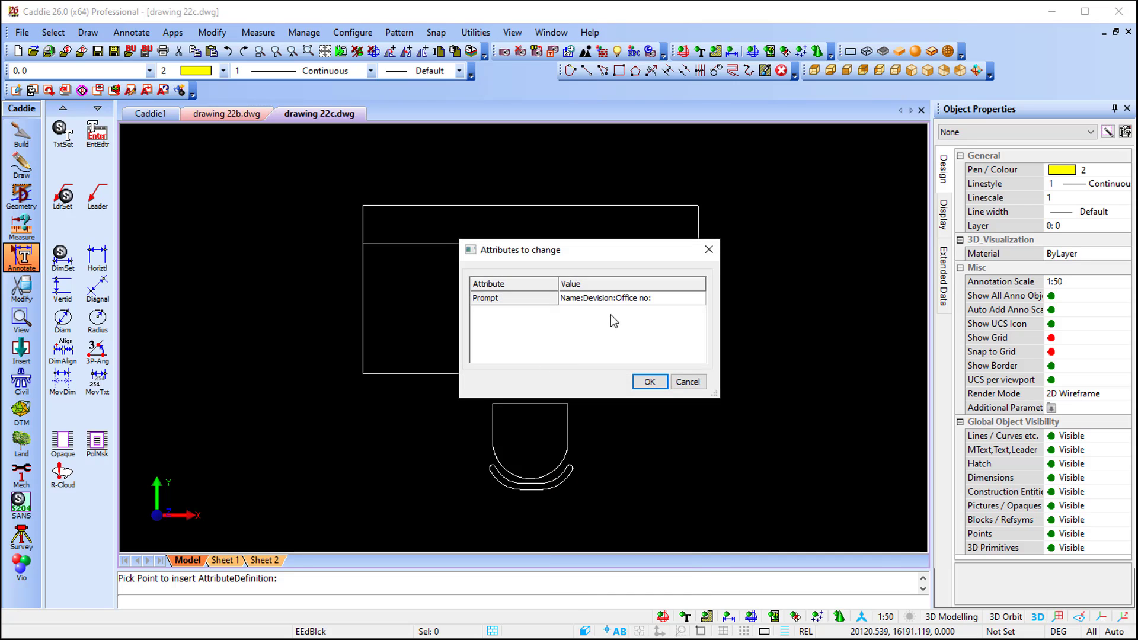
- Complete the desk's multi-line attribute with the occupant's name, devision Sales and office no. 2
{"action": "double_click", "coordinate": [625, 298]}
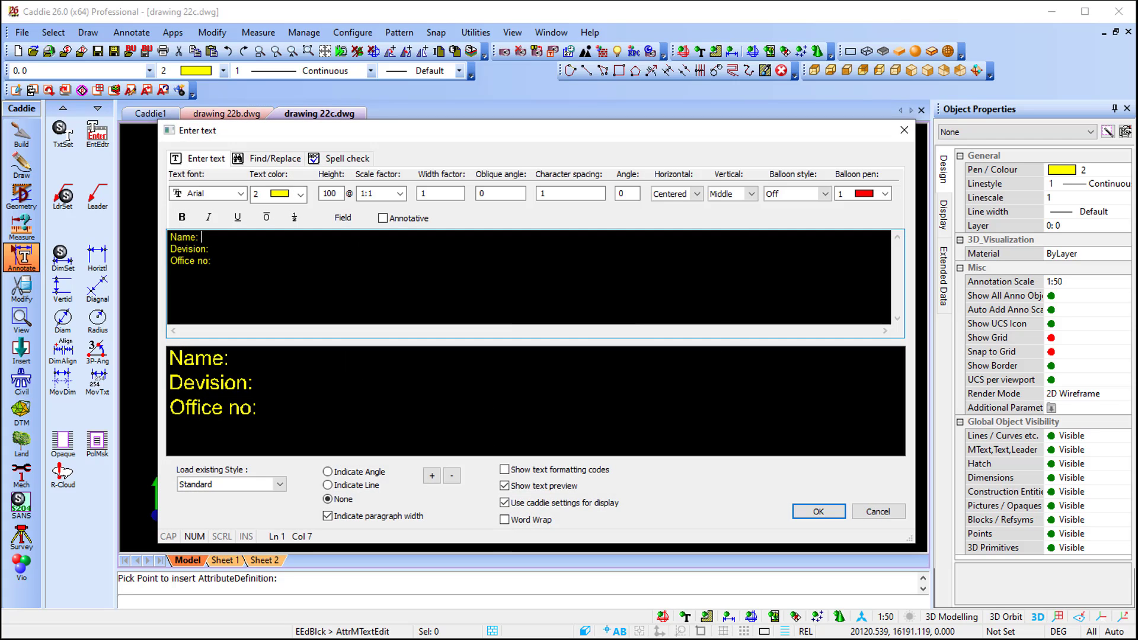
{"action": "type", "text": "Vic"}
{"action": "type", "text": " Sales"}
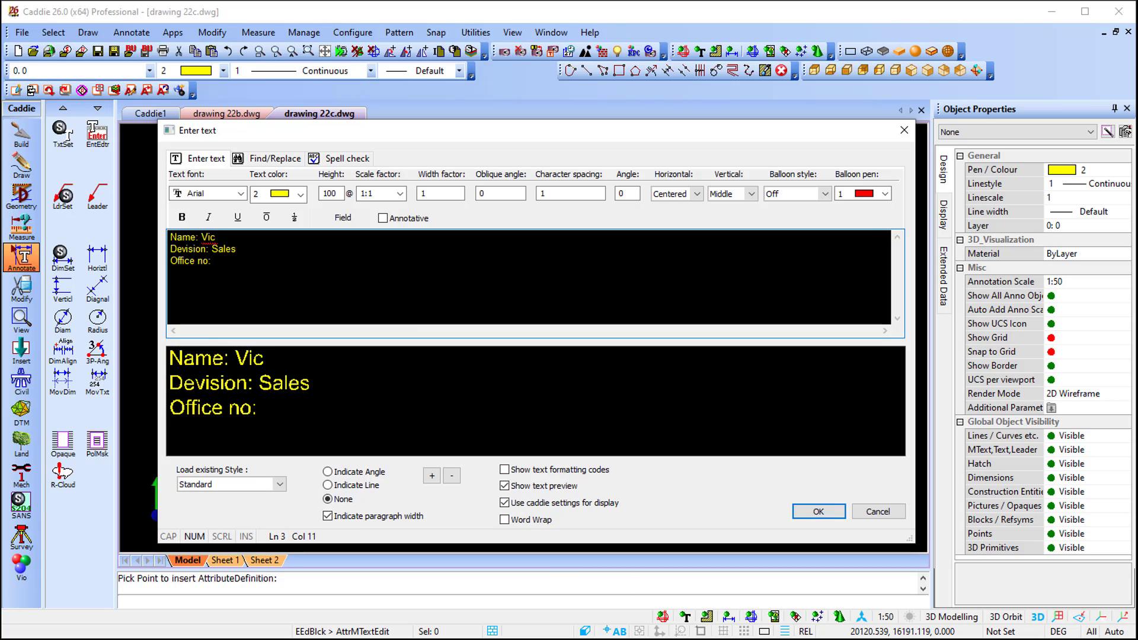
{"action": "type", "text": " 2"}
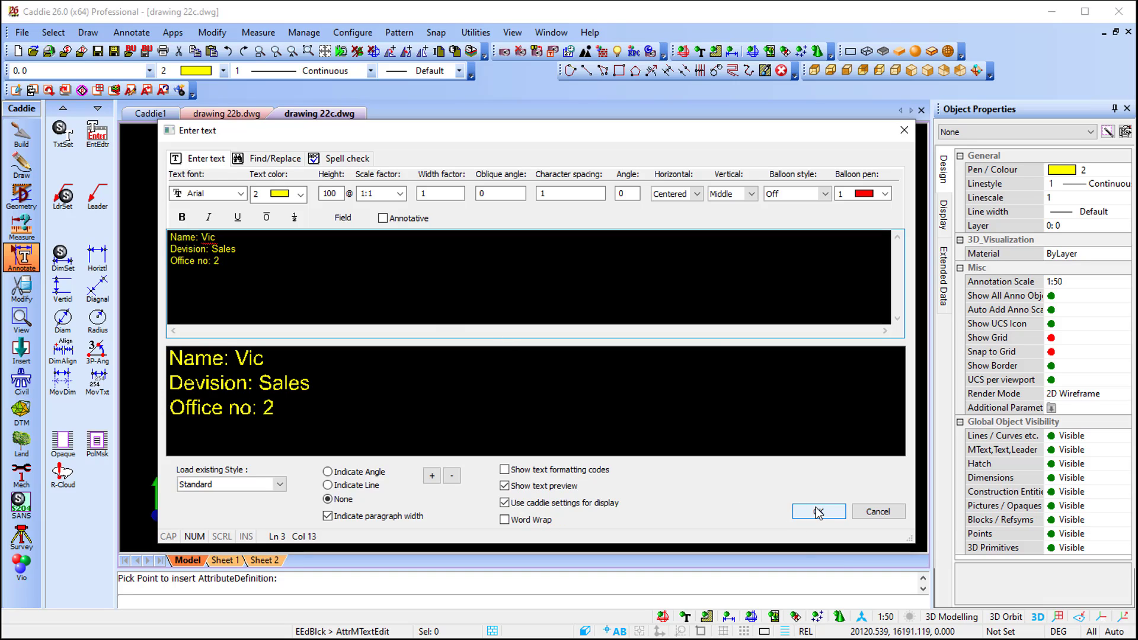
{"action": "left_click", "coordinate": [819, 511]}
{"action": "left_click", "coordinate": [649, 382]}
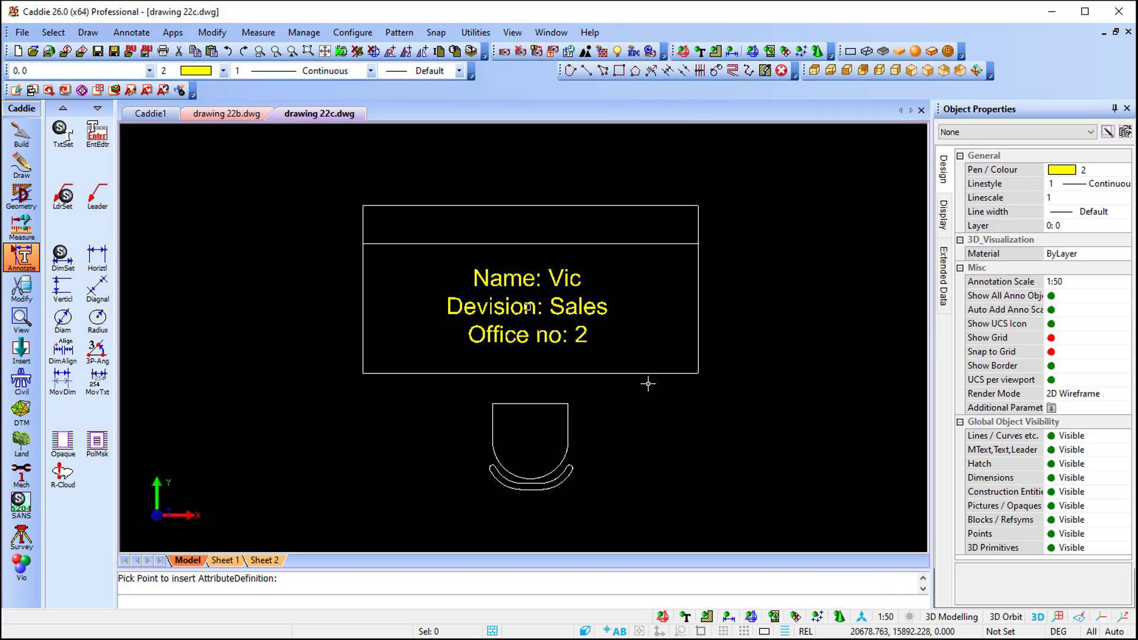
{"action": "key", "text": "Escape"}
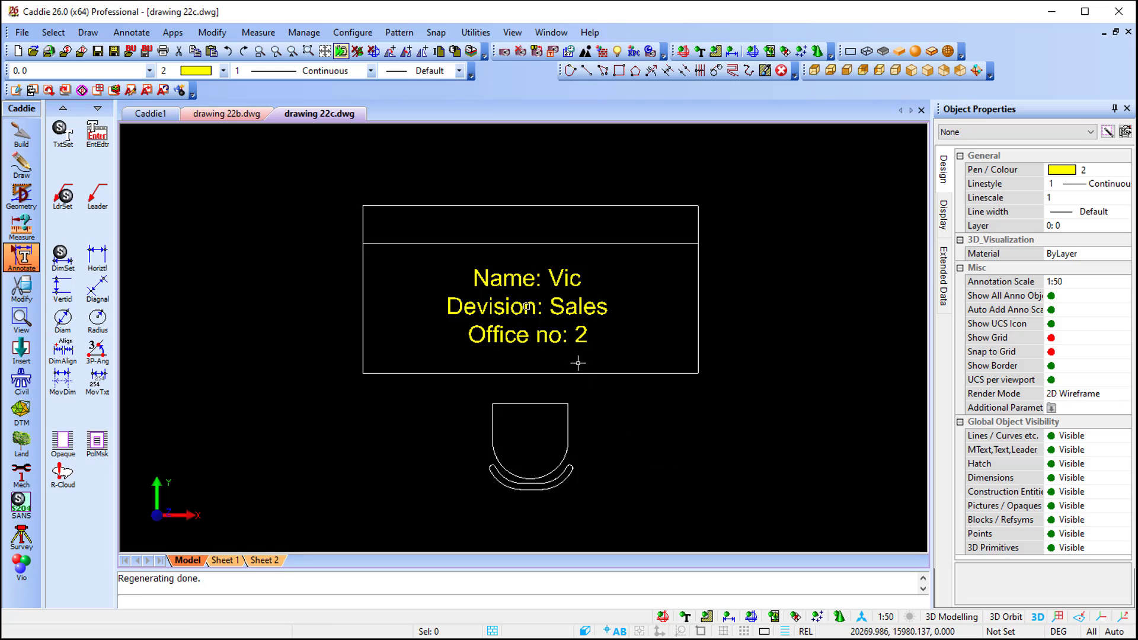
- Move the desk block up and to the left by its grip at the middle of the desk's back edge
{"action": "scroll", "coordinate": [572, 356], "scroll_direction": "down", "scroll_amount": 1}
{"action": "left_click", "coordinate": [560, 277]}
{"action": "left_click", "coordinate": [545, 256]}
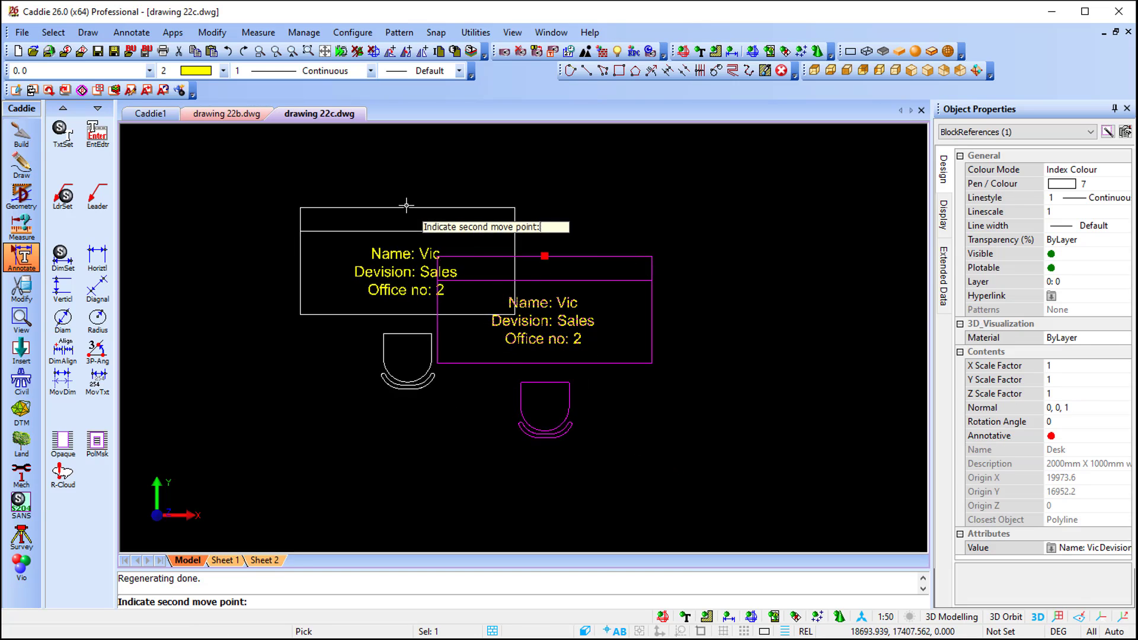
{"action": "left_click", "coordinate": [349, 198]}
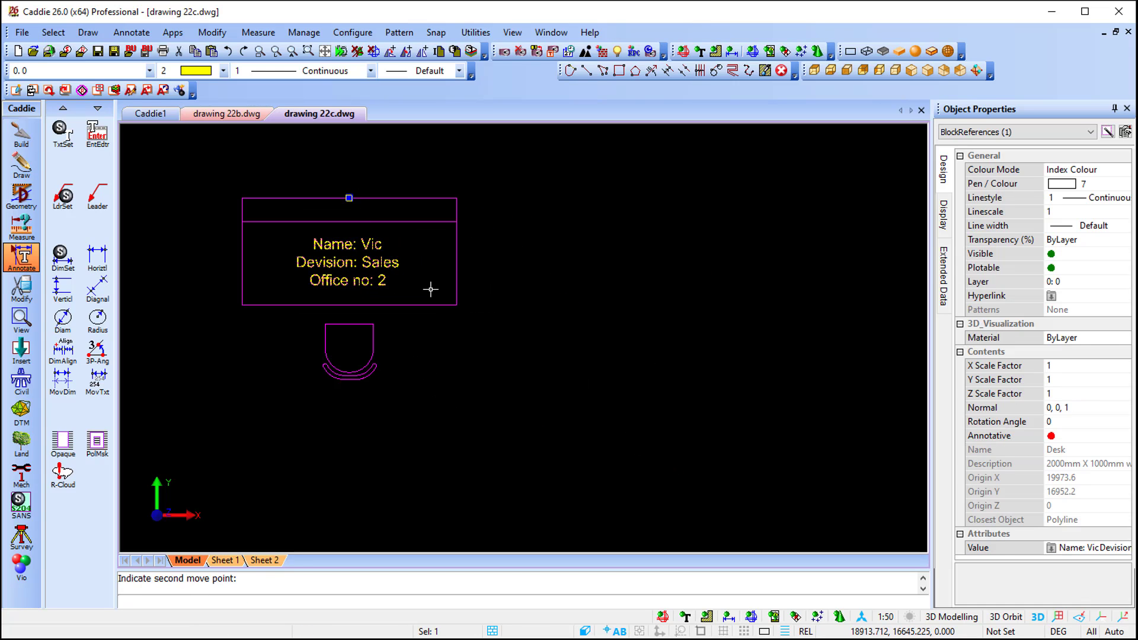
- Insert a second copy of the Desk block to the right of the existing desk, level with it
{"action": "left_click", "coordinate": [212, 33]}
{"action": "mouse_move", "coordinate": [250, 84]}
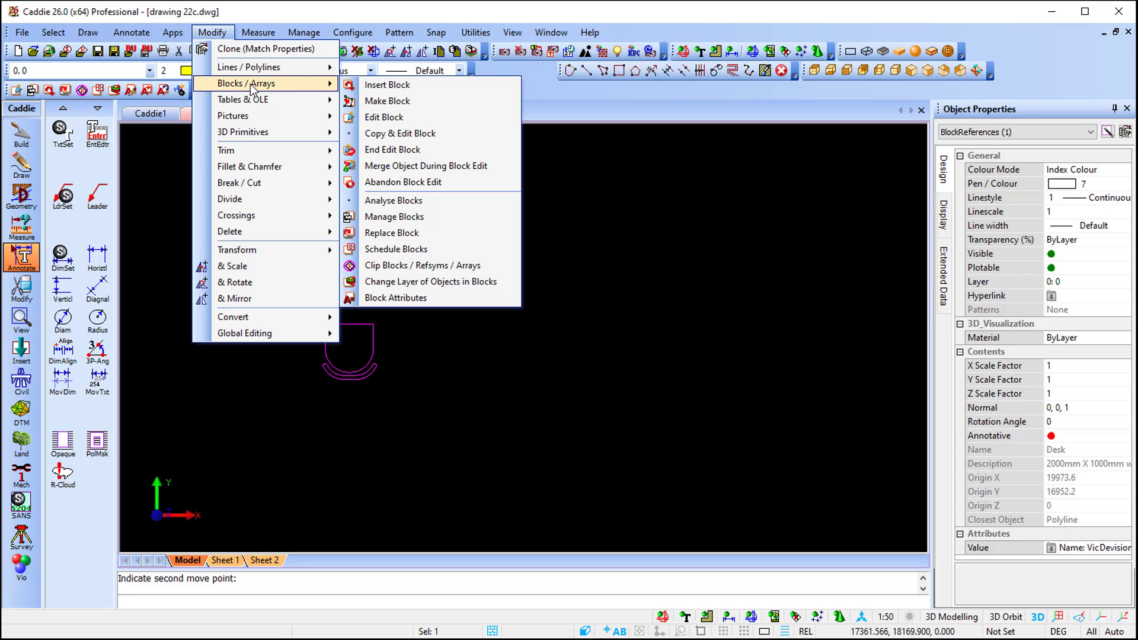
{"action": "left_click", "coordinate": [426, 85]}
{"action": "left_click", "coordinate": [674, 241]}
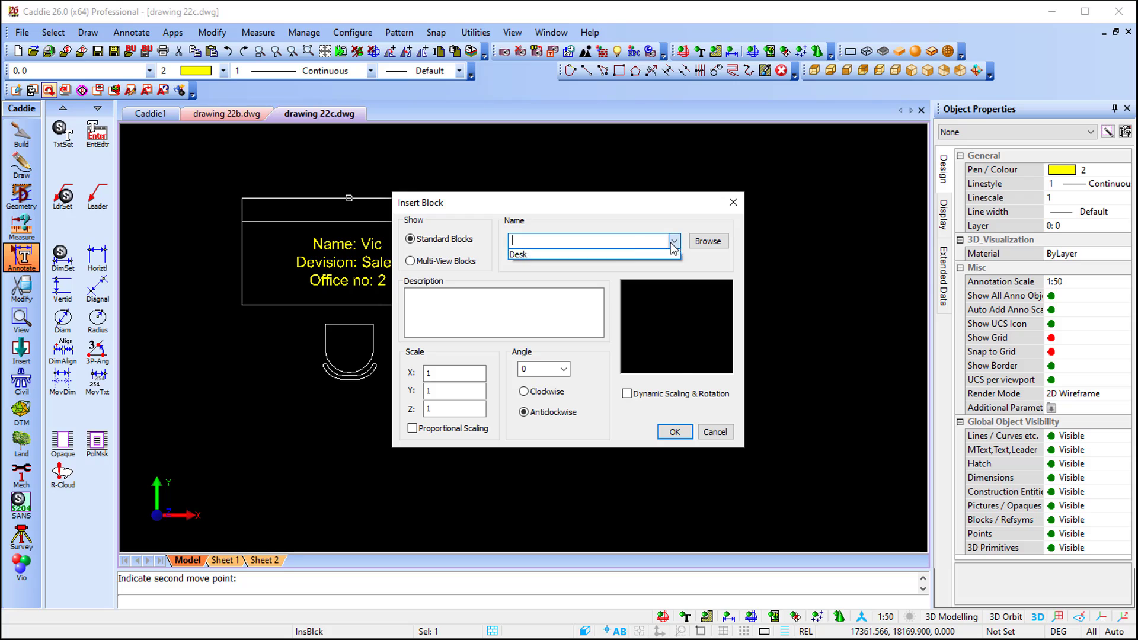
{"action": "left_click", "coordinate": [617, 255]}
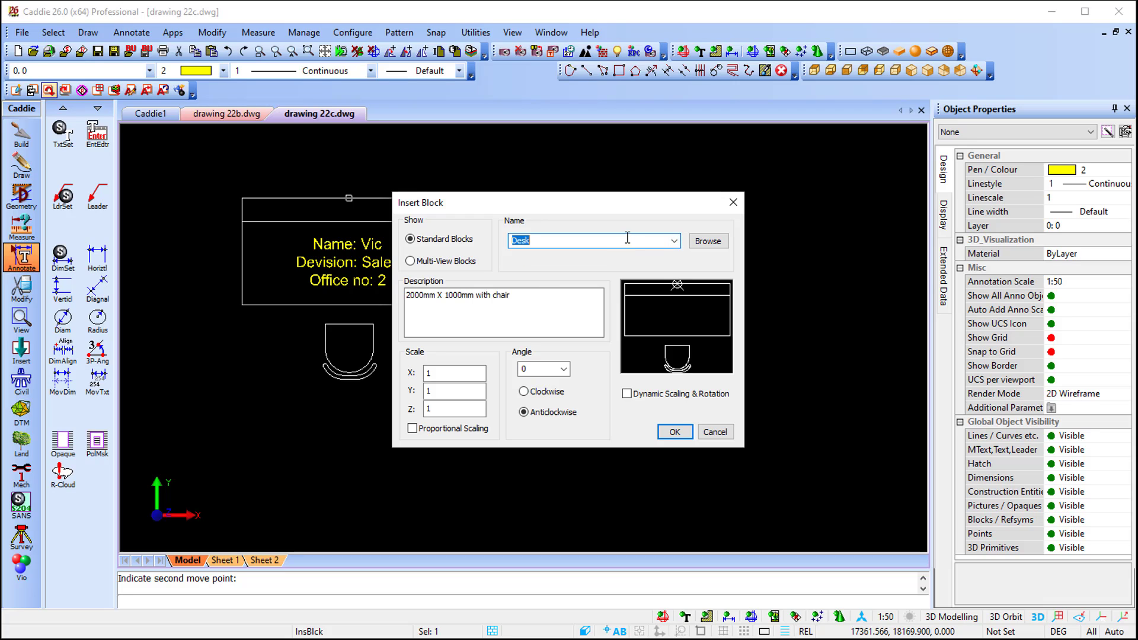
{"action": "left_click", "coordinate": [675, 432]}
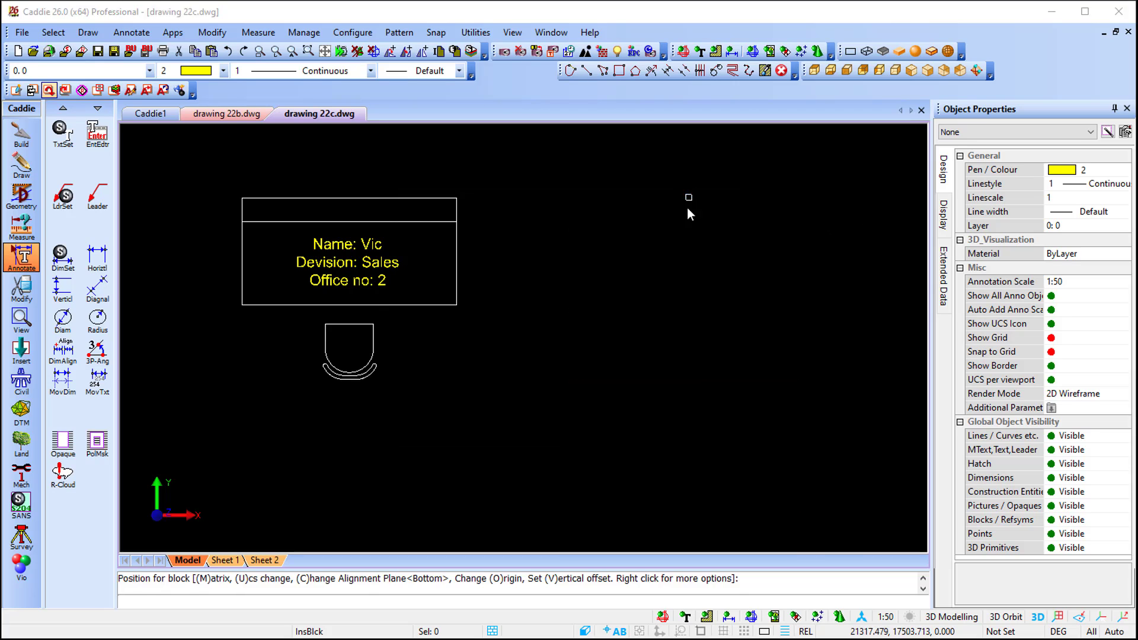
{"action": "left_click", "coordinate": [687, 207]}
- Complete the second desk's multi-line attribute with its occupant's name, devision Sales and office no. 3, and finish inserting blocks
{"action": "left_click", "coordinate": [599, 295]}
{"action": "left_click", "coordinate": [598, 296]}
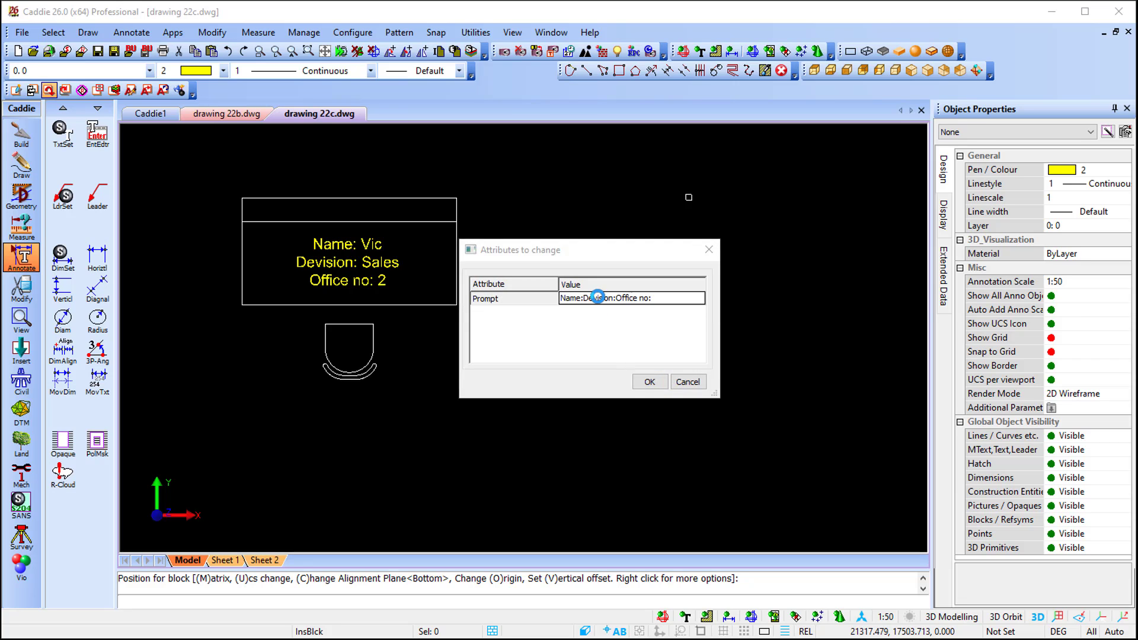
{"action": "left_click", "coordinate": [236, 236]}
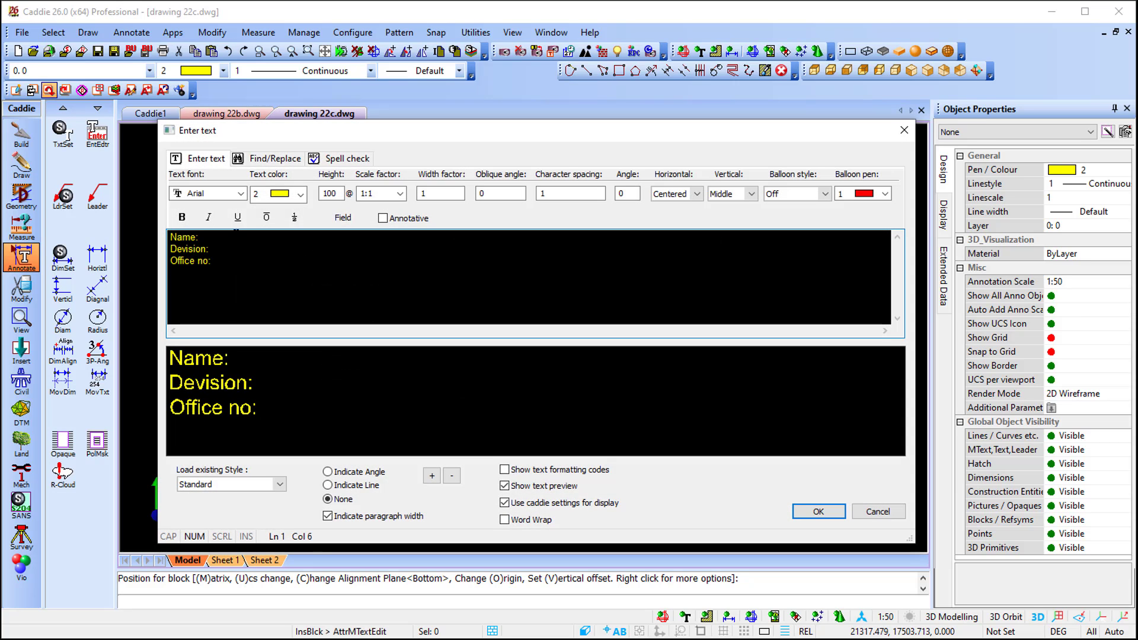
{"action": "type", "text": "Gerhard"}
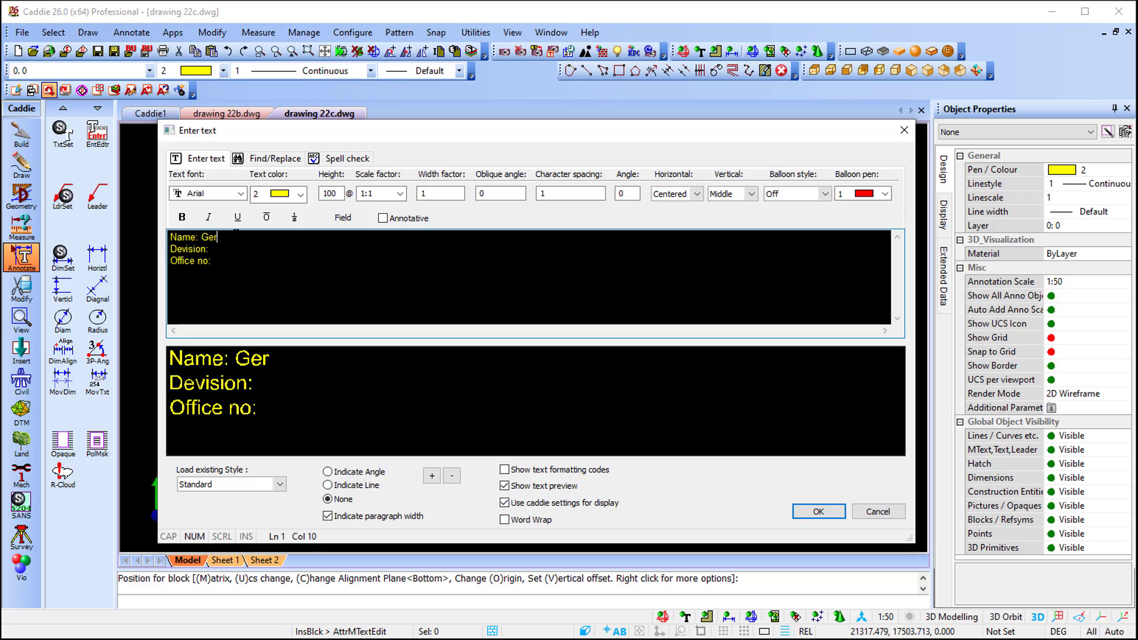
{"action": "left_click", "coordinate": [209, 248]}
{"action": "type", "text": "Sales"}
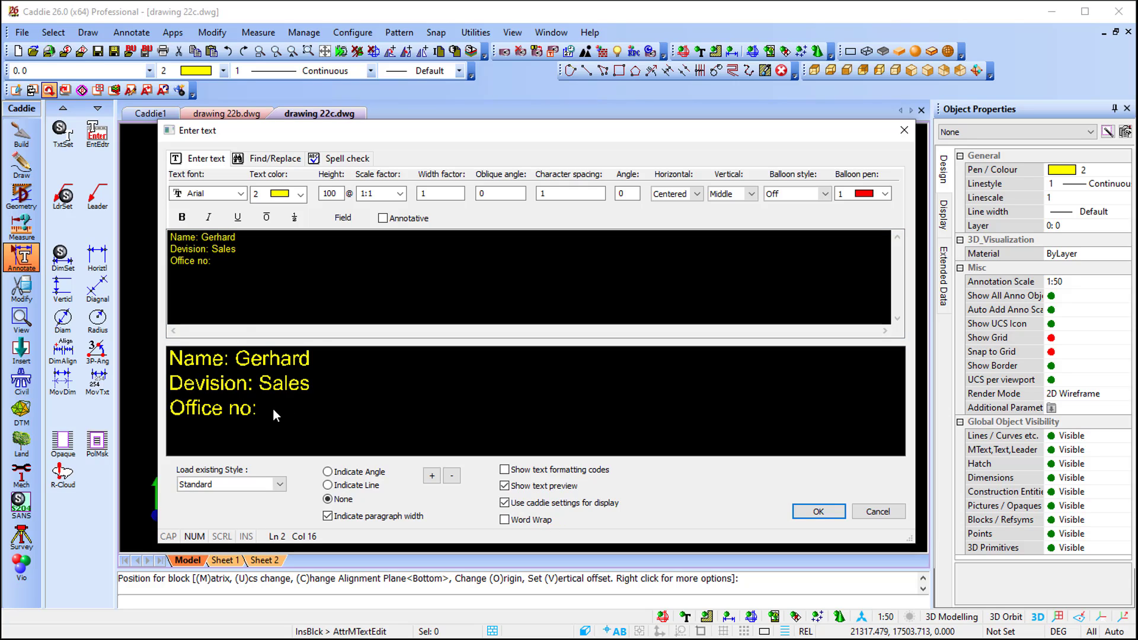
{"action": "key", "text": "Down"}
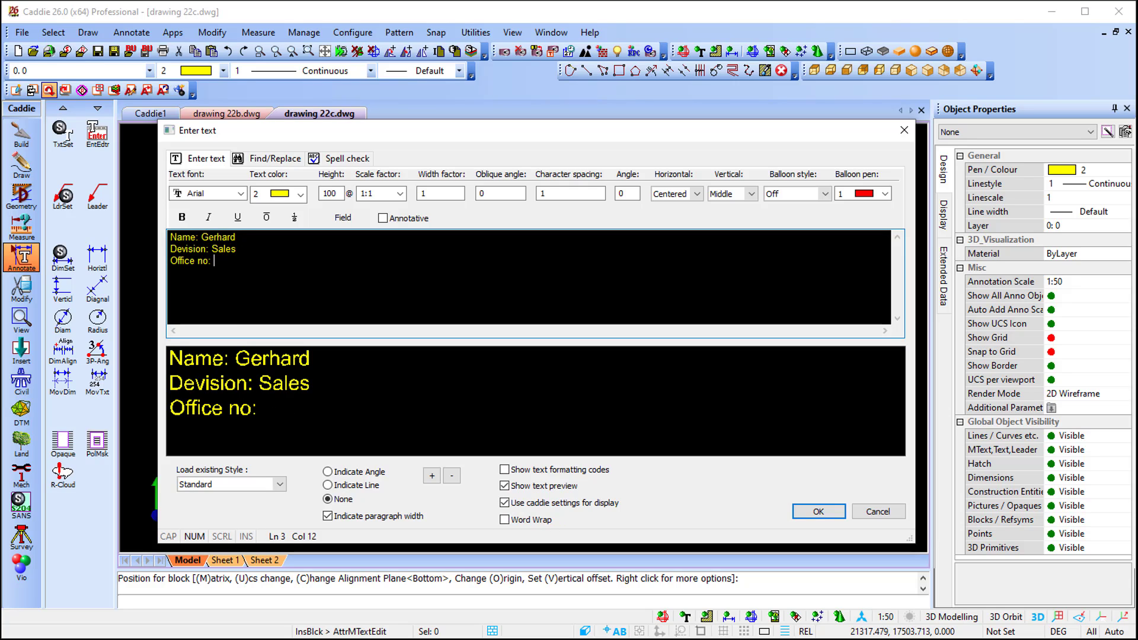
{"action": "type", "text": "3"}
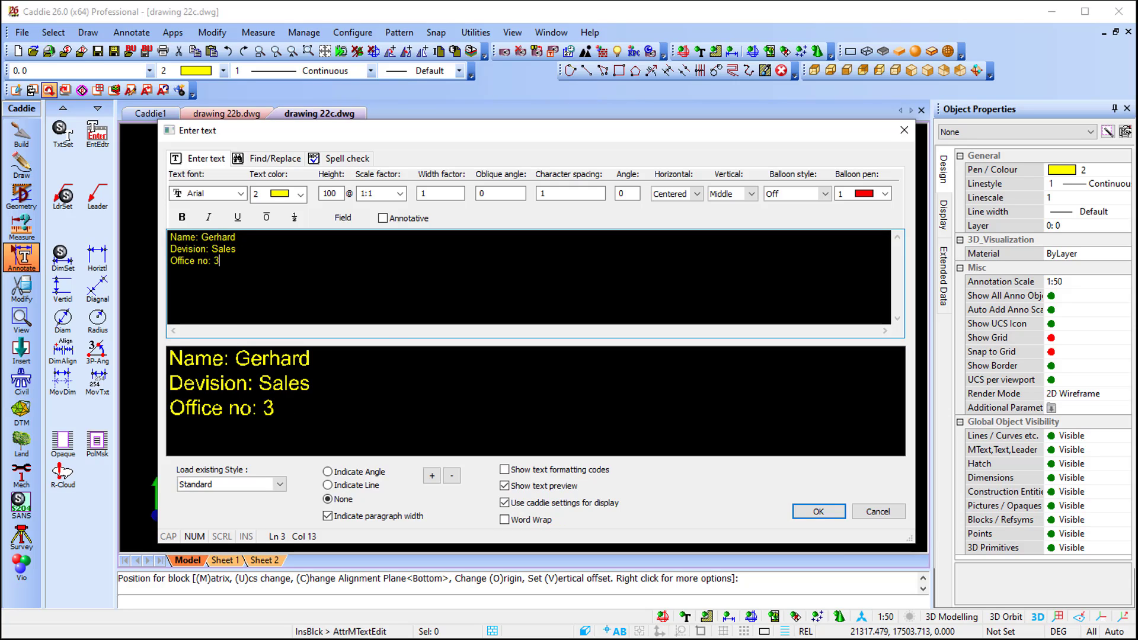
{"action": "left_click", "coordinate": [818, 511]}
{"action": "left_click", "coordinate": [649, 383]}
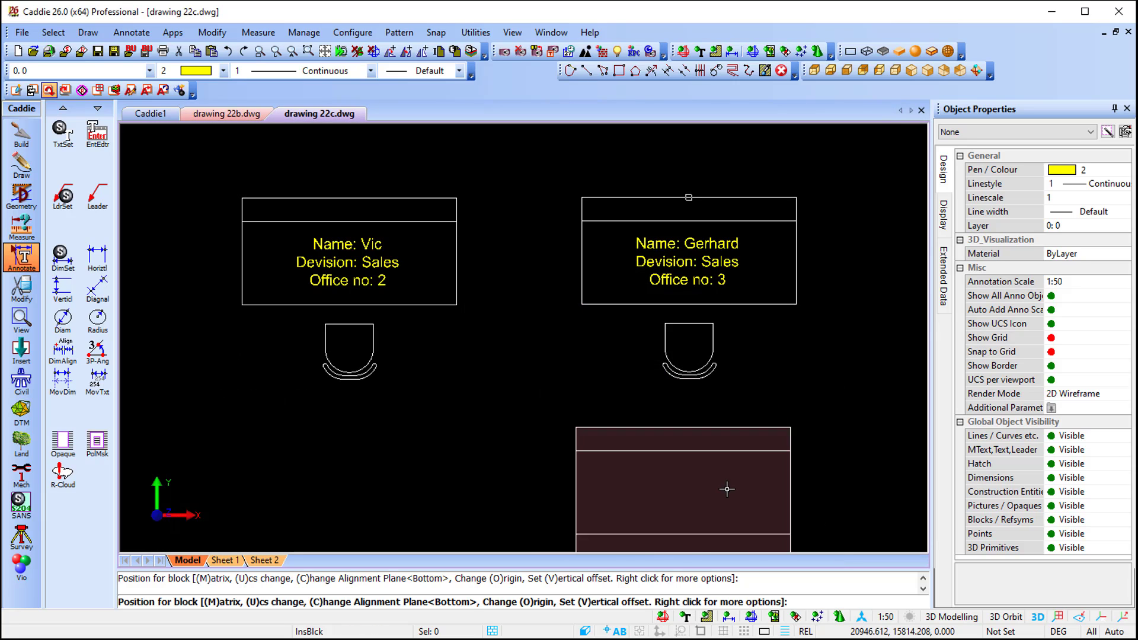
{"action": "key", "text": "Escape"}
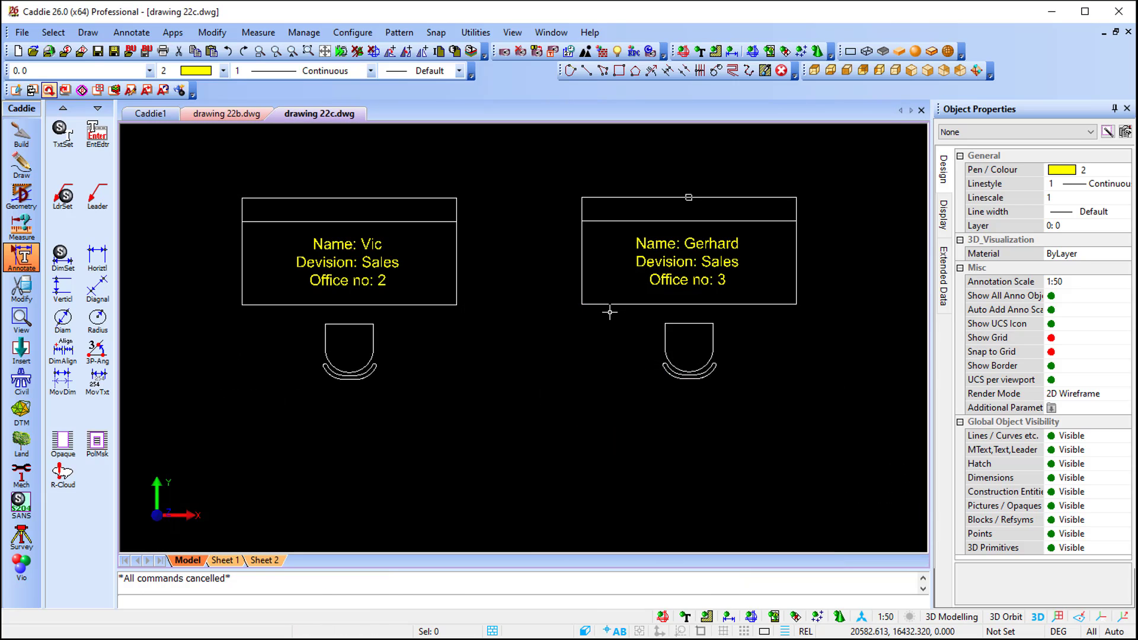
{"action": "scroll", "coordinate": [610, 314], "scroll_direction": "up", "scroll_amount": 1}
{"action": "scroll", "coordinate": [616, 340], "scroll_direction": "down", "scroll_amount": 1}
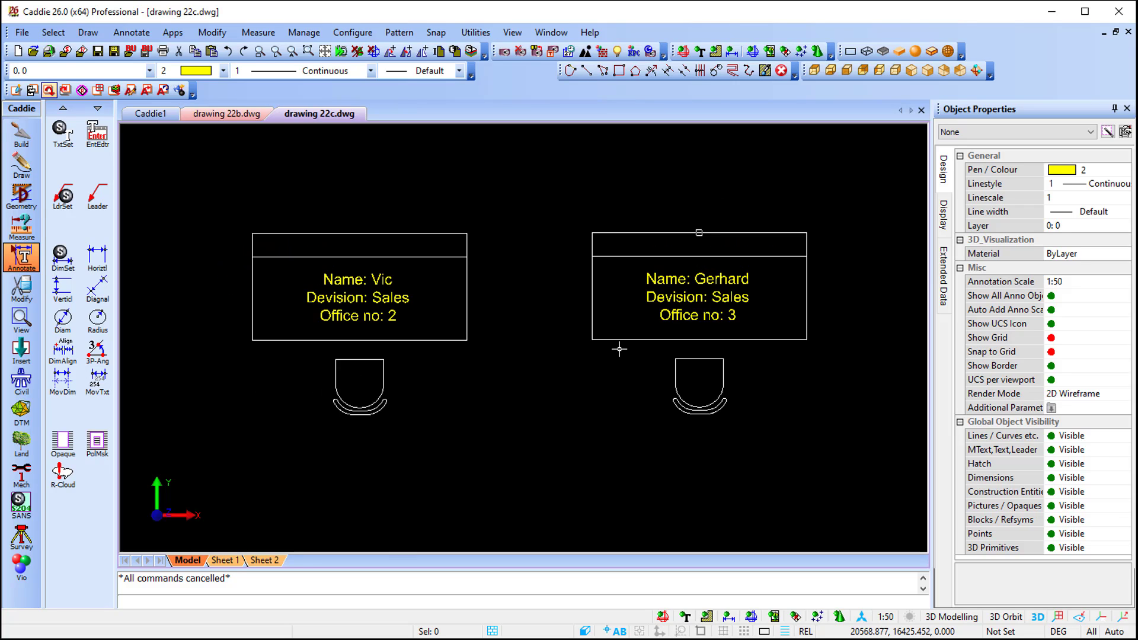